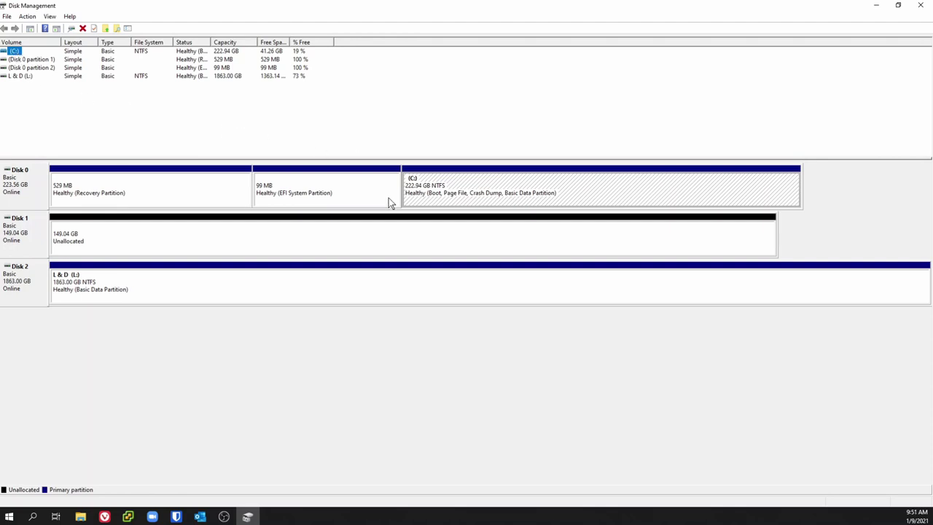
Examine the EFI system and recovery partitions on Disk 0, the L & D volume, and the unallocated space on Disk 1.
{"action": "left_click", "coordinate": [318, 191]}
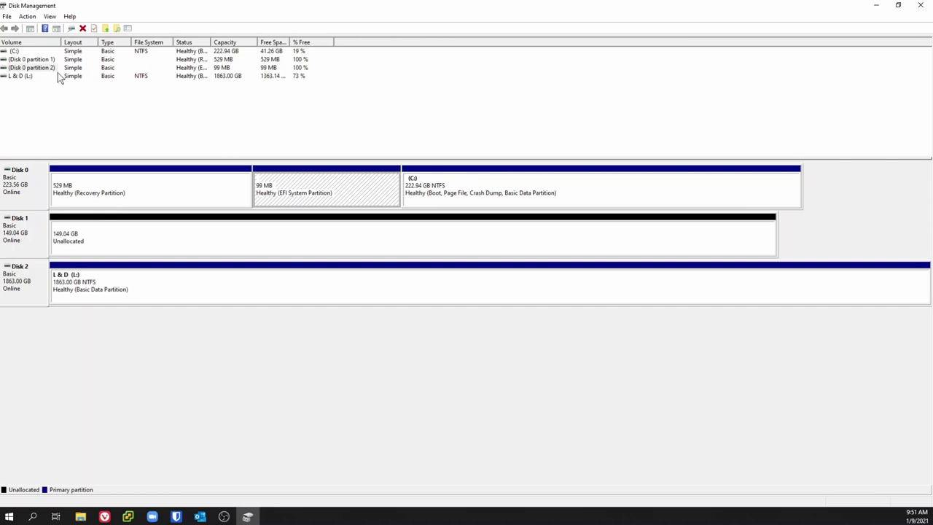
{"action": "left_click", "coordinate": [105, 187]}
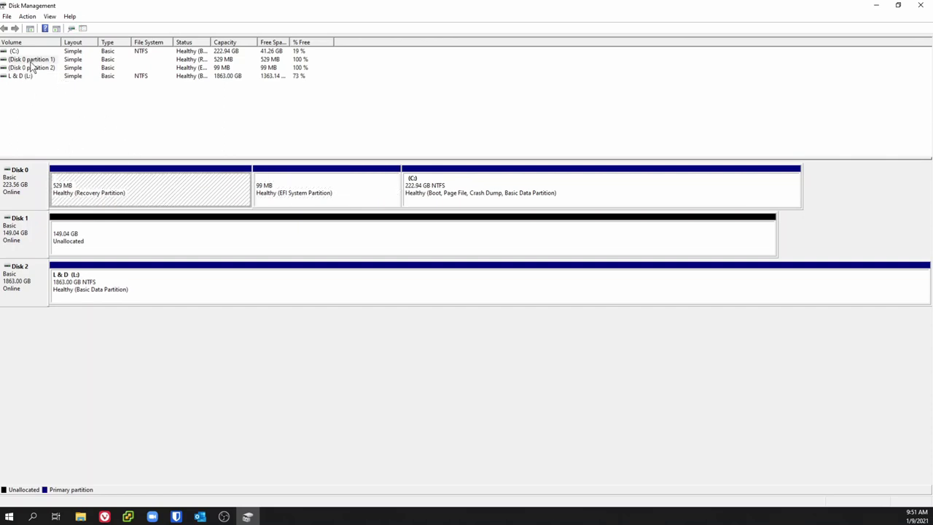
{"action": "left_click", "coordinate": [124, 296]}
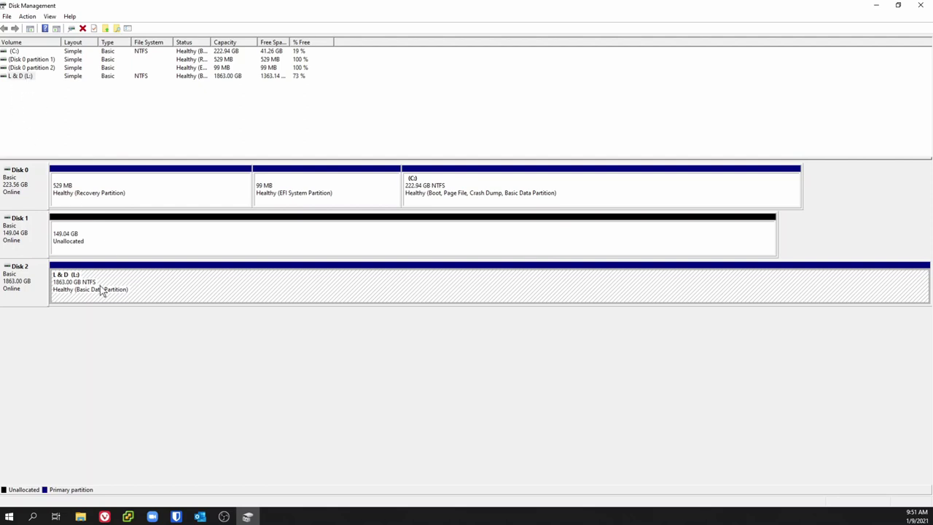
{"action": "left_click", "coordinate": [121, 239]}
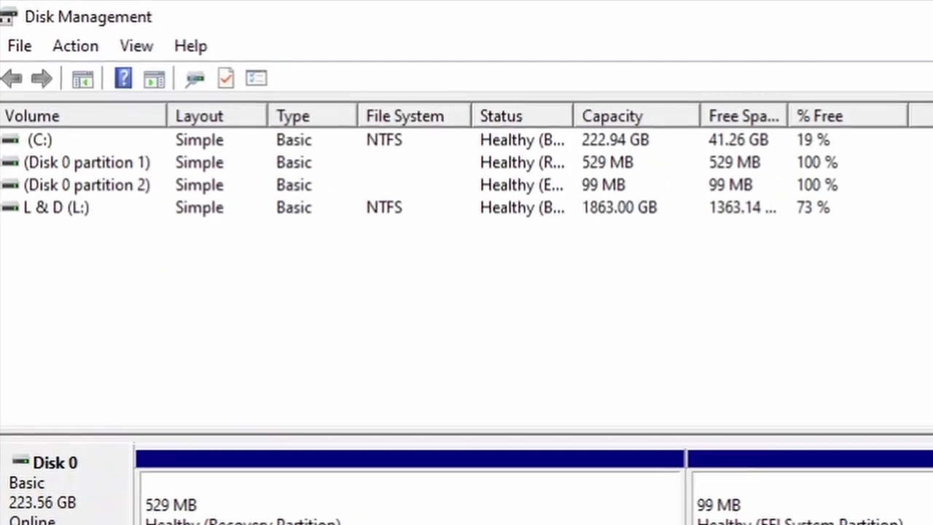
Review the console's Disk Cleanup options and close them without deleting any files.
{"action": "left_click", "coordinate": [28, 46]}
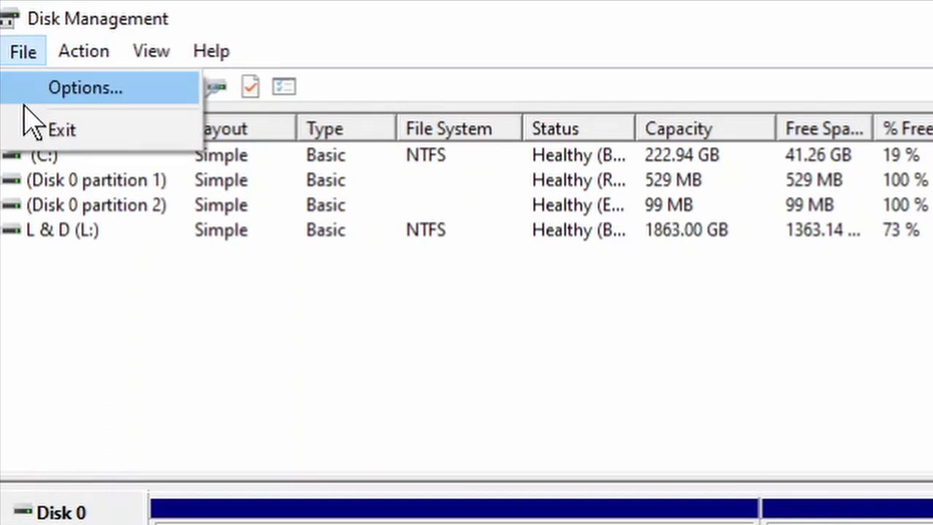
{"action": "left_click", "coordinate": [79, 94]}
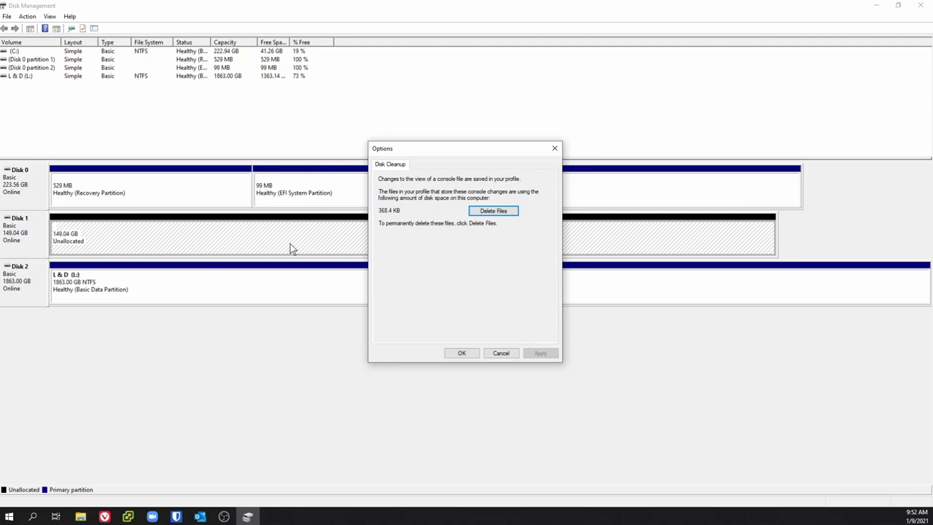
{"action": "left_click", "coordinate": [505, 354]}
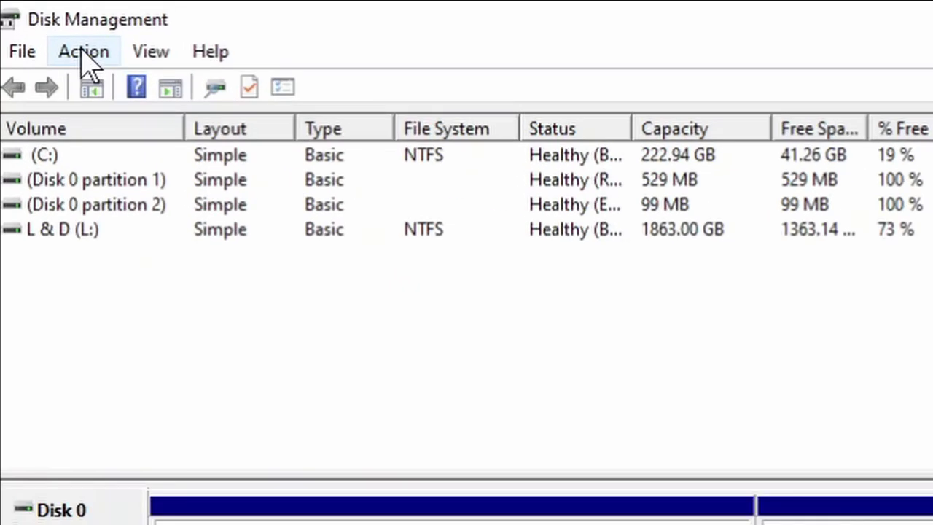
Refresh the disk information and rescan the disks.
{"action": "left_click", "coordinate": [84, 52]}
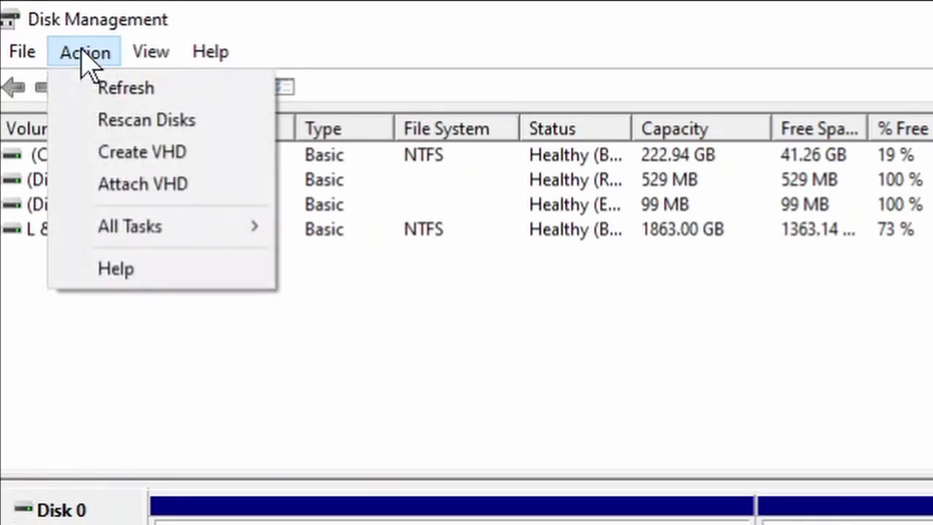
{"action": "left_click", "coordinate": [98, 49]}
{"action": "left_click", "coordinate": [98, 49]}
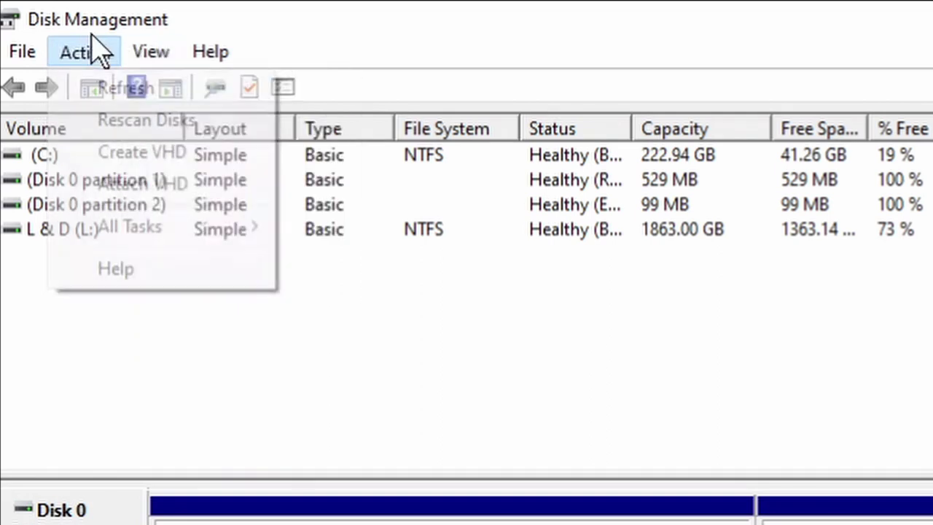
{"action": "left_click", "coordinate": [113, 89]}
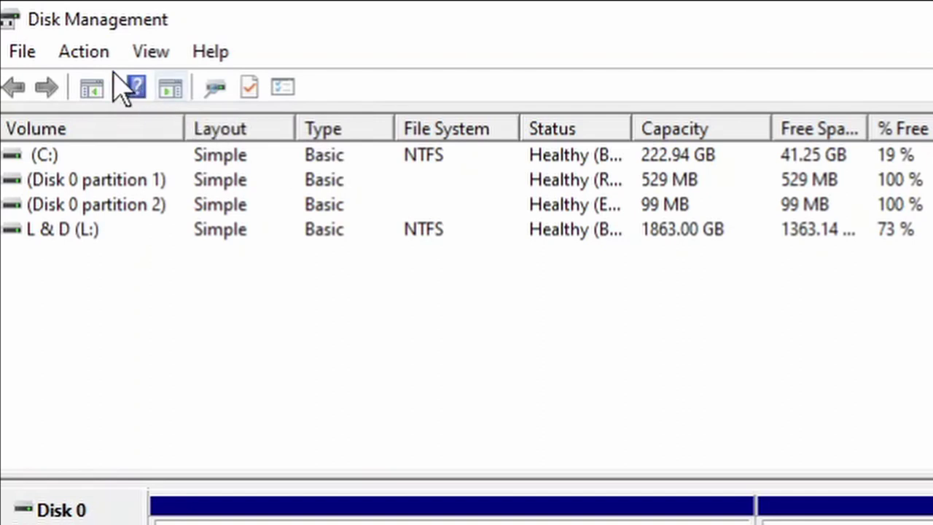
{"action": "left_click", "coordinate": [93, 52]}
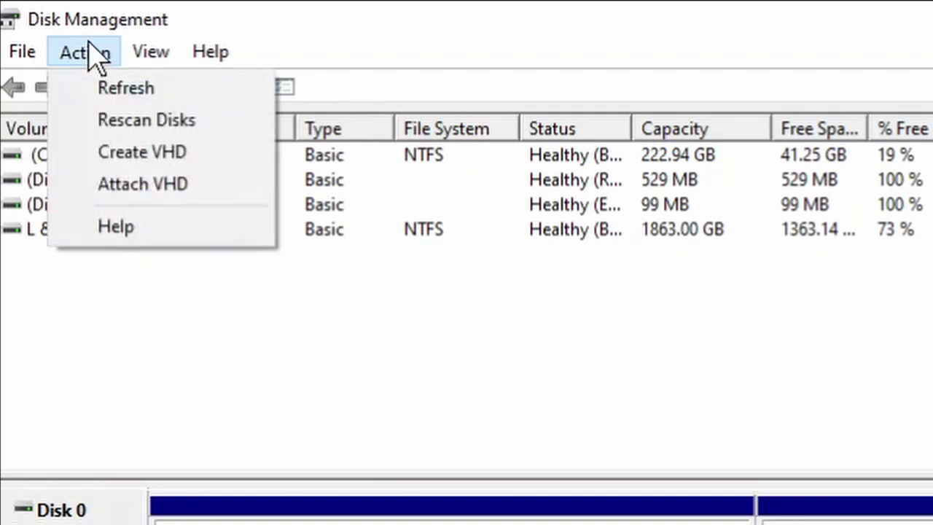
{"action": "left_click", "coordinate": [132, 120]}
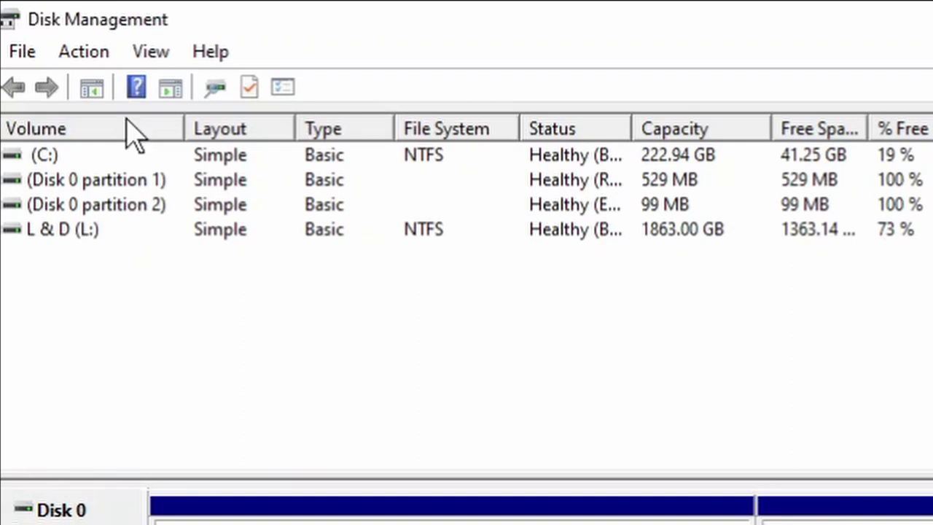
Review the settings for creating a virtual hard disk and close them without creating one.
{"action": "left_click", "coordinate": [83, 57]}
{"action": "left_click", "coordinate": [79, 51]}
{"action": "left_click", "coordinate": [79, 55]}
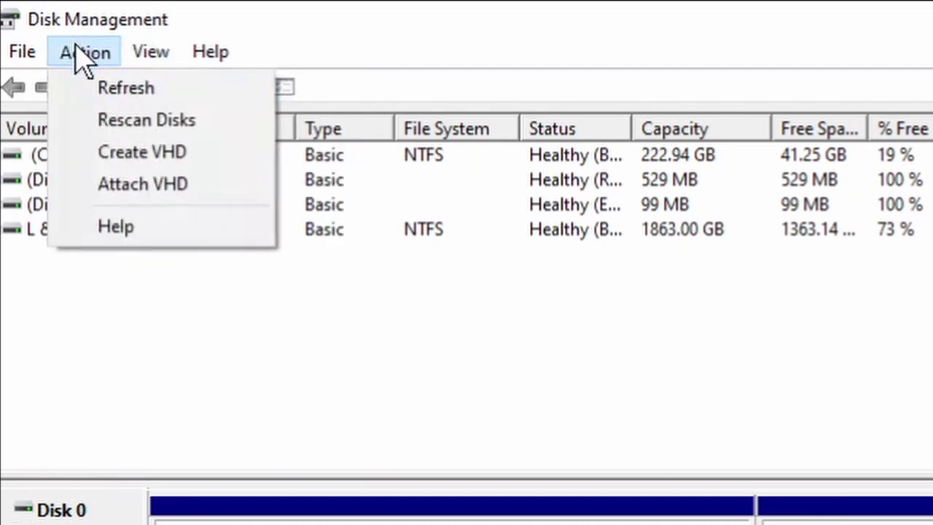
{"action": "left_click", "coordinate": [144, 155]}
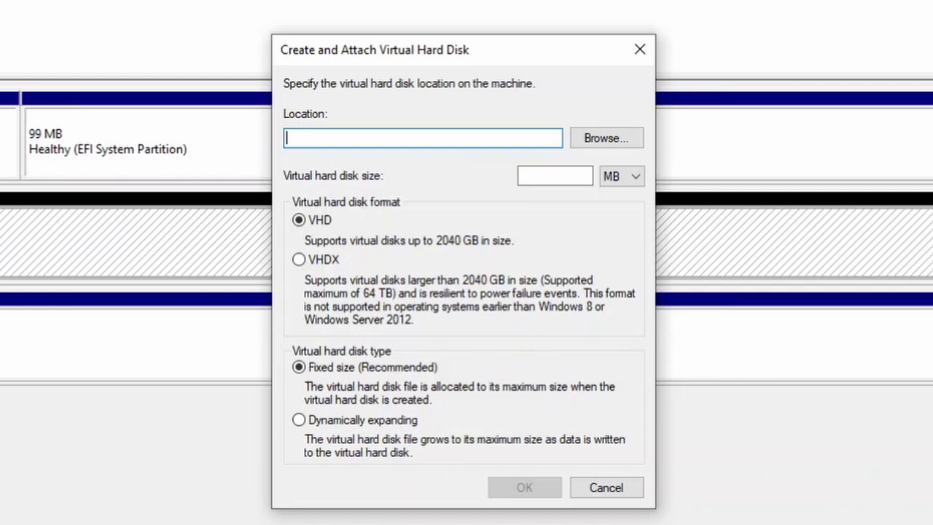
{"action": "left_click", "coordinate": [605, 489]}
Review the settings for attaching an existing virtual hard disk and close them without attaching one.
{"action": "left_click", "coordinate": [94, 52]}
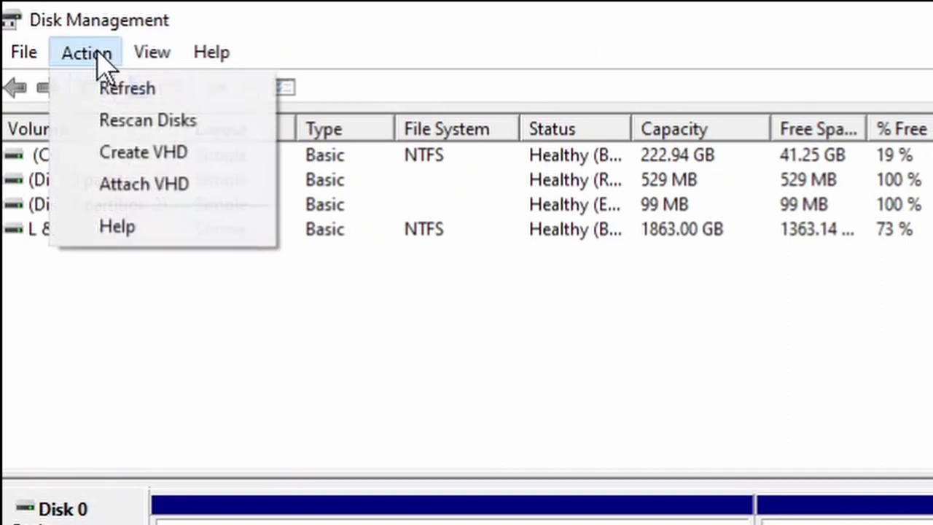
{"action": "left_click", "coordinate": [143, 186]}
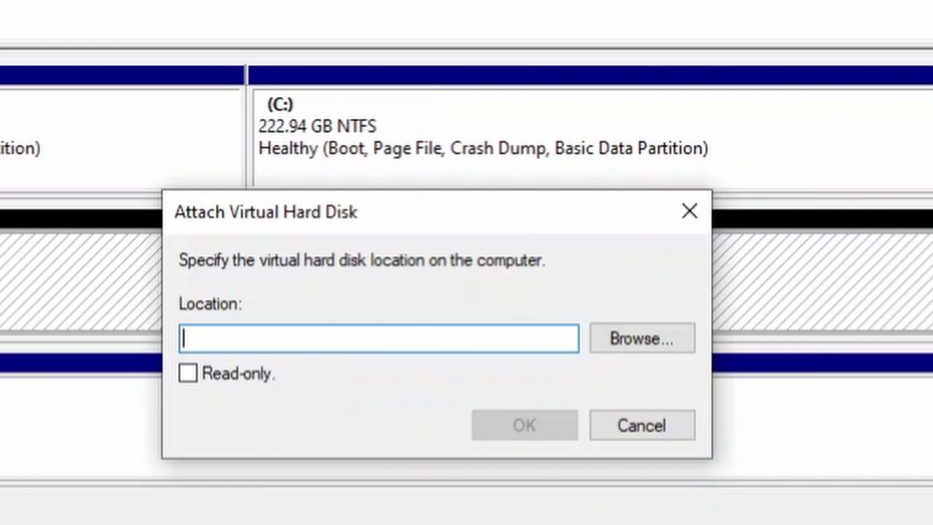
{"action": "left_click", "coordinate": [641, 427]}
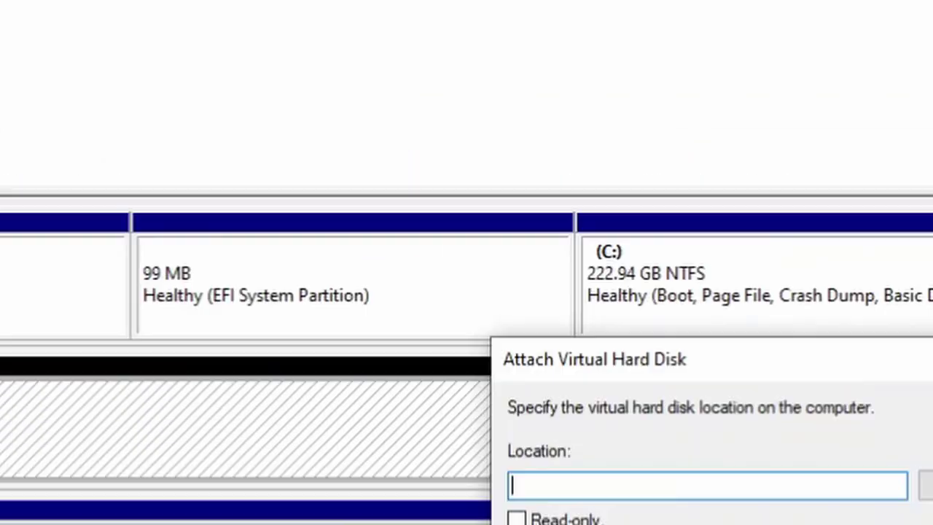
{"action": "left_click", "coordinate": [638, 405]}
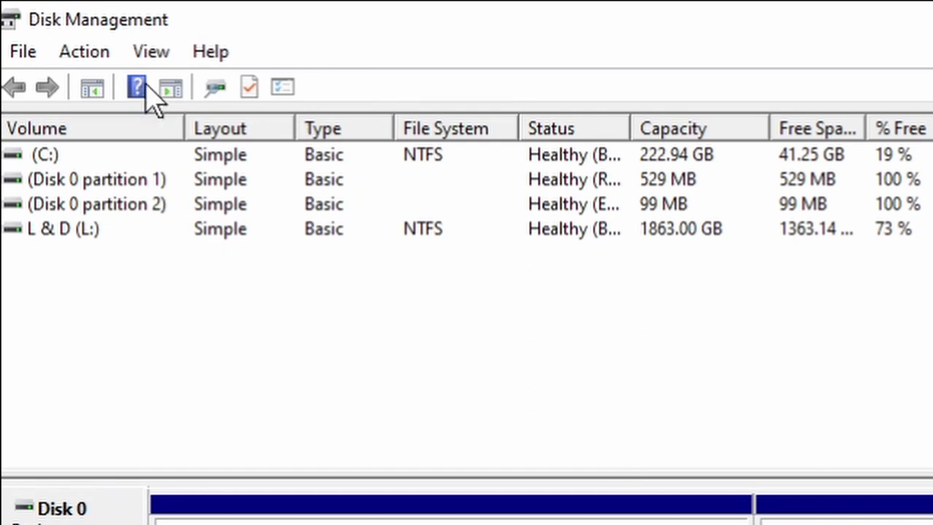
{"action": "left_click", "coordinate": [97, 58]}
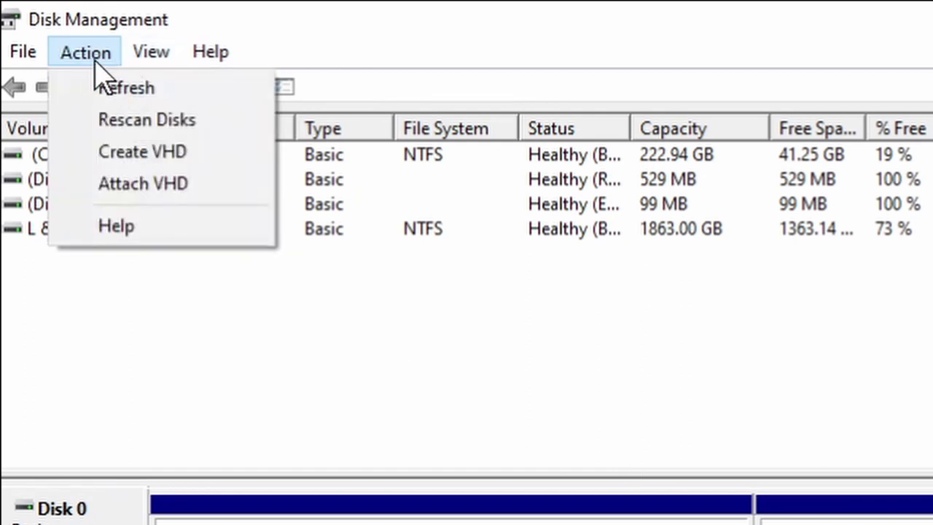
{"action": "mouse_move", "coordinate": [130, 55]}
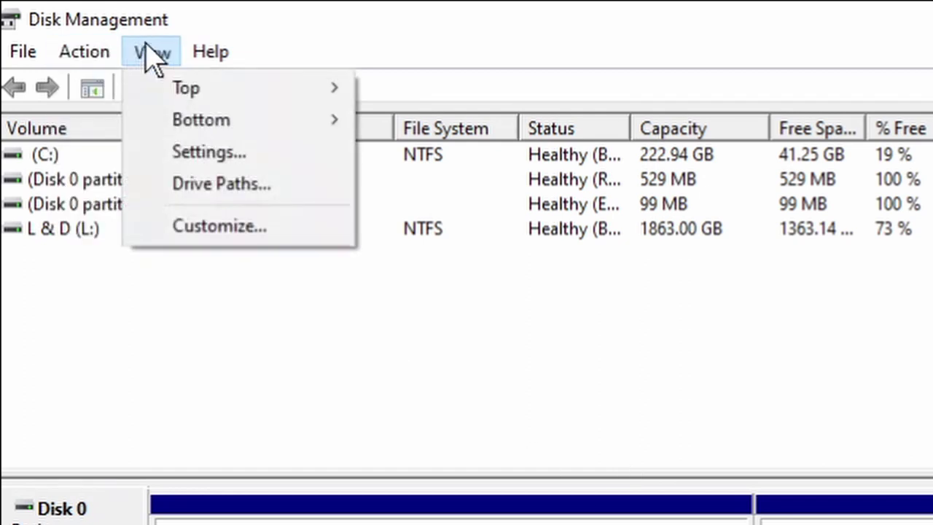
{"action": "mouse_move", "coordinate": [185, 86]}
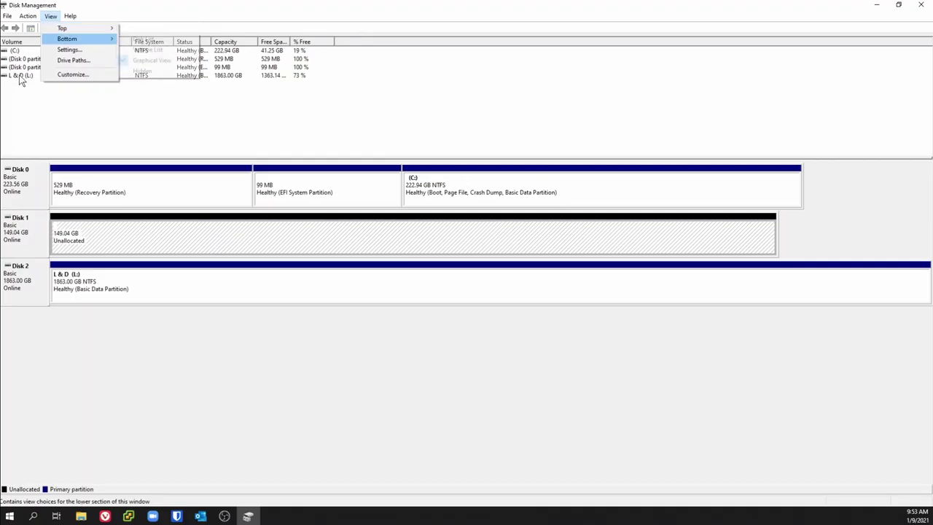
{"action": "left_click", "coordinate": [287, 98]}
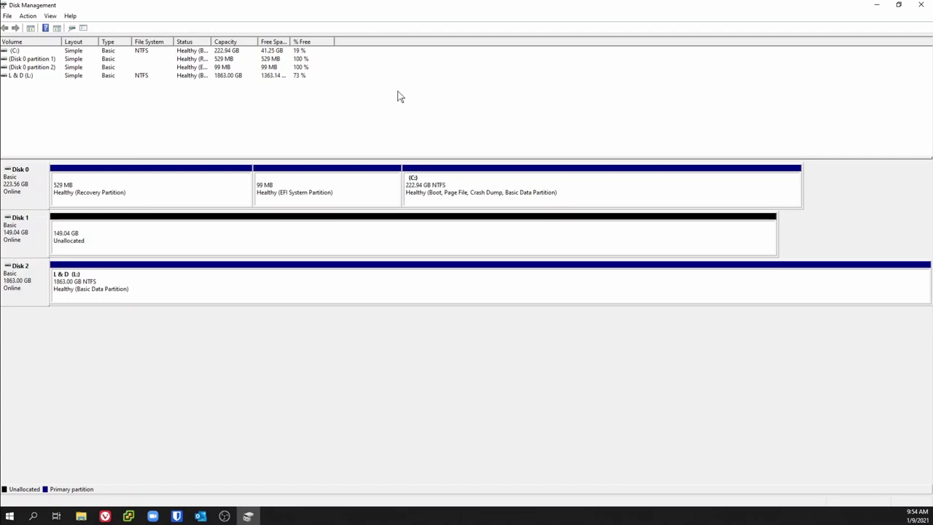
Switch the upper section to the disk list and return it to the volume list.
{"action": "left_click", "coordinate": [49, 16]}
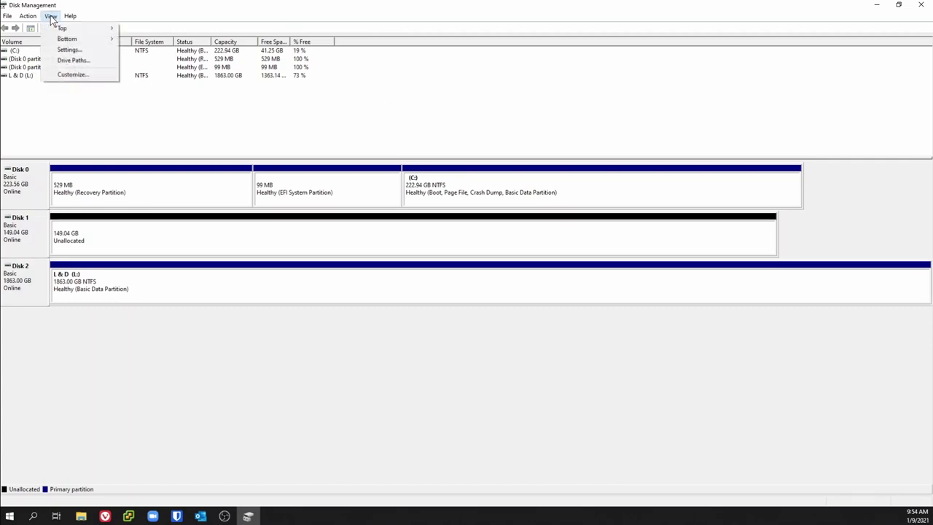
{"action": "mouse_move", "coordinate": [64, 39]}
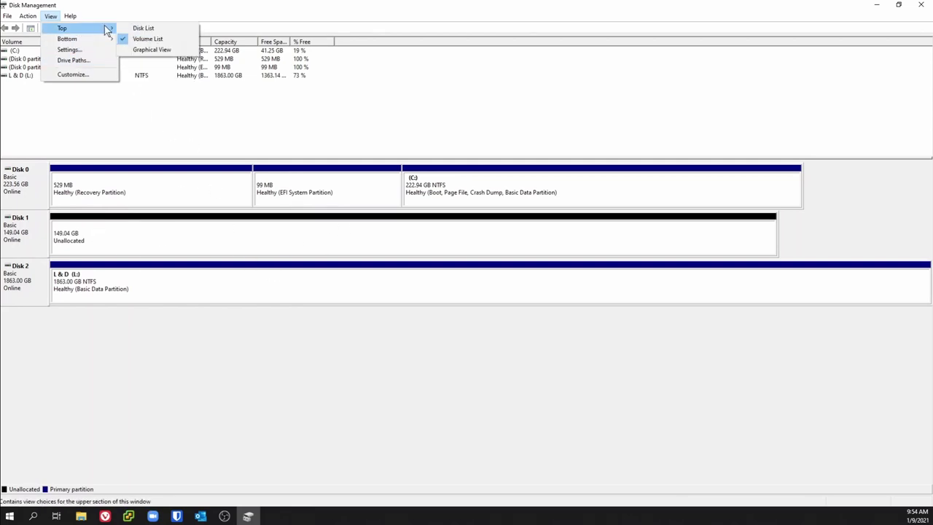
{"action": "left_click", "coordinate": [142, 29]}
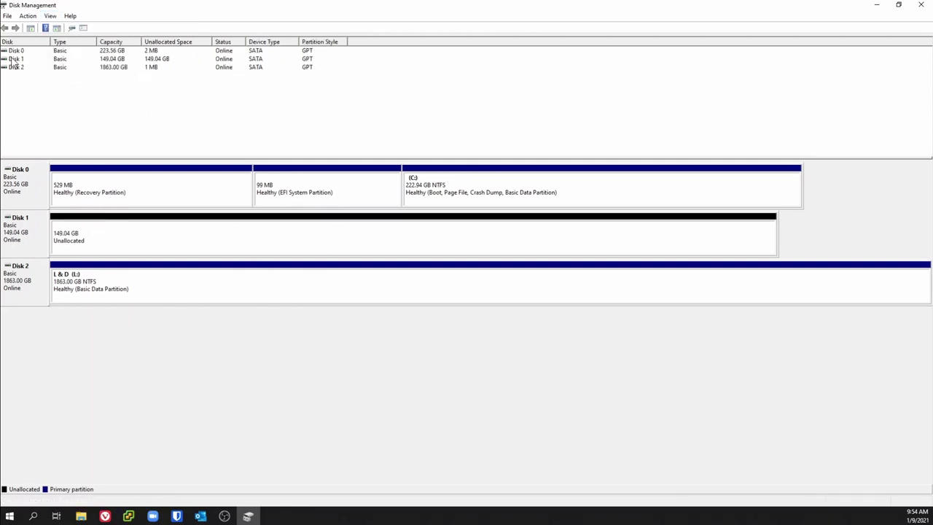
{"action": "left_click", "coordinate": [50, 16]}
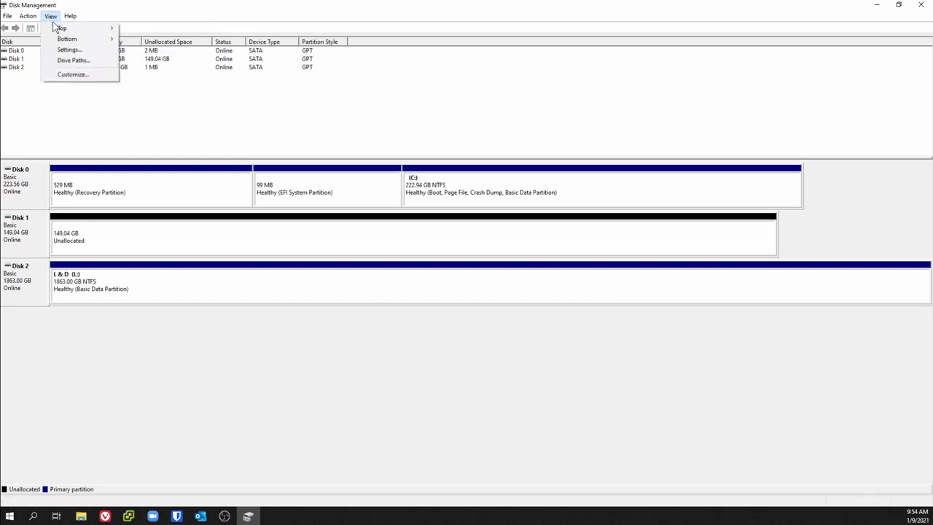
{"action": "mouse_move", "coordinate": [64, 29]}
{"action": "left_click", "coordinate": [137, 39]}
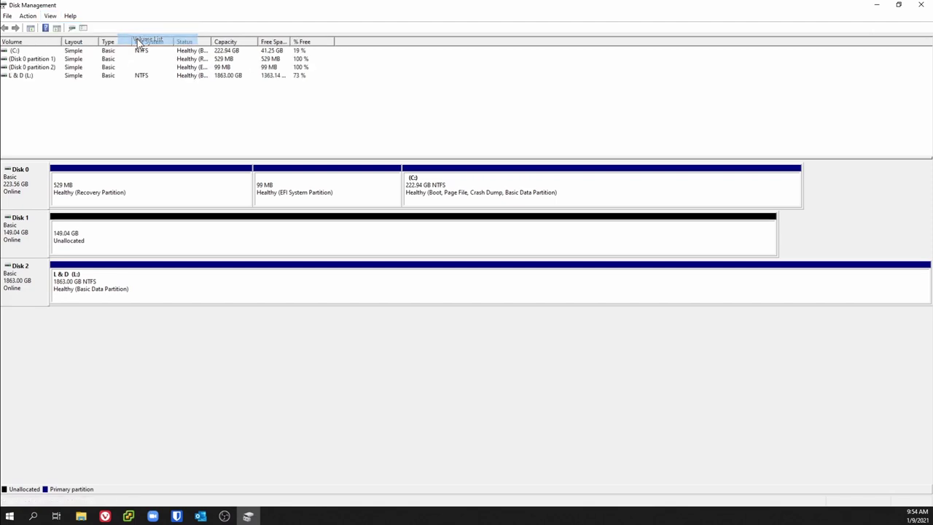
Set the upper section to the graphical view and enlarge it to fit all three disks.
{"action": "left_click", "coordinate": [50, 17]}
{"action": "mouse_move", "coordinate": [83, 38]}
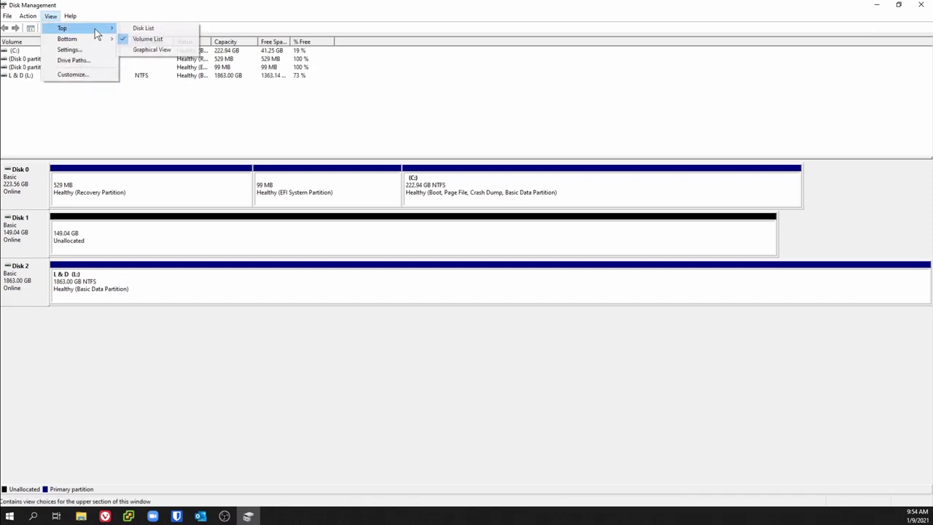
{"action": "left_click", "coordinate": [150, 48]}
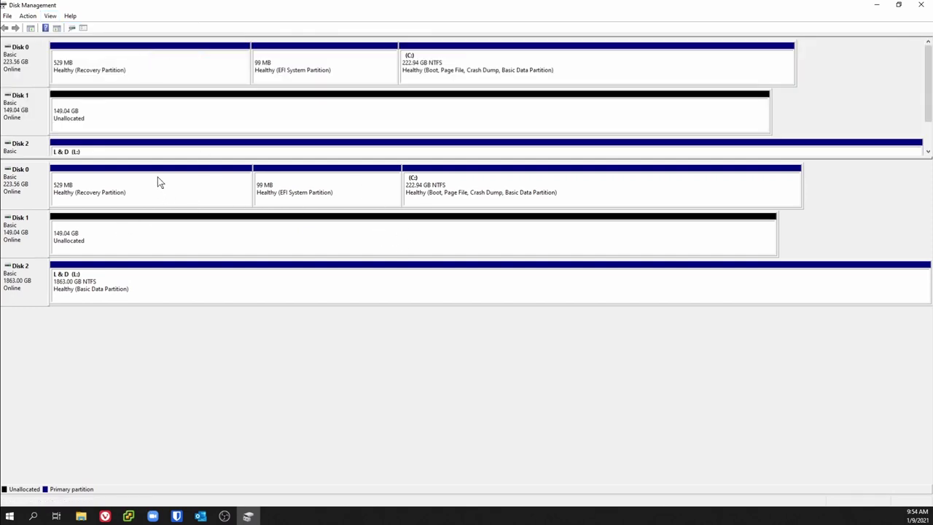
{"action": "left_click_drag", "start_coordinate": [171, 156], "coordinate": [168, 202]}
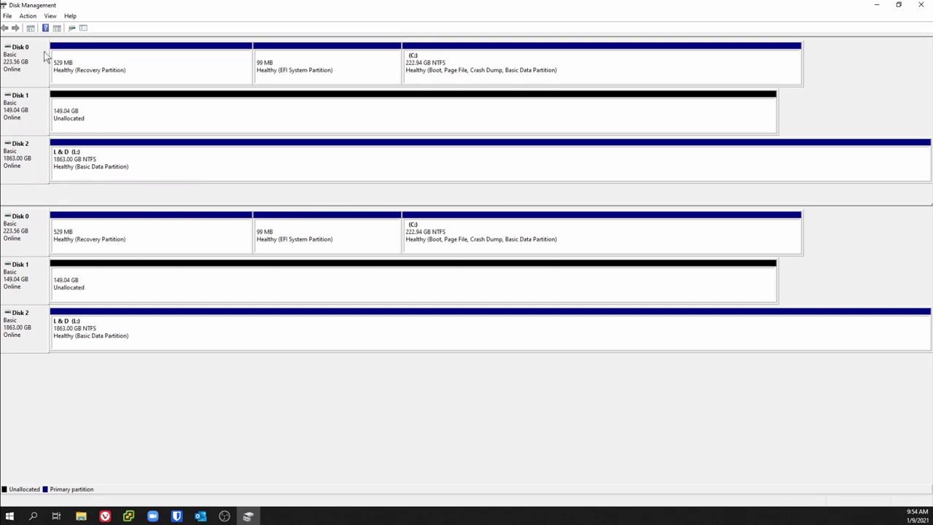
Set the lower section to show the disk list.
{"action": "left_click", "coordinate": [50, 16]}
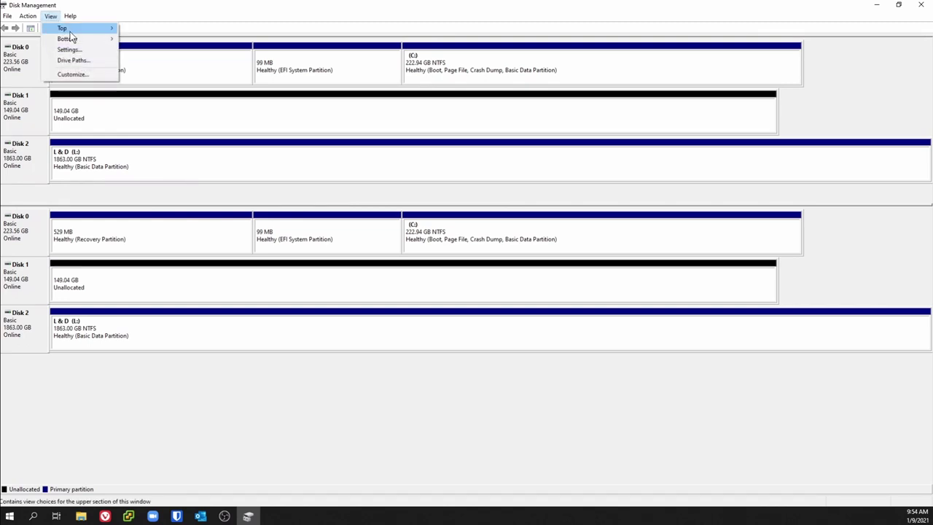
{"action": "mouse_move", "coordinate": [75, 40]}
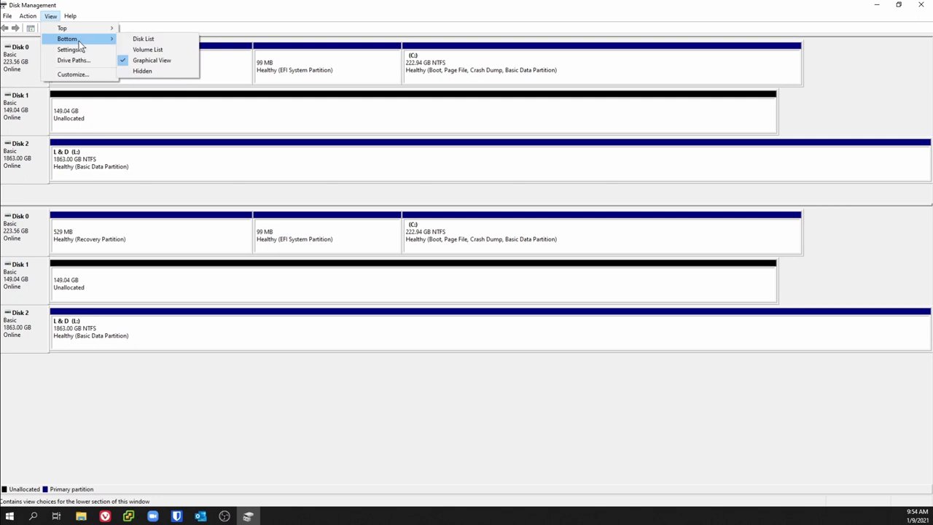
{"action": "left_click", "coordinate": [140, 39]}
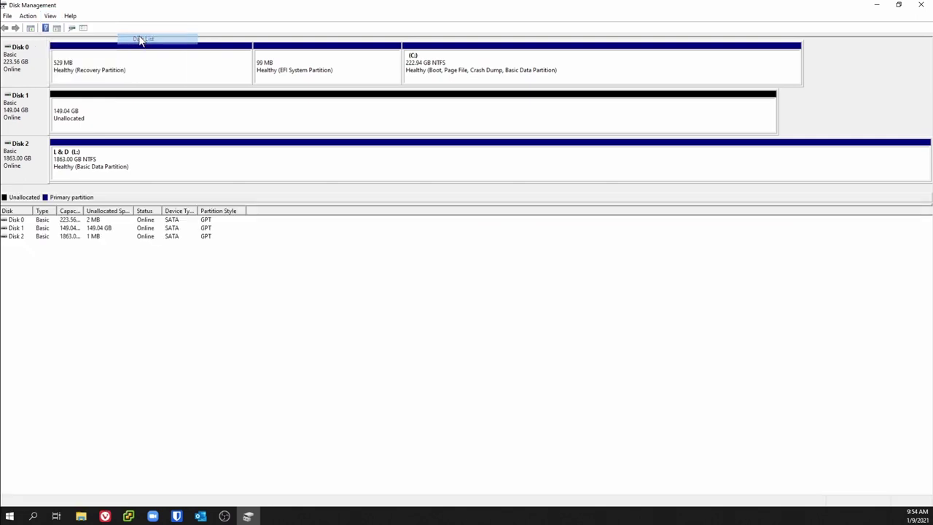
Switch the lower section from the disk list to the volume list.
{"action": "left_click", "coordinate": [50, 16]}
{"action": "mouse_move", "coordinate": [70, 16]}
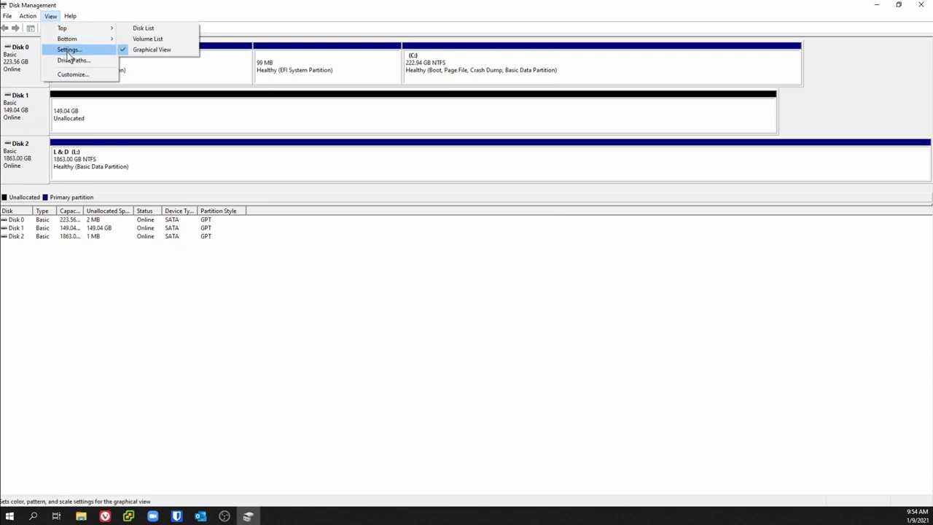
{"action": "mouse_move", "coordinate": [68, 40]}
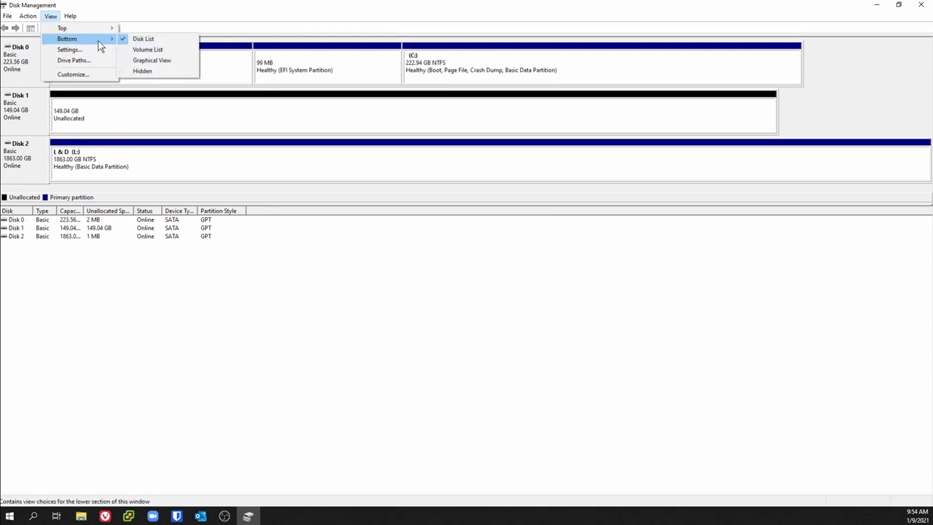
{"action": "left_click", "coordinate": [150, 48]}
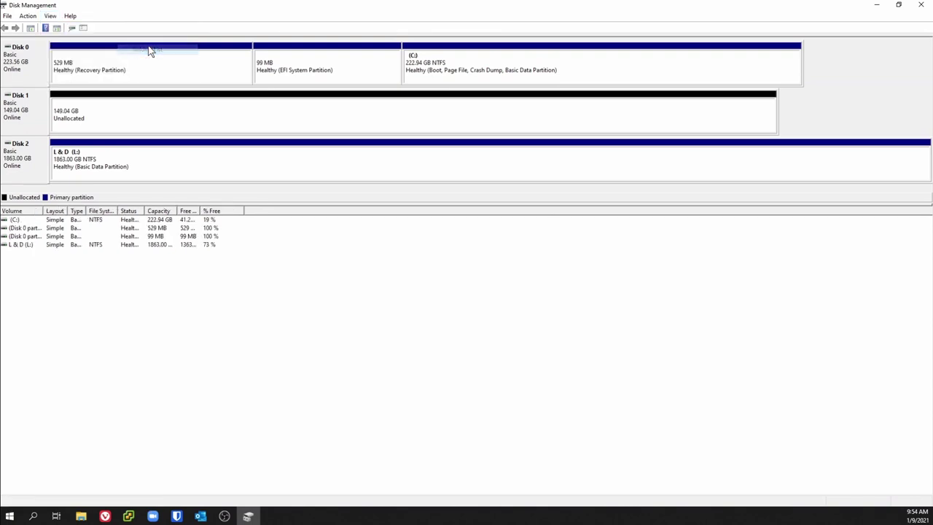
Set the lower section to the graphical view.
{"action": "left_click", "coordinate": [51, 16]}
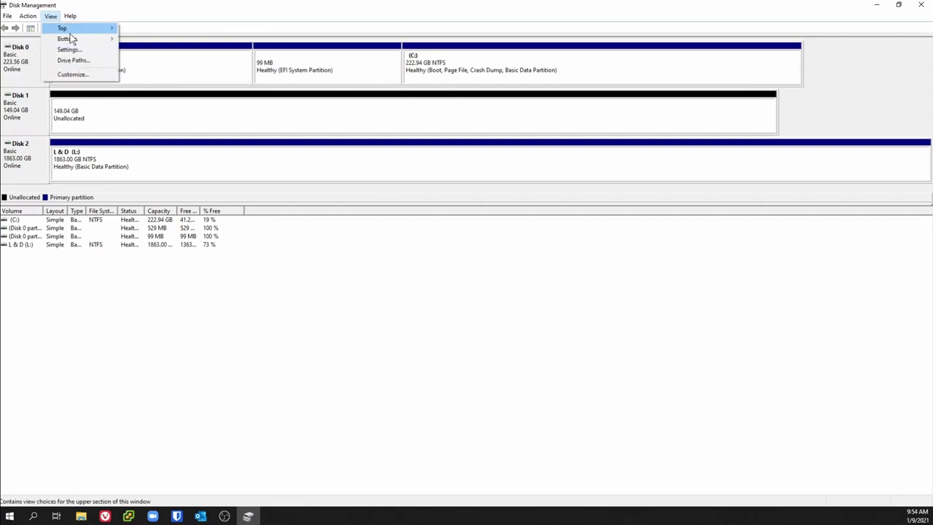
{"action": "mouse_move", "coordinate": [74, 40]}
{"action": "left_click", "coordinate": [147, 61]}
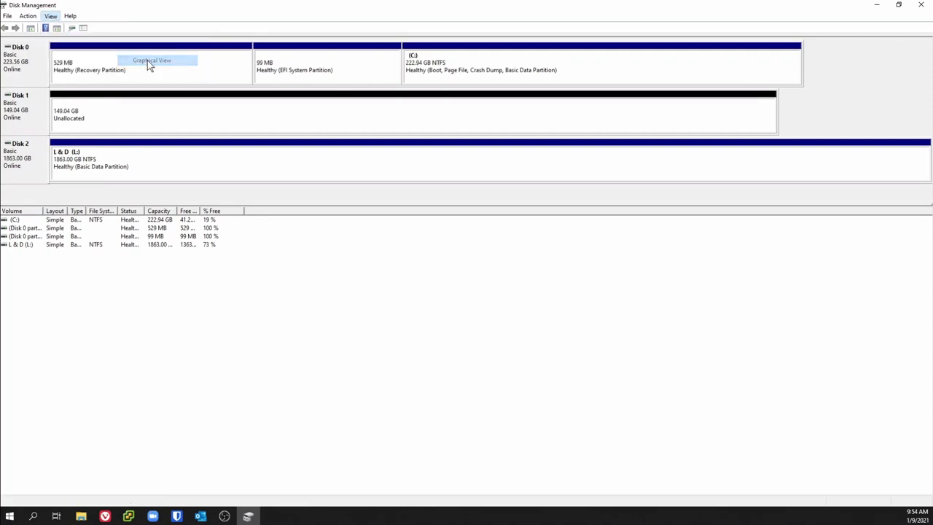
Hide the lower section of the window.
{"action": "left_click", "coordinate": [51, 16]}
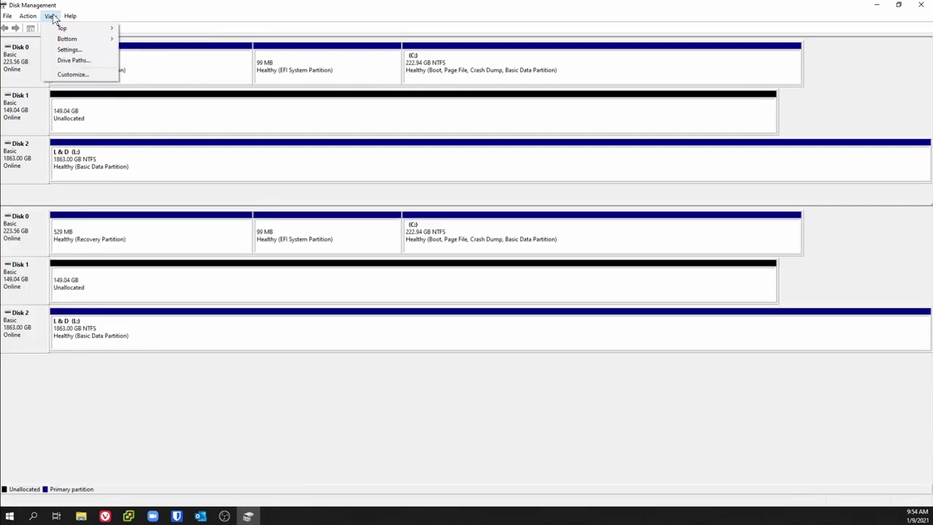
{"action": "mouse_move", "coordinate": [67, 39]}
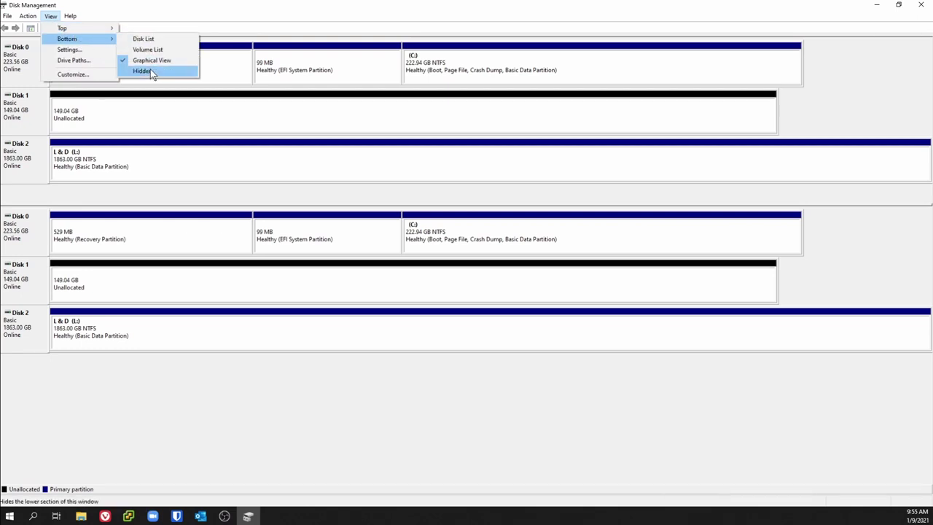
{"action": "left_click", "coordinate": [146, 71]}
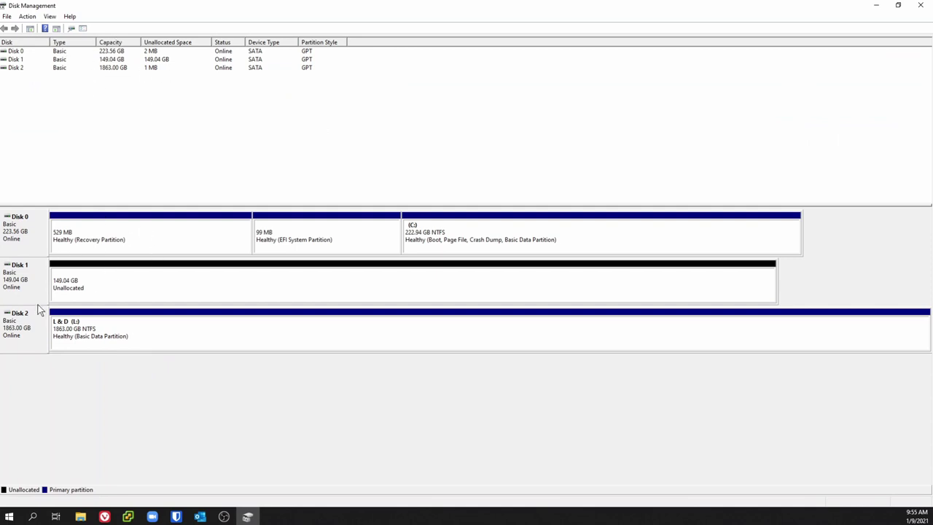
Open the view settings and review the color and pattern of each disk region, from Primary partition to RAID-5 volume.
{"action": "left_click", "coordinate": [50, 16]}
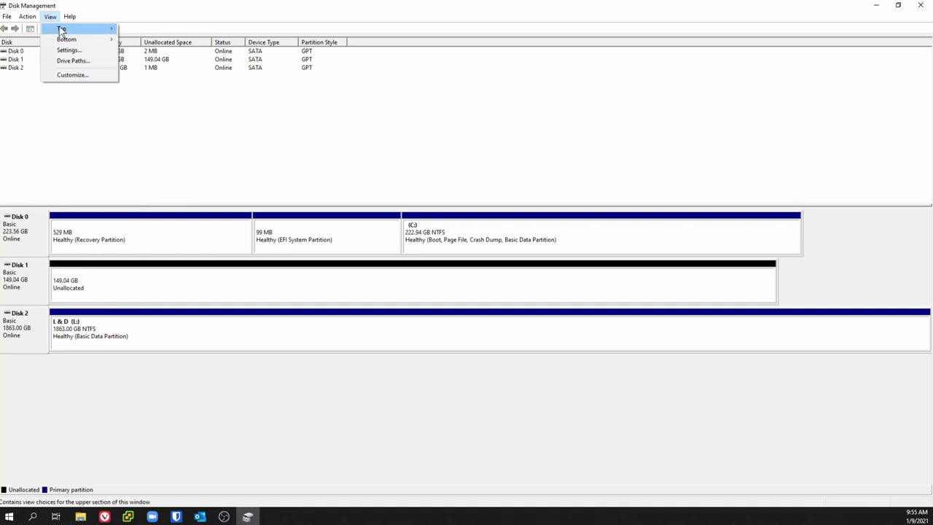
{"action": "left_click", "coordinate": [68, 49]}
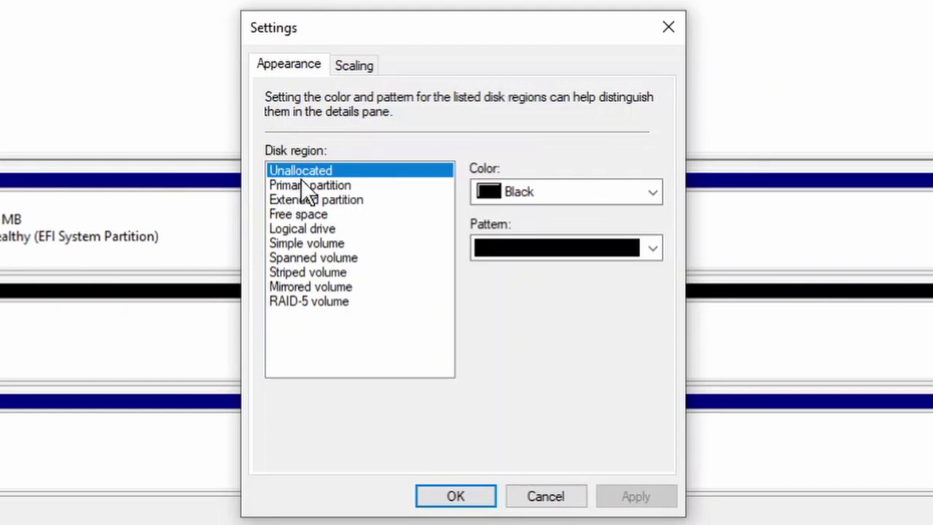
{"action": "left_click", "coordinate": [301, 182]}
{"action": "left_click", "coordinate": [299, 198]}
{"action": "left_click", "coordinate": [300, 213]}
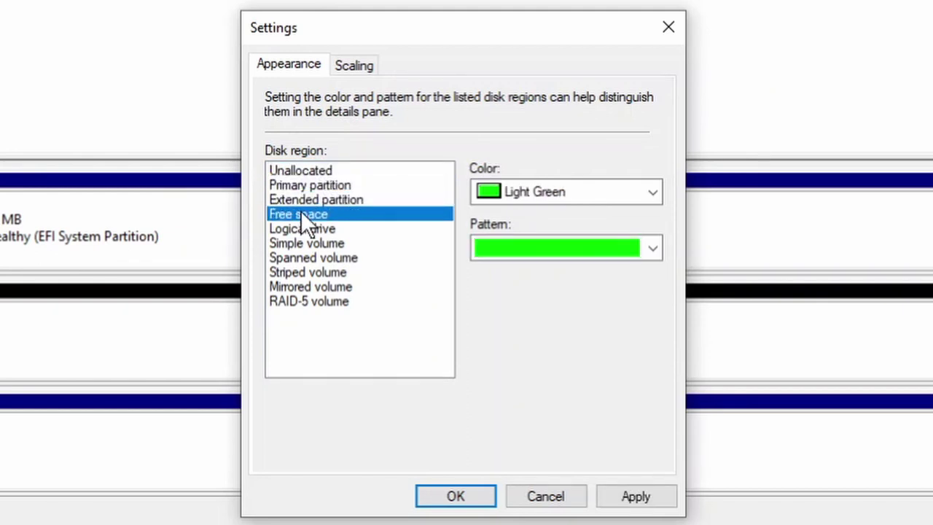
{"action": "left_click", "coordinate": [301, 228]}
{"action": "left_click", "coordinate": [302, 242]}
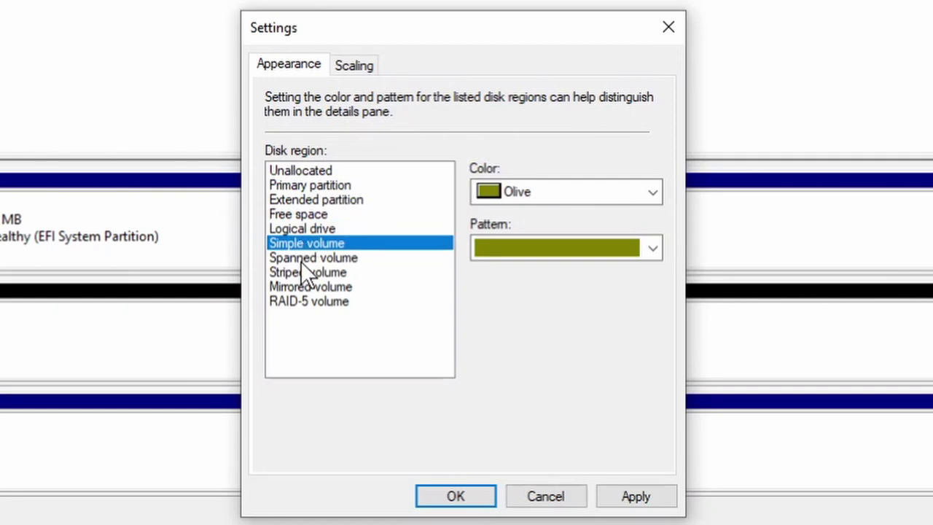
{"action": "left_click", "coordinate": [301, 256]}
{"action": "left_click", "coordinate": [302, 272]}
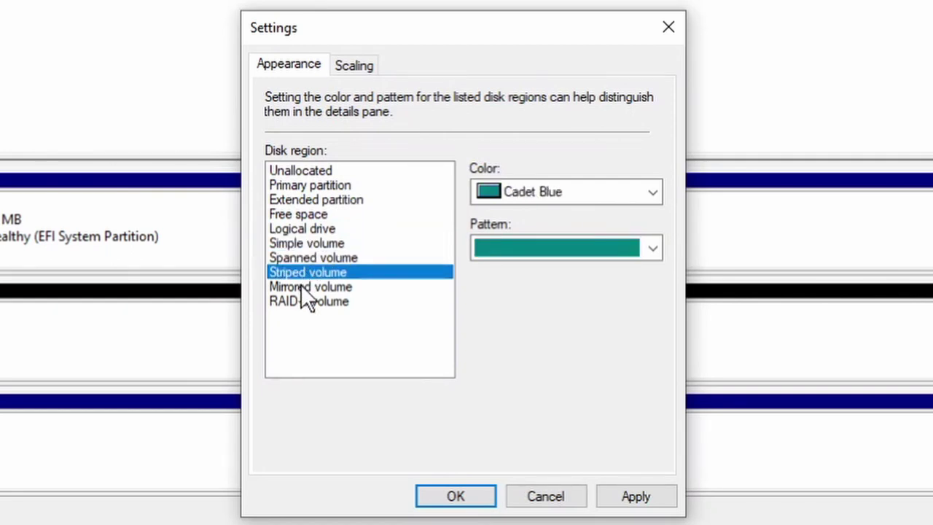
{"action": "left_click", "coordinate": [302, 287]}
{"action": "left_click", "coordinate": [304, 299]}
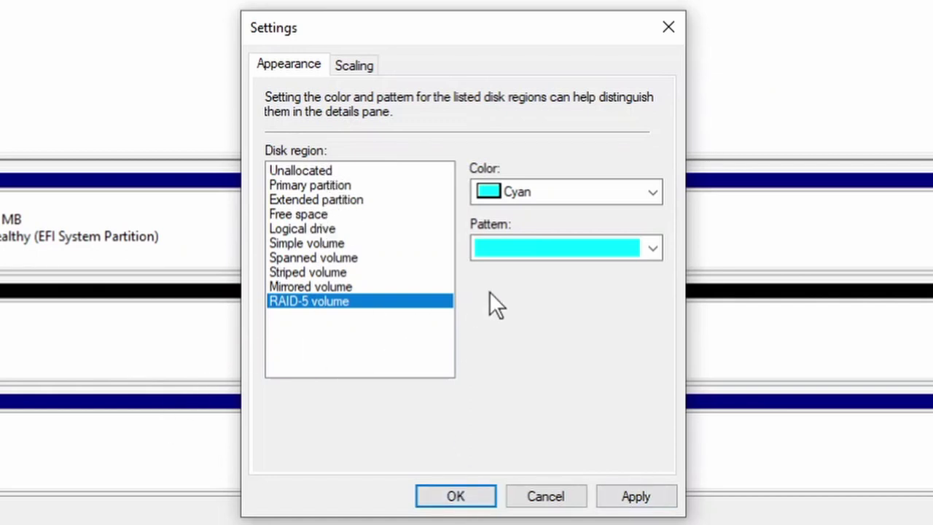
Move the scaling settings clear of the disks, apply linear capacity scaling to the disk display, and leave the settings.
{"action": "left_click", "coordinate": [354, 66]}
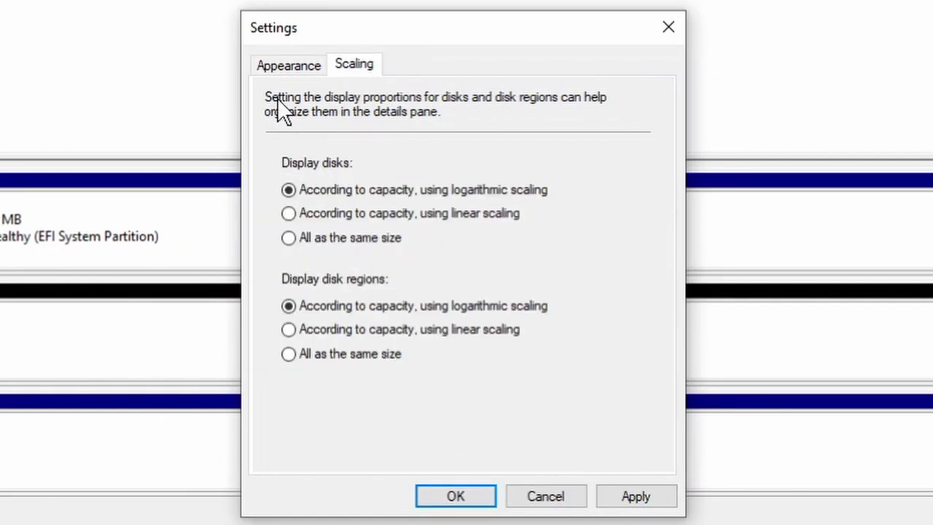
{"action": "left_click_drag", "start_coordinate": [428, 40], "coordinate": [735, 287]}
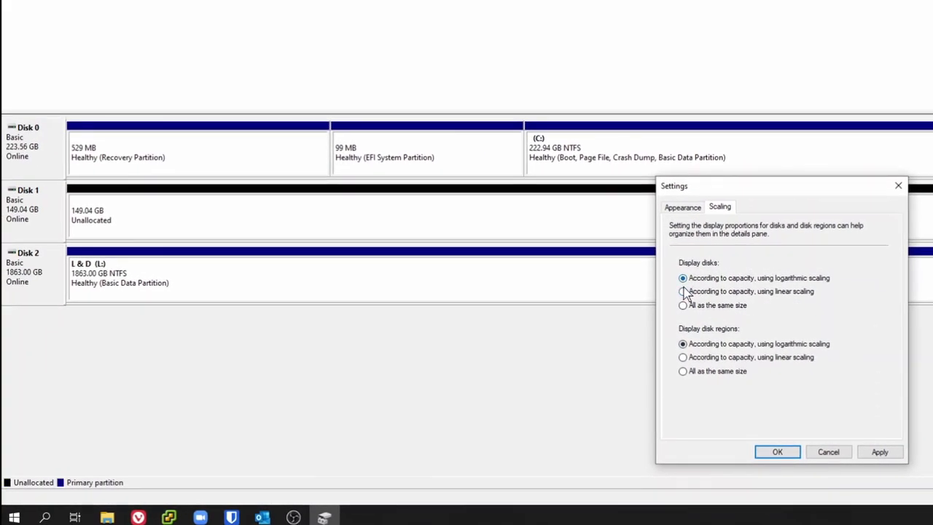
{"action": "left_click", "coordinate": [682, 292]}
{"action": "left_click", "coordinate": [874, 450]}
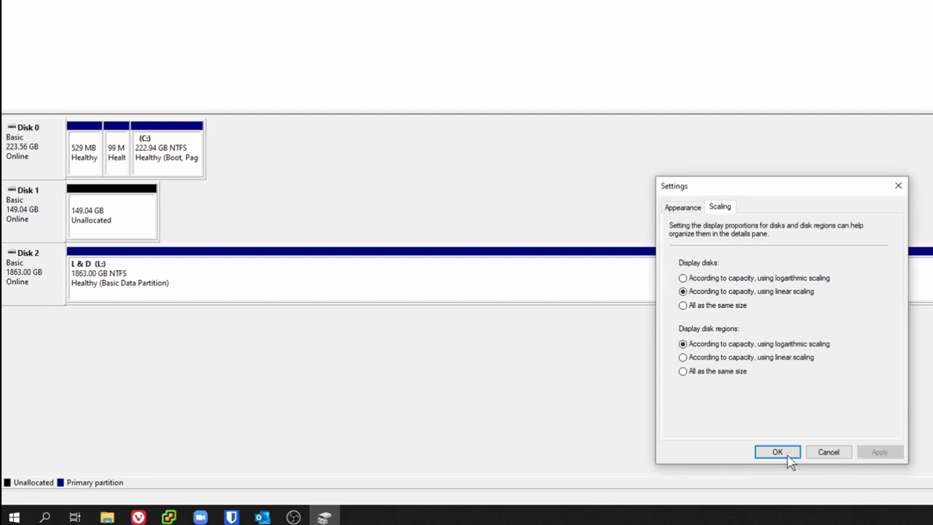
{"action": "left_click", "coordinate": [821, 452]}
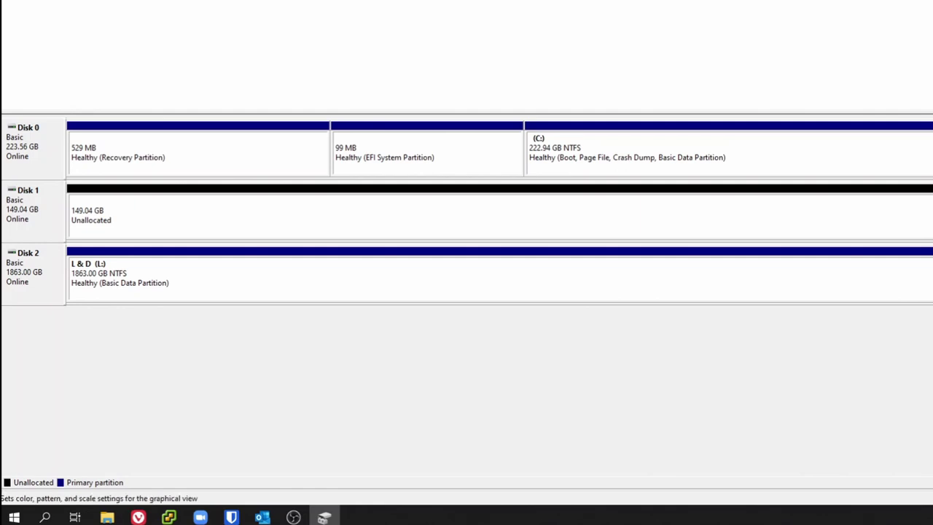
{"action": "left_click", "coordinate": [604, 308]}
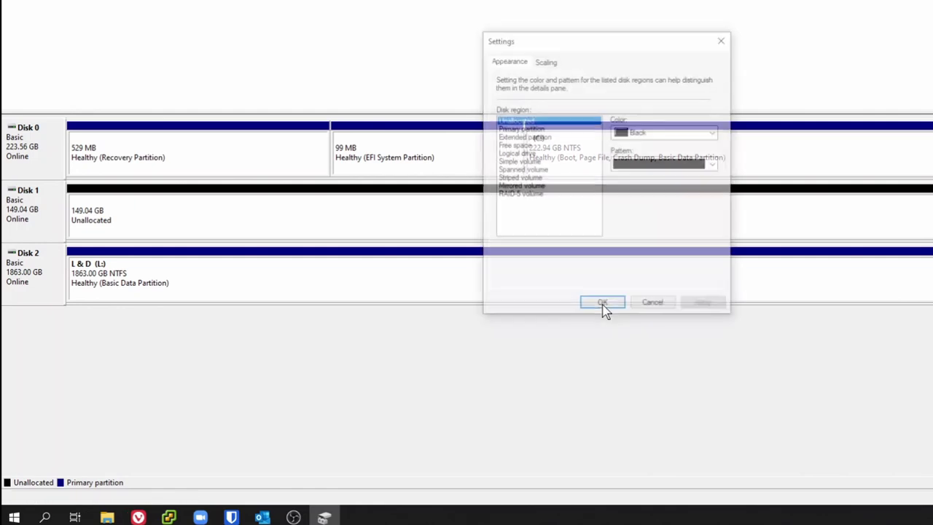
Set the disks to display according to capacity with linear scaling, and close the settings.
{"action": "left_click", "coordinate": [546, 62]}
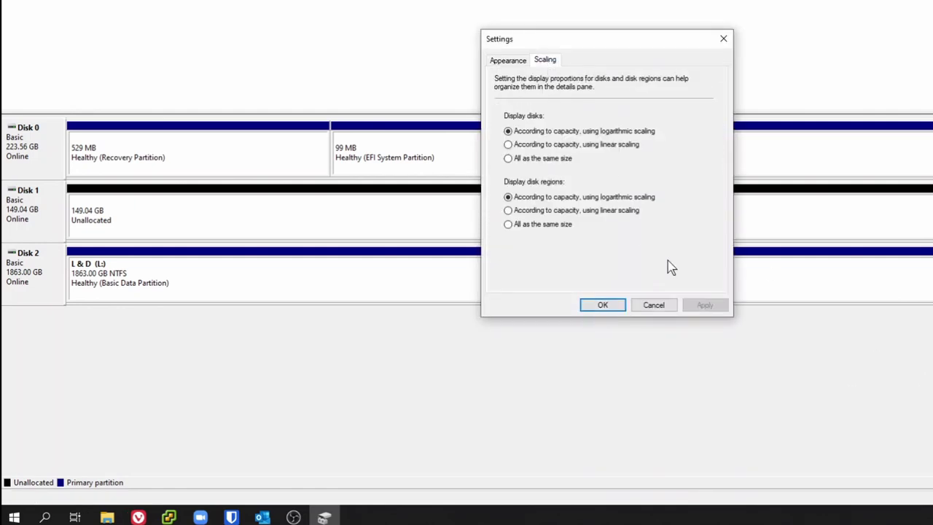
{"action": "left_click", "coordinate": [509, 145]}
{"action": "left_click", "coordinate": [705, 306]}
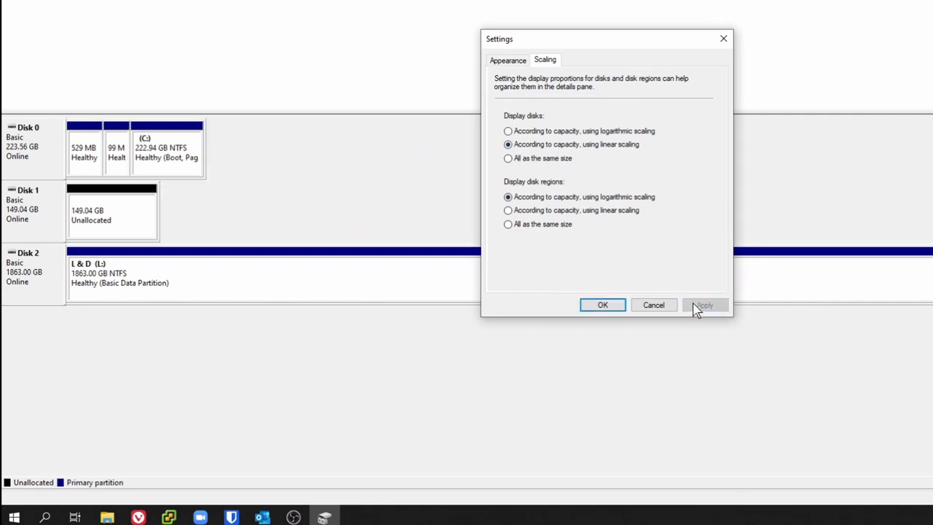
{"action": "left_click", "coordinate": [603, 305]}
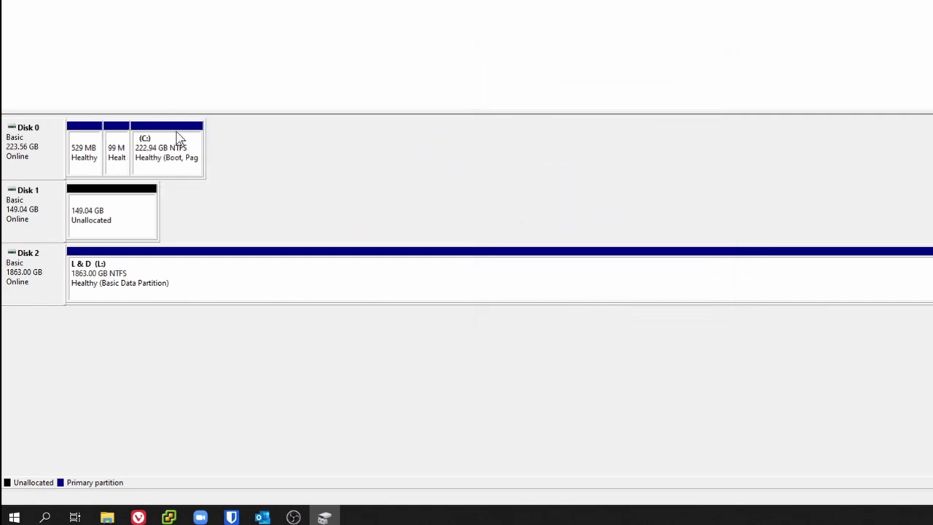
Select partitions on Disk 0, Disk 1 and Disk 2 in turn to compare their sizes under linear scaling.
{"action": "left_click", "coordinate": [84, 160]}
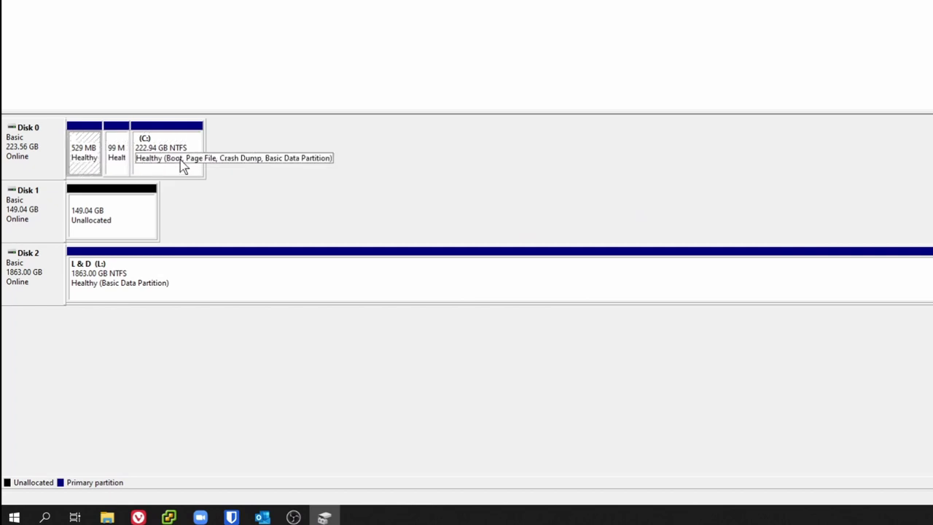
{"action": "left_click", "coordinate": [181, 160]}
{"action": "left_click", "coordinate": [115, 209]}
{"action": "left_click", "coordinate": [292, 298]}
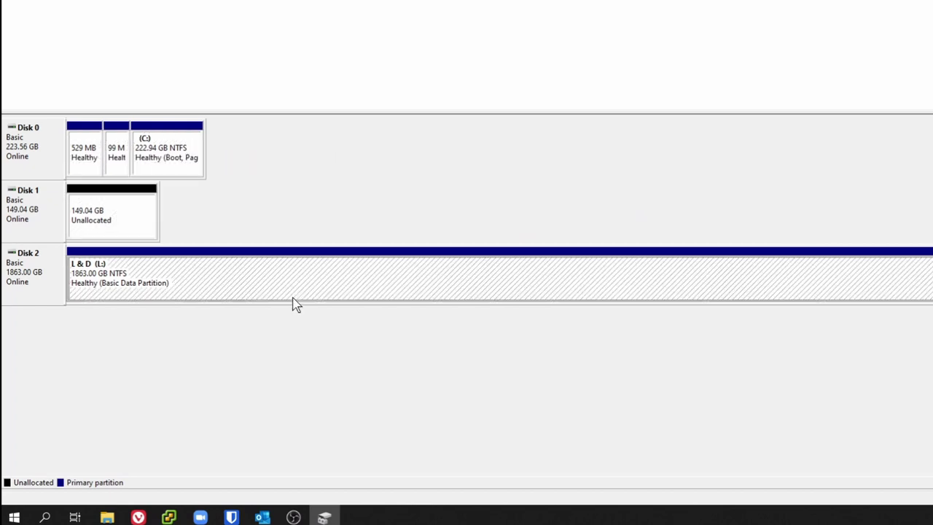
{"action": "left_click", "coordinate": [122, 230]}
{"action": "left_click", "coordinate": [123, 164]}
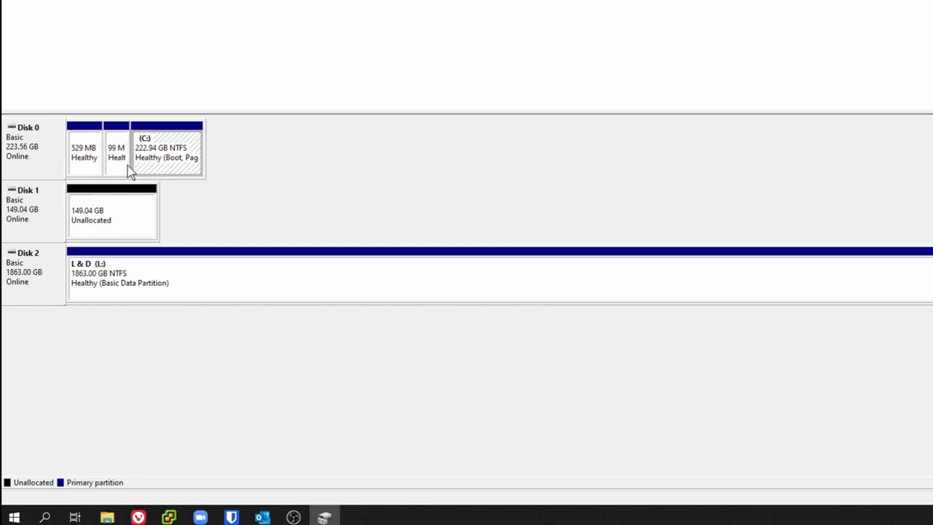
{"action": "left_click", "coordinate": [91, 163]}
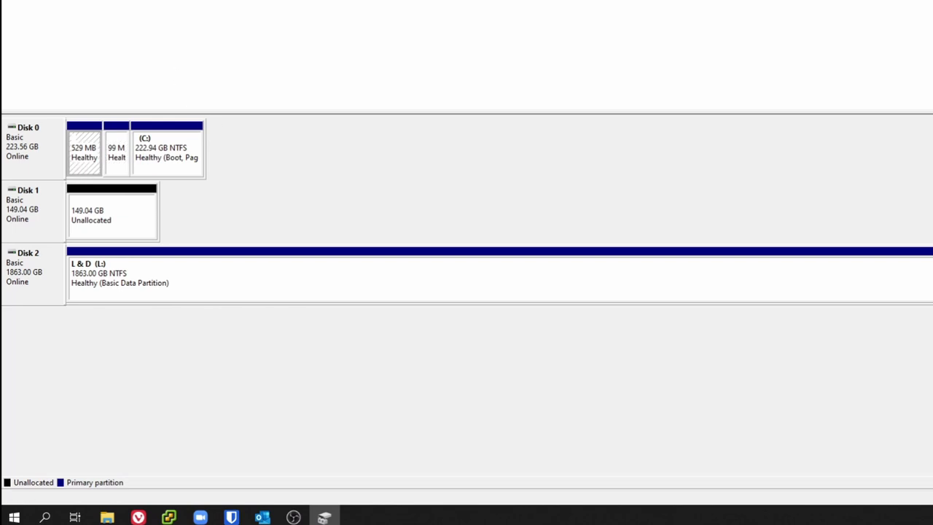
Reopen the scaling settings and display all disks as the same size.
{"action": "key", "text": "Return"}
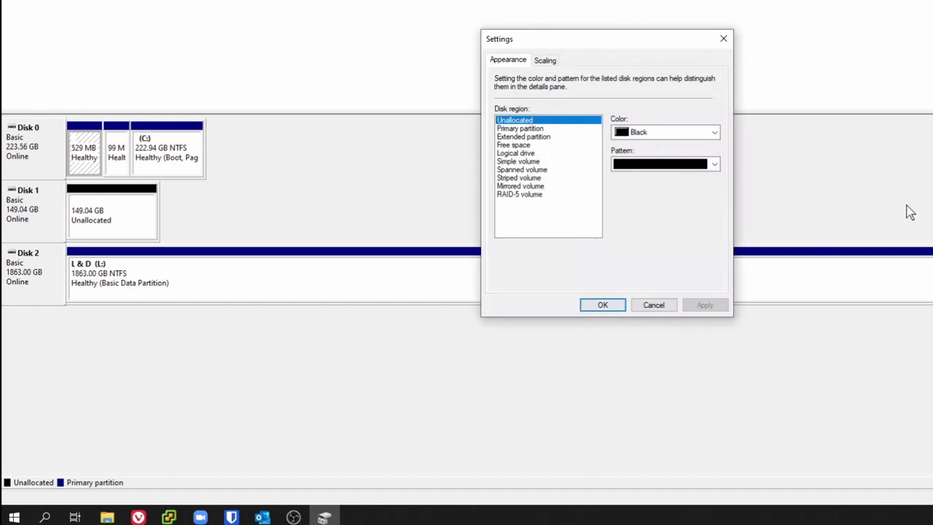
{"action": "left_click", "coordinate": [546, 60]}
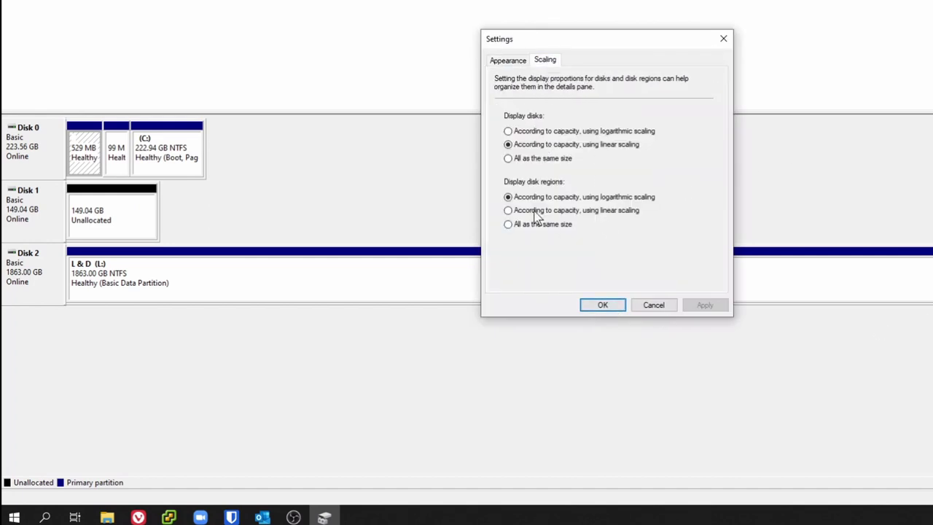
{"action": "left_click", "coordinate": [509, 159]}
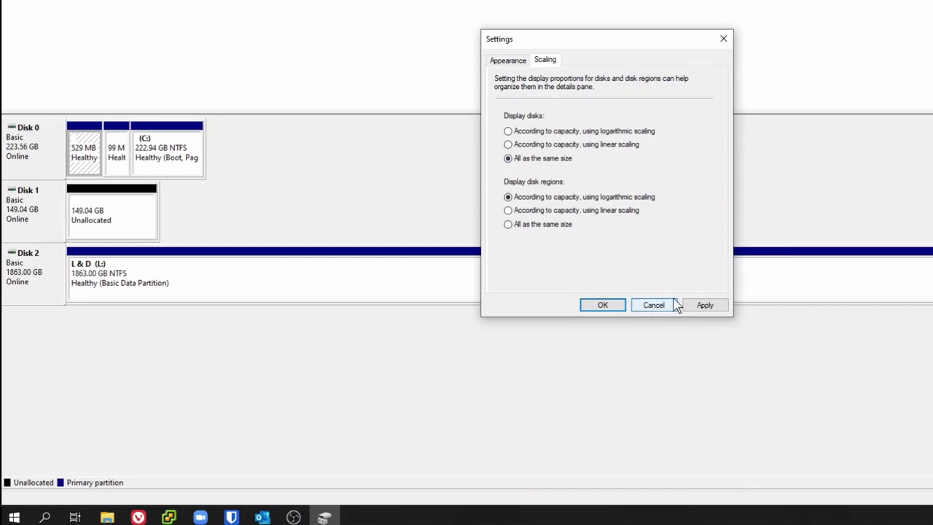
{"action": "left_click", "coordinate": [703, 306]}
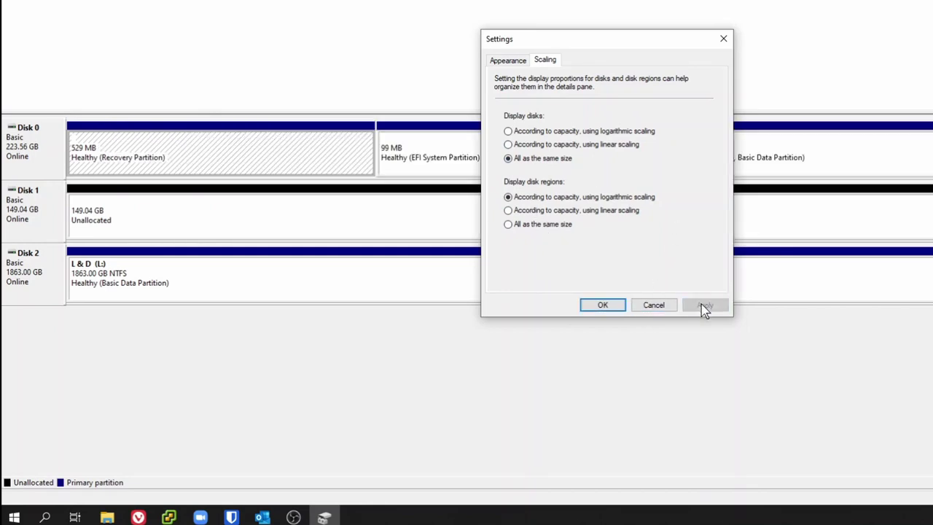
{"action": "left_click", "coordinate": [594, 306]}
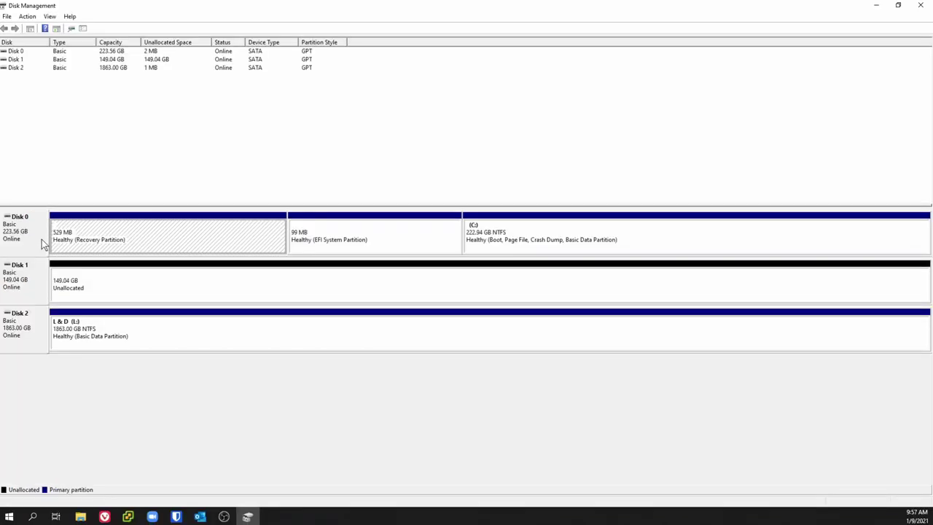
Select Disk 0, Disk 1 and Disk 2 in turn to compare their displayed sizes.
{"action": "left_click", "coordinate": [16, 241]}
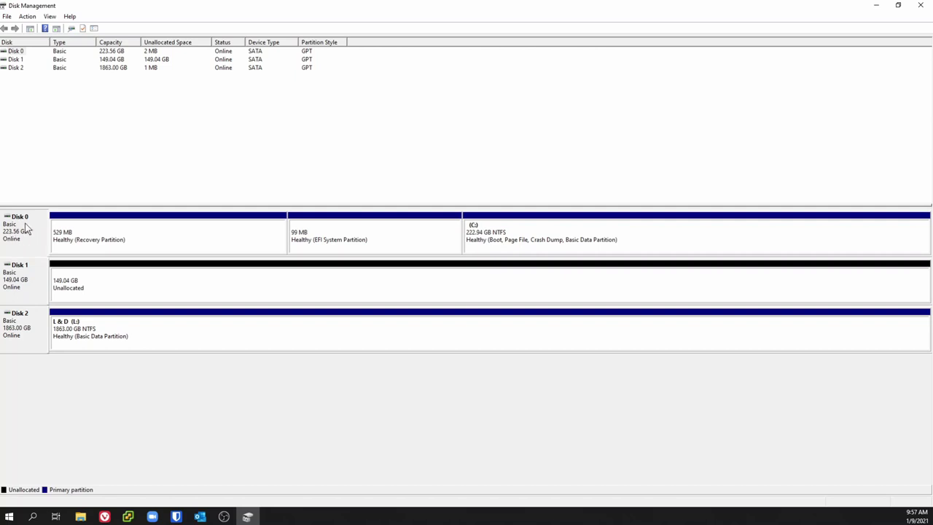
{"action": "left_click", "coordinate": [9, 288]}
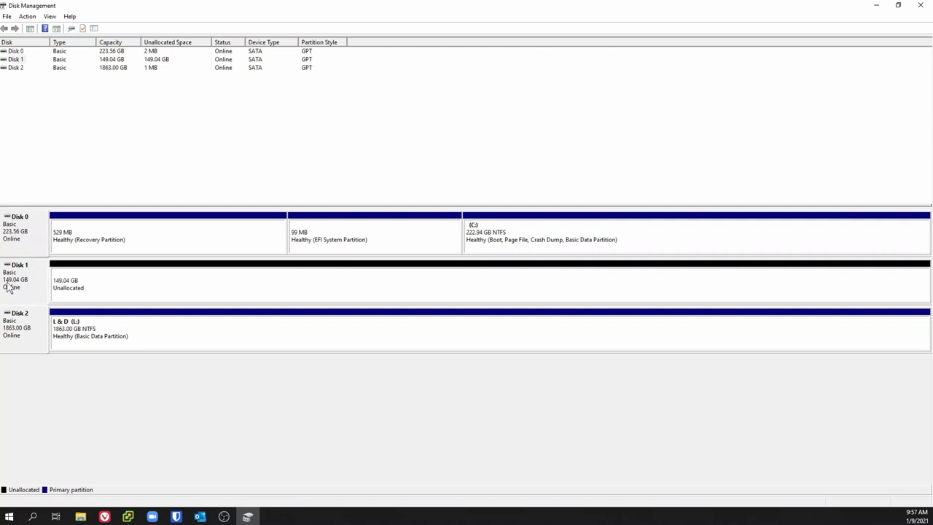
{"action": "left_click", "coordinate": [15, 335]}
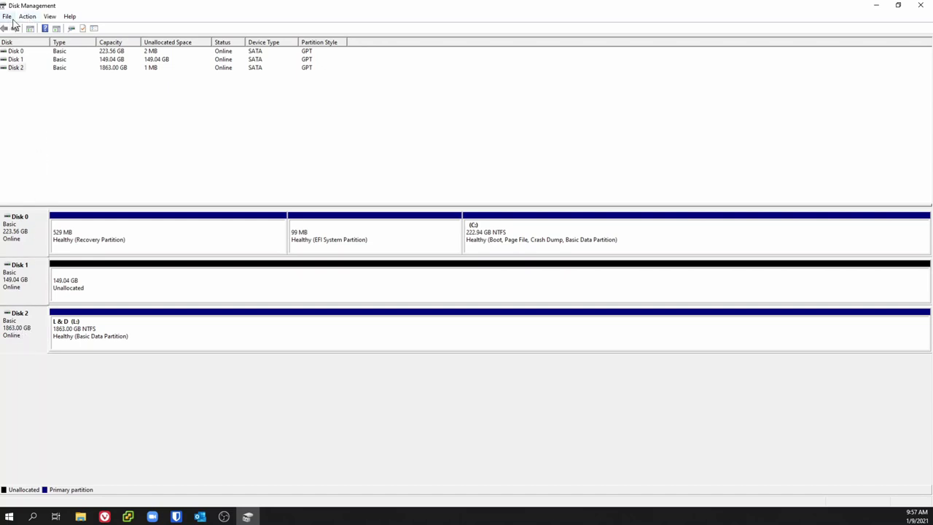
Reopen the scaling settings and apply logarithmic capacity scaling to the disk display.
{"action": "left_click", "coordinate": [50, 16]}
{"action": "mouse_move", "coordinate": [31, 22]}
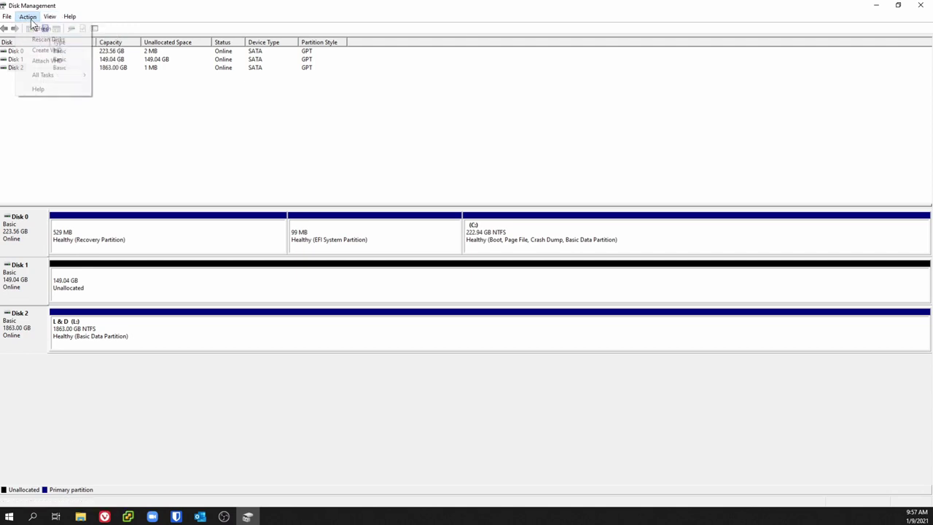
{"action": "left_click", "coordinate": [66, 49]}
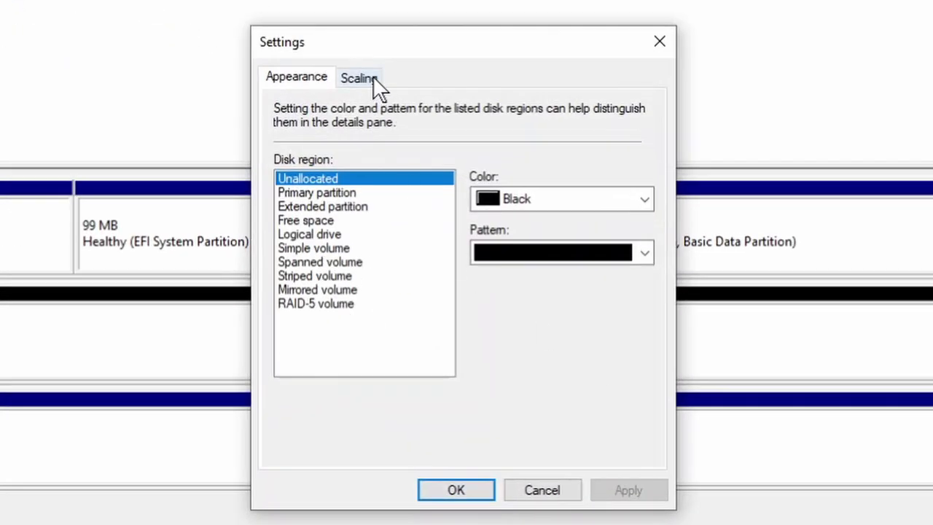
{"action": "left_click", "coordinate": [372, 77]}
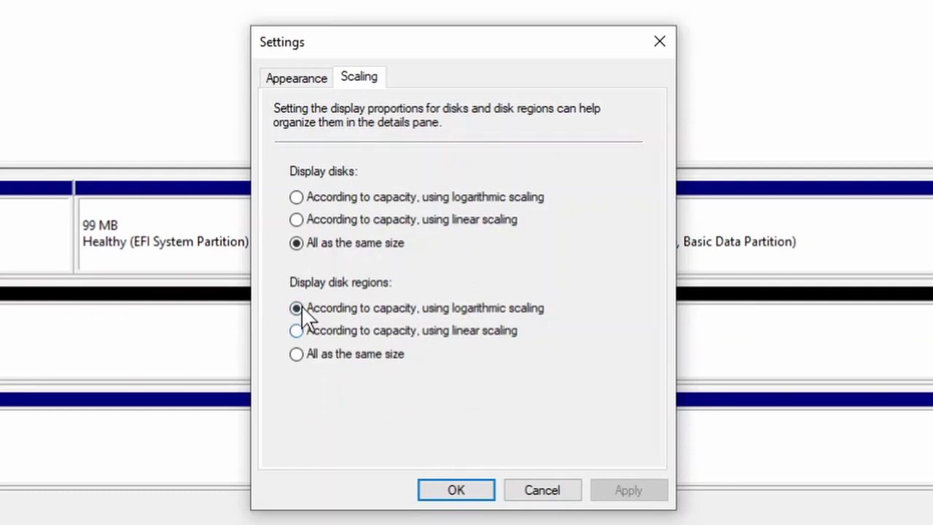
{"action": "left_click", "coordinate": [295, 196]}
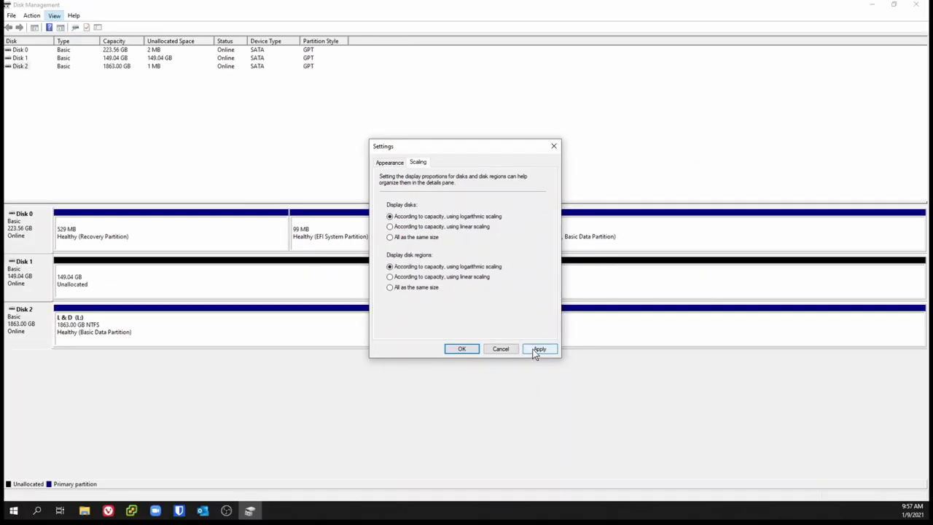
{"action": "left_click", "coordinate": [538, 349]}
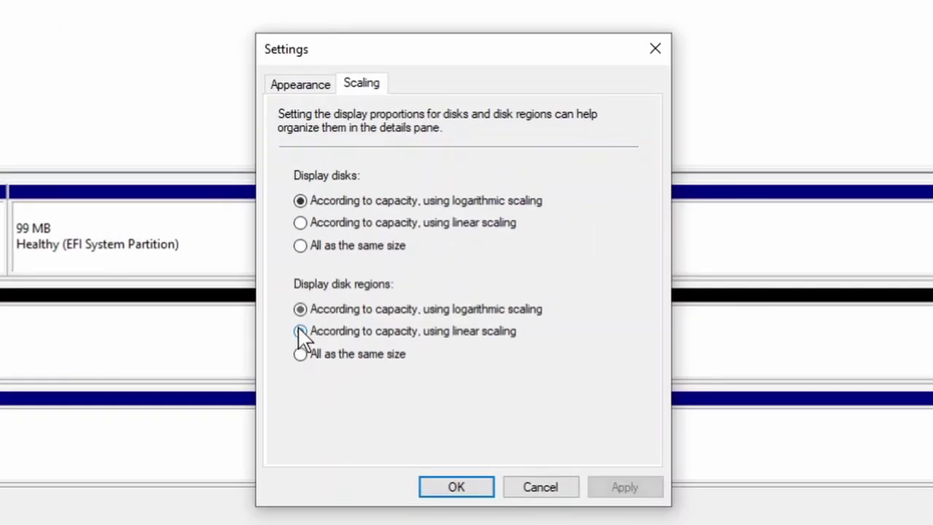
Apply linear capacity scaling to the disk regions and move the settings away from the Disk 0 partitions.
{"action": "left_click", "coordinate": [300, 331]}
{"action": "left_click", "coordinate": [627, 489]}
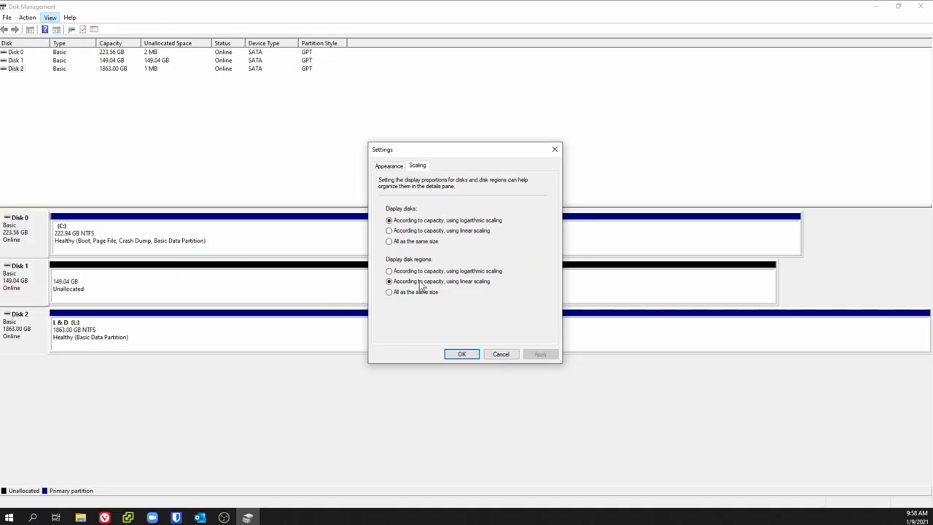
{"action": "left_click_drag", "start_coordinate": [468, 154], "coordinate": [563, 149]}
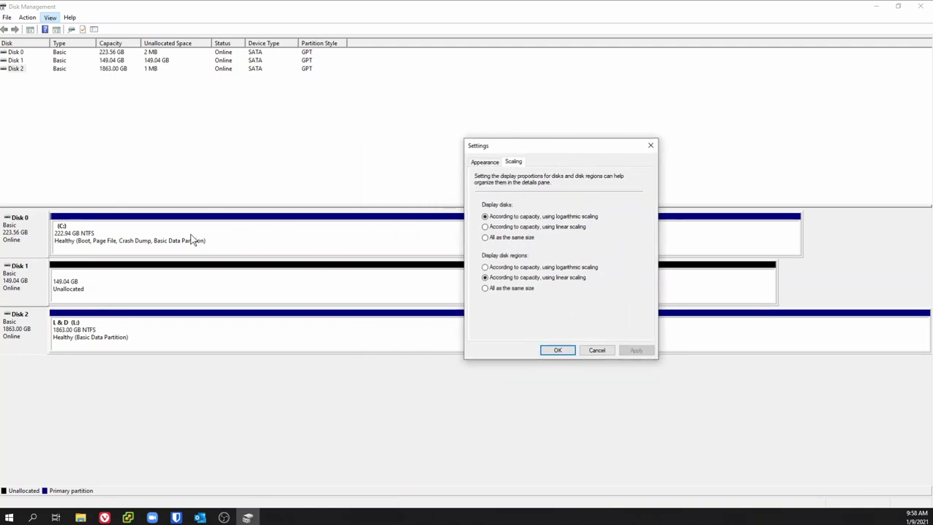
Apply logarithmic scaling to the disk regions, and return them to linear scaling for comparison.
{"action": "left_click", "coordinate": [486, 268]}
{"action": "left_click", "coordinate": [636, 351]}
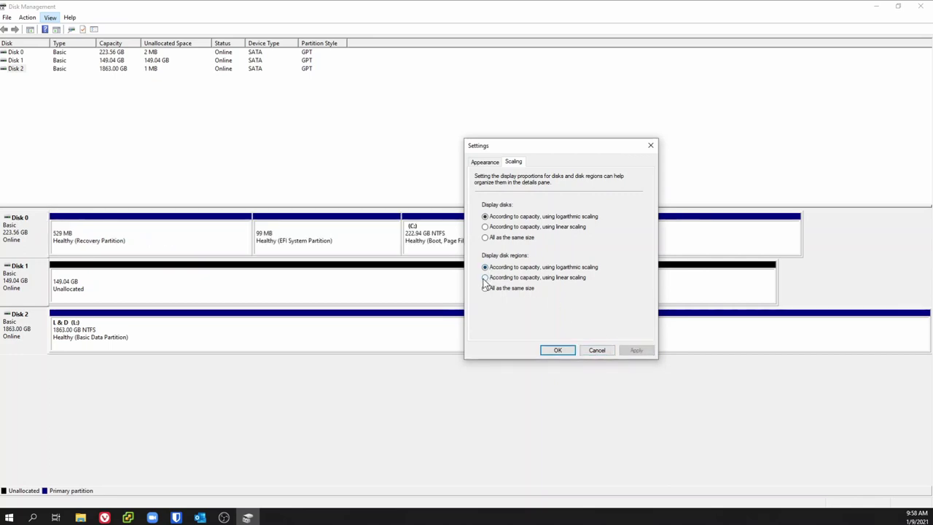
{"action": "left_click", "coordinate": [484, 277]}
{"action": "left_click", "coordinate": [637, 351]}
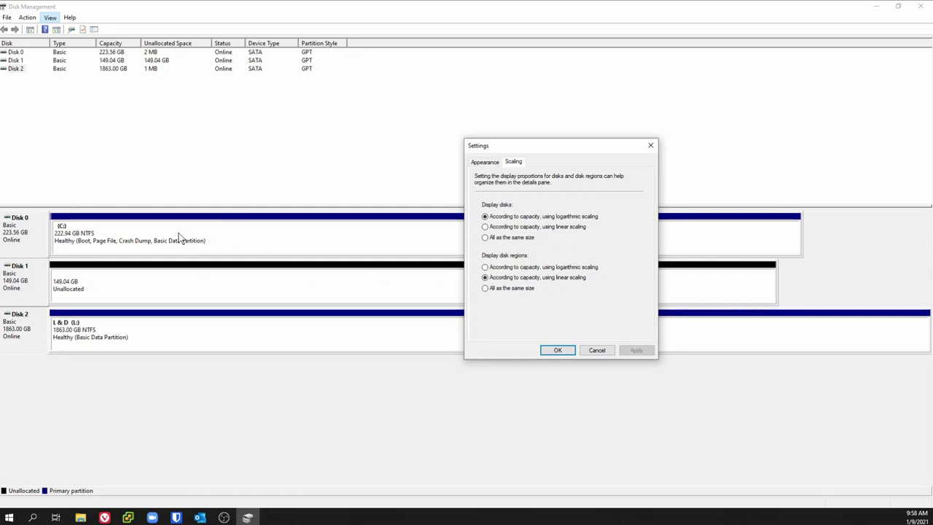
Display all disk regions as the same size and move the settings below the Disk 0 partitions.
{"action": "left_click", "coordinate": [484, 288]}
{"action": "left_click", "coordinate": [635, 351]}
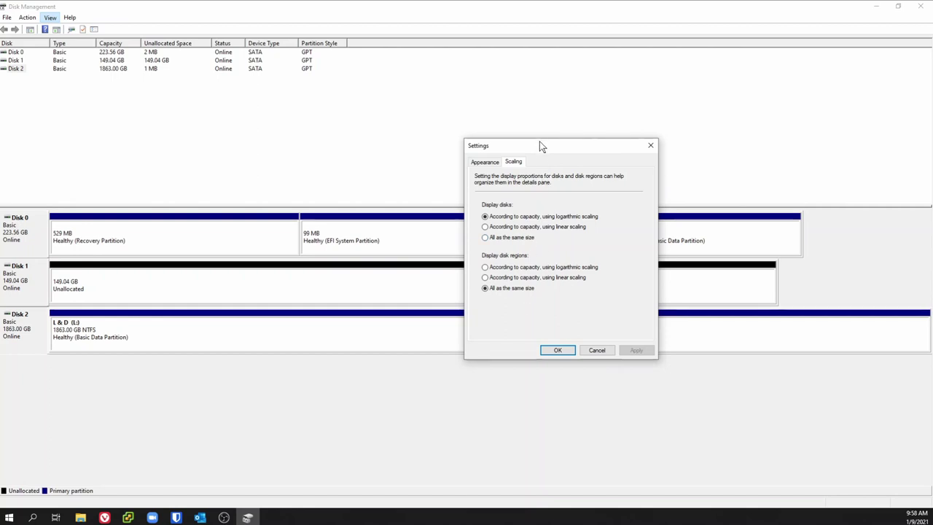
{"action": "left_click_drag", "start_coordinate": [542, 145], "coordinate": [616, 283]}
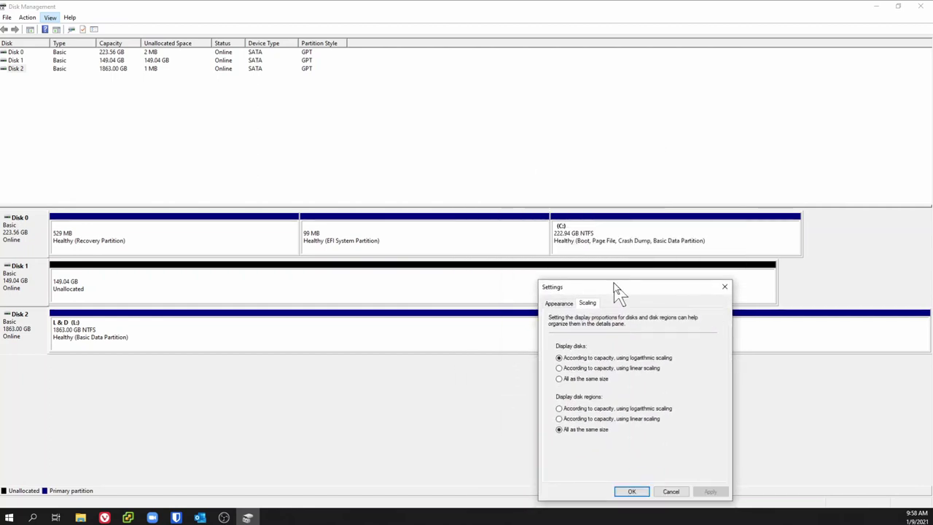
Apply linear scaling to the disk regions, and switch them back to all the same size.
{"action": "left_click", "coordinate": [559, 414]}
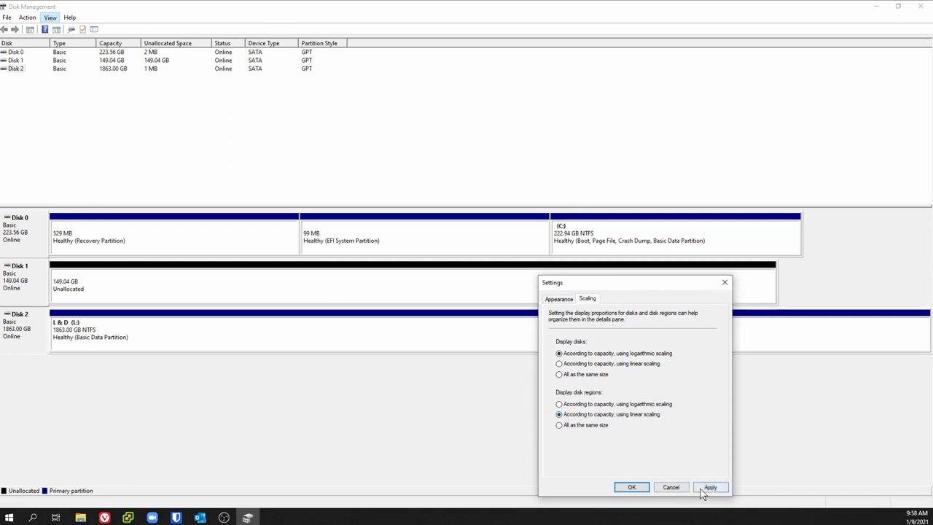
{"action": "left_click", "coordinate": [708, 486]}
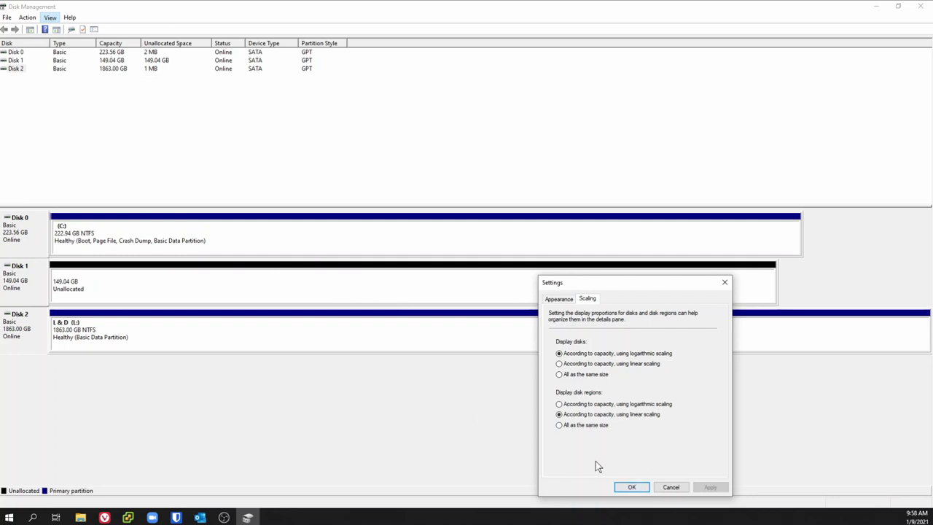
{"action": "left_click", "coordinate": [559, 424]}
{"action": "left_click", "coordinate": [707, 487]}
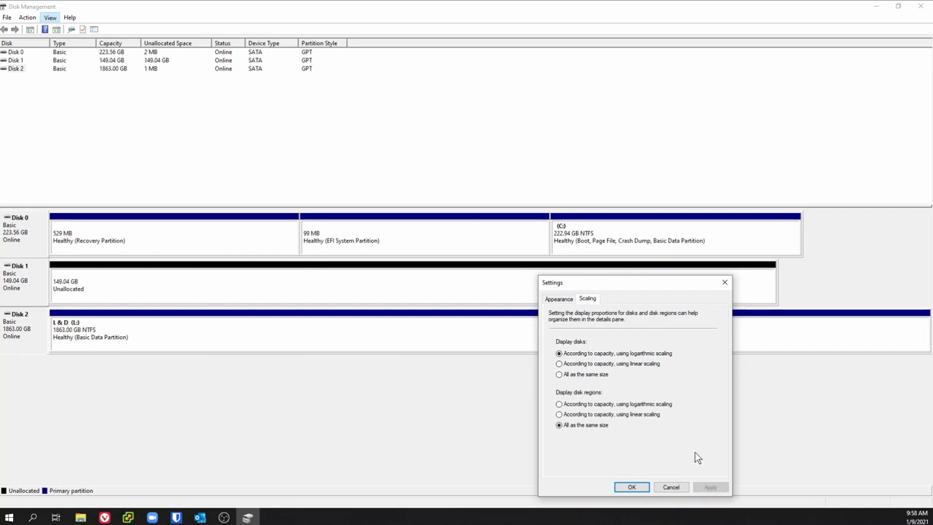
Apply linear and finally logarithmic capacity scaling to the disk regions, and cancel out of the settings.
{"action": "left_click", "coordinate": [559, 414]}
{"action": "left_click", "coordinate": [705, 487]}
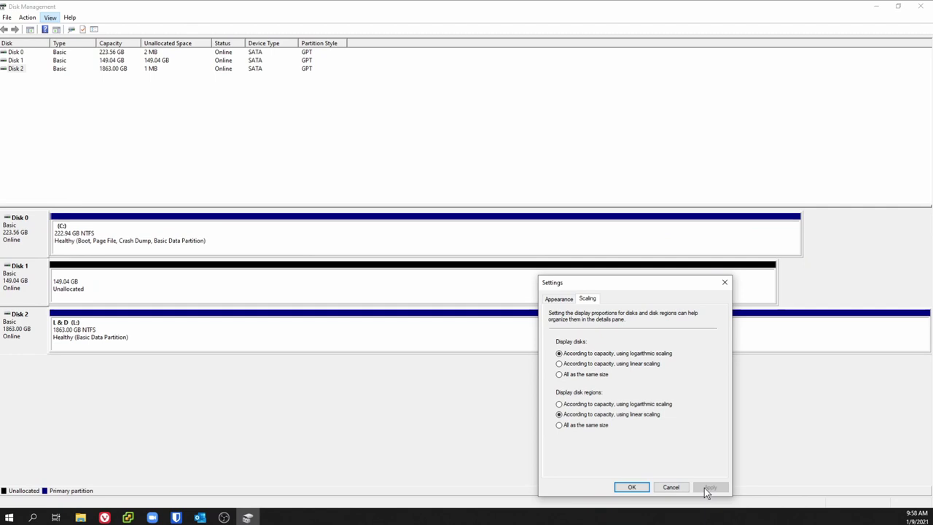
{"action": "left_click", "coordinate": [559, 405]}
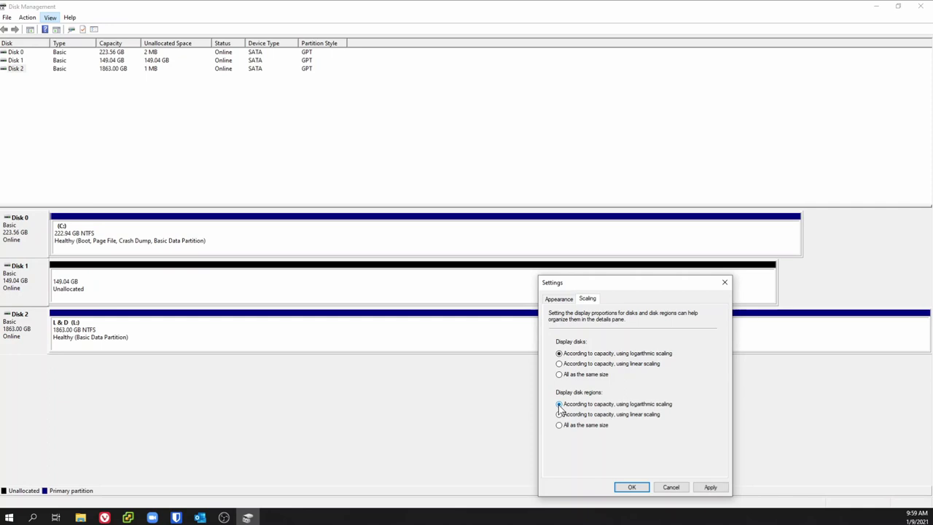
{"action": "left_click", "coordinate": [711, 488]}
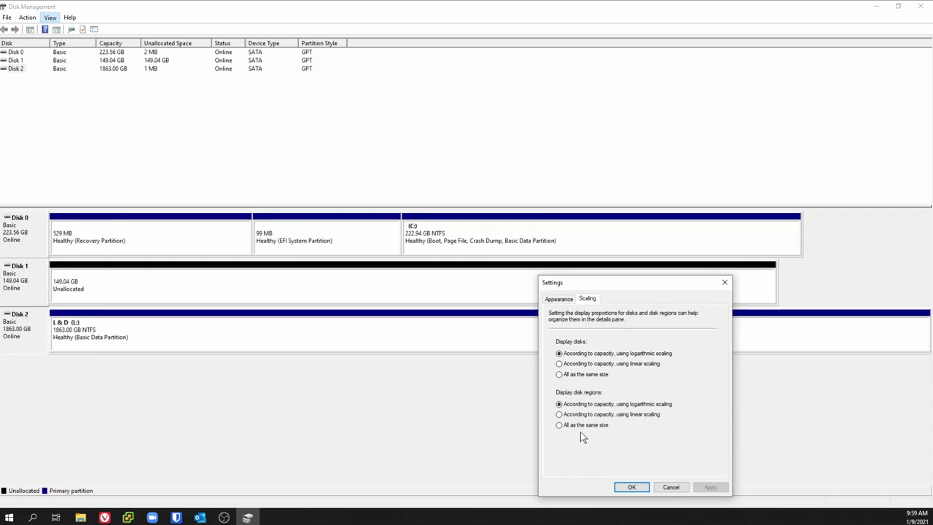
{"action": "left_click", "coordinate": [672, 487]}
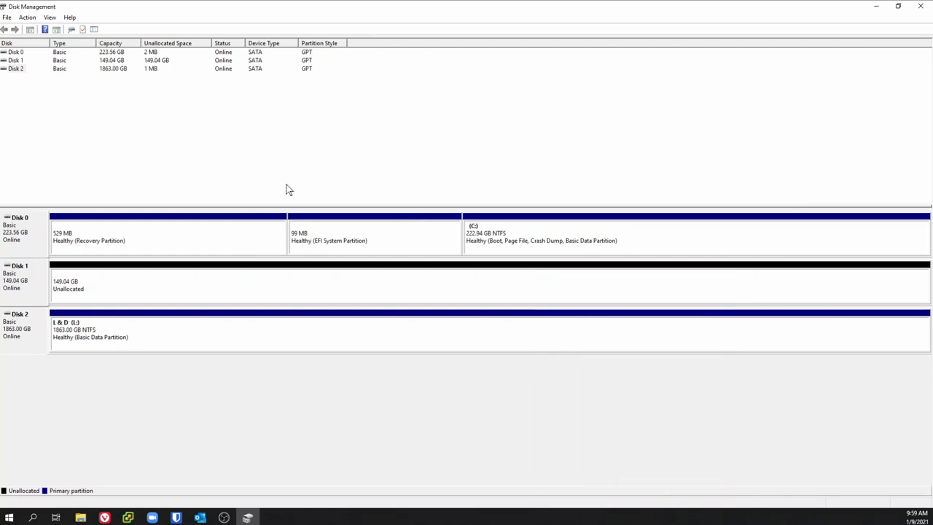
View the list of drive paths set for the volumes and close it.
{"action": "left_click", "coordinate": [50, 17]}
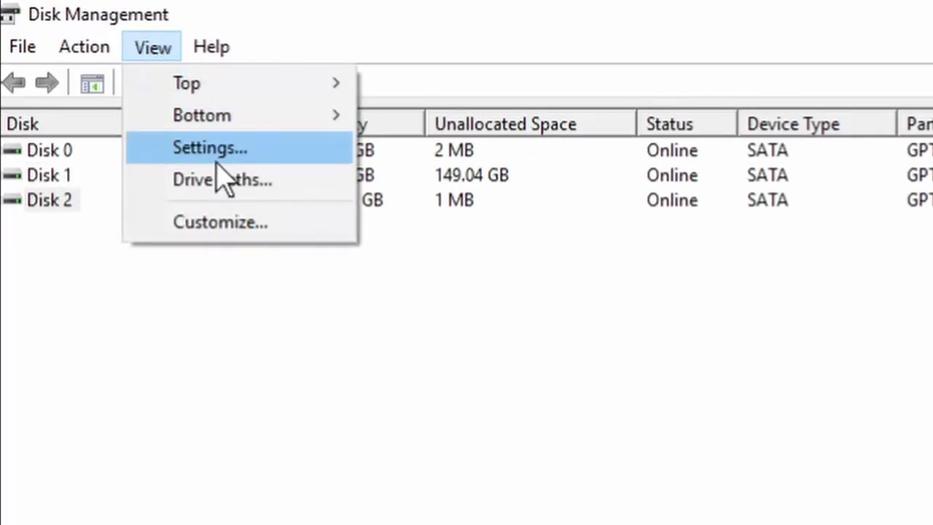
{"action": "left_click", "coordinate": [226, 183]}
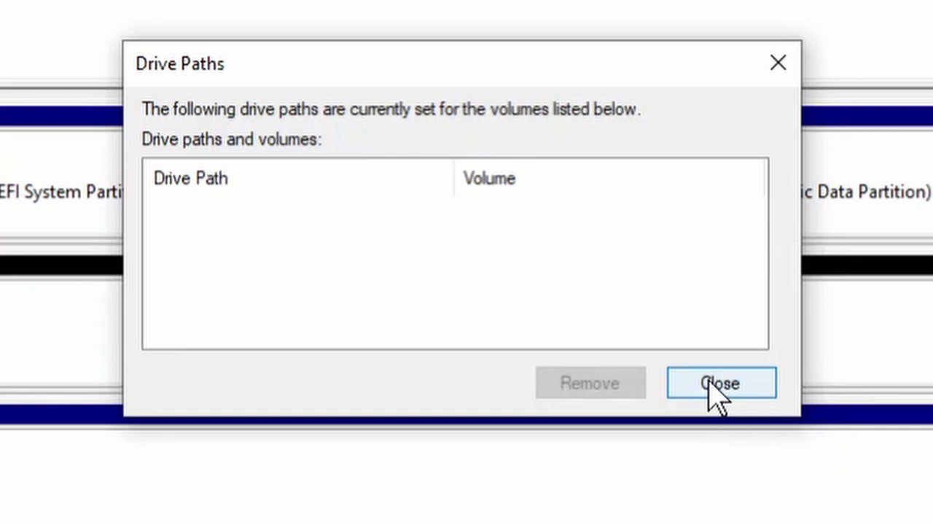
{"action": "left_click", "coordinate": [717, 386]}
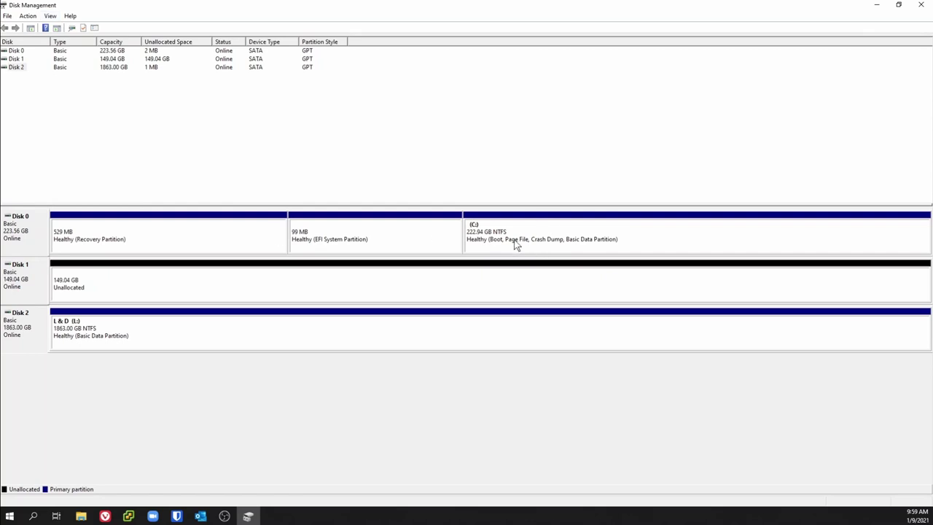
Select the unallocated space on Disk 1, then review the commands available for that disk and dismiss them.
{"action": "left_click", "coordinate": [182, 286]}
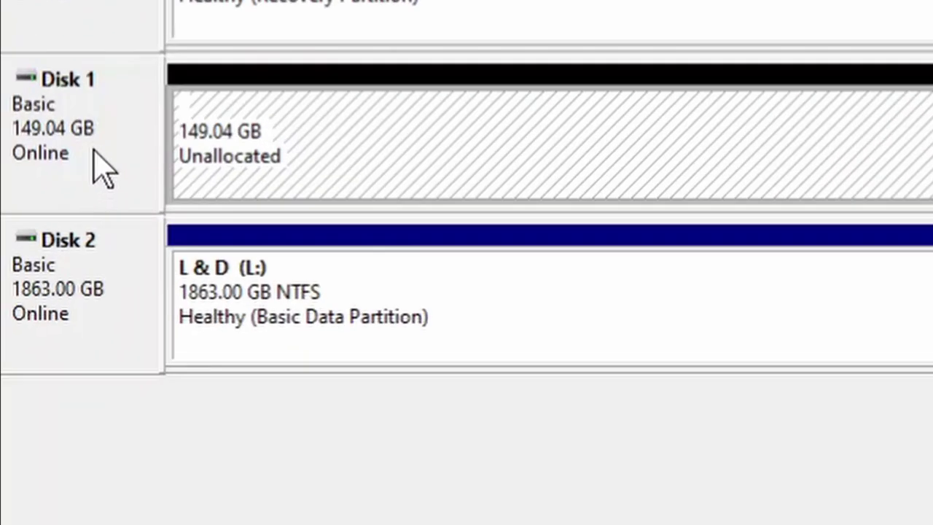
{"action": "right_click", "coordinate": [24, 283]}
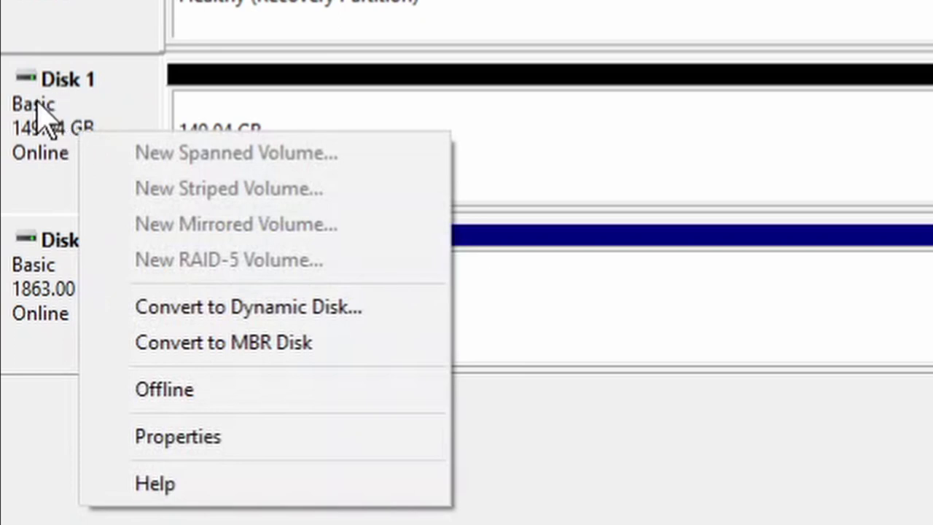
{"action": "left_click", "coordinate": [36, 142]}
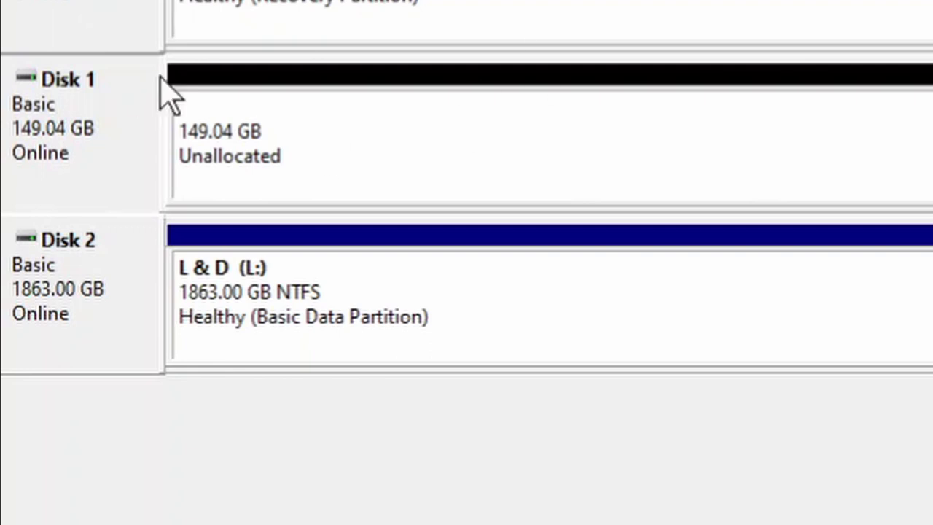
Convert Disk 1 to a dynamic disk and change its partition style to MBR.
{"action": "right_click", "coordinate": [50, 121]}
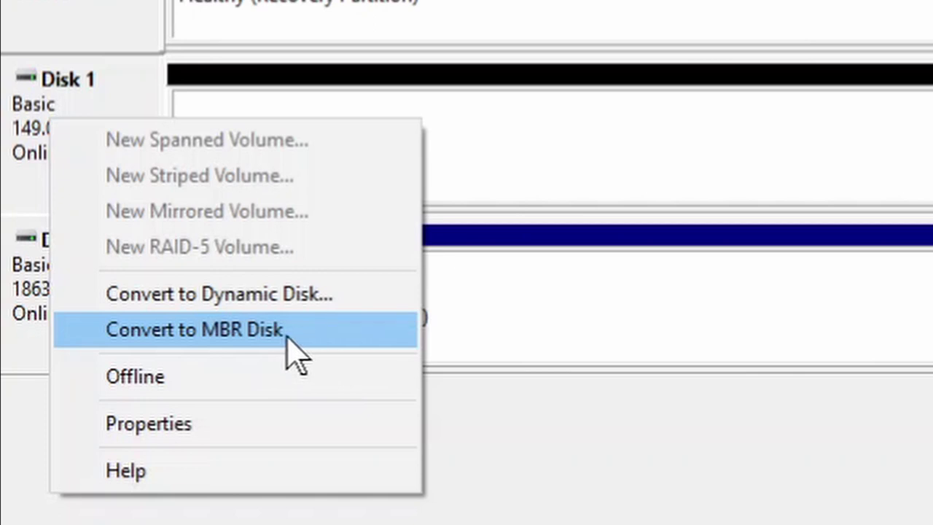
{"action": "left_click", "coordinate": [258, 299]}
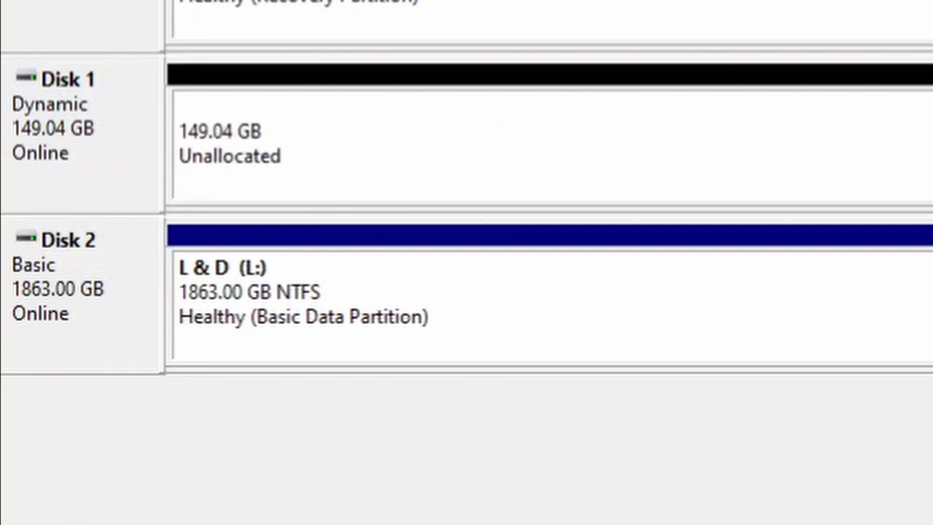
{"action": "right_click", "coordinate": [88, 161]}
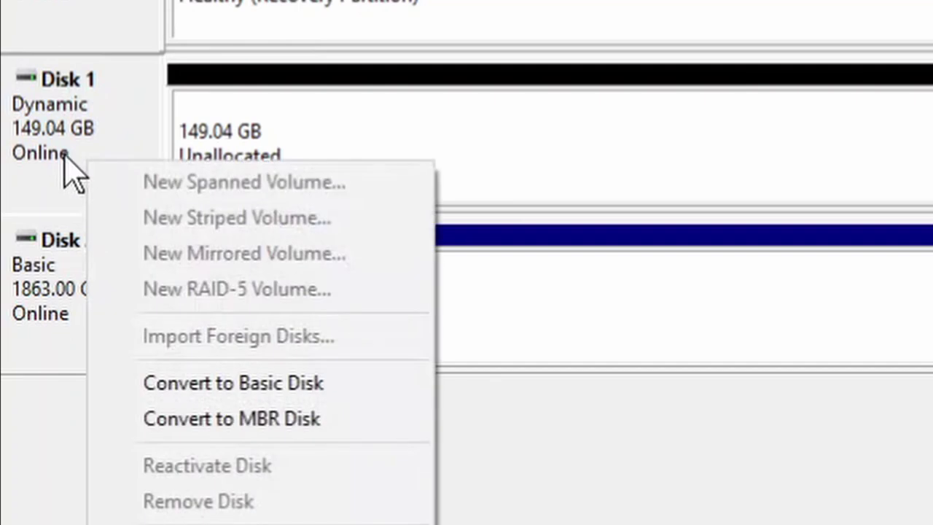
{"action": "left_click", "coordinate": [213, 417]}
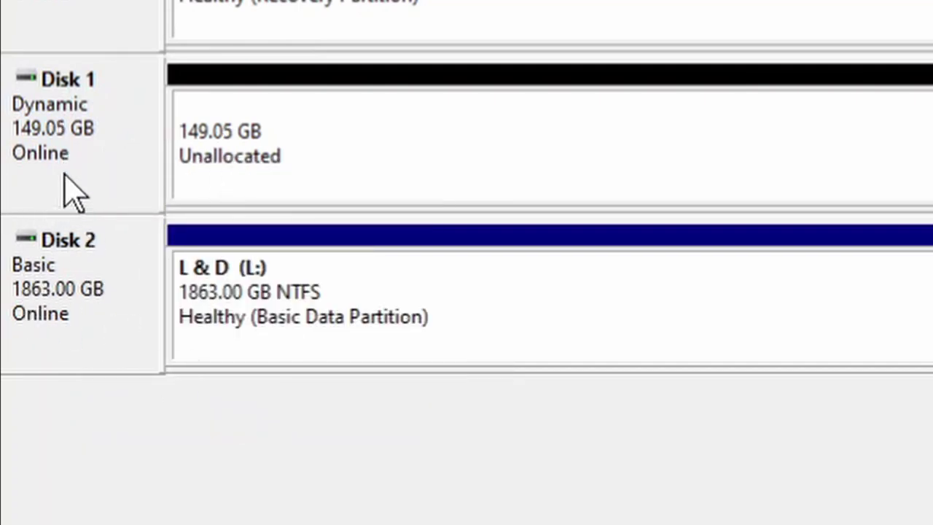
Convert Disk 1 back to the GPT partition style and to a basic disk.
{"action": "right_click", "coordinate": [73, 123]}
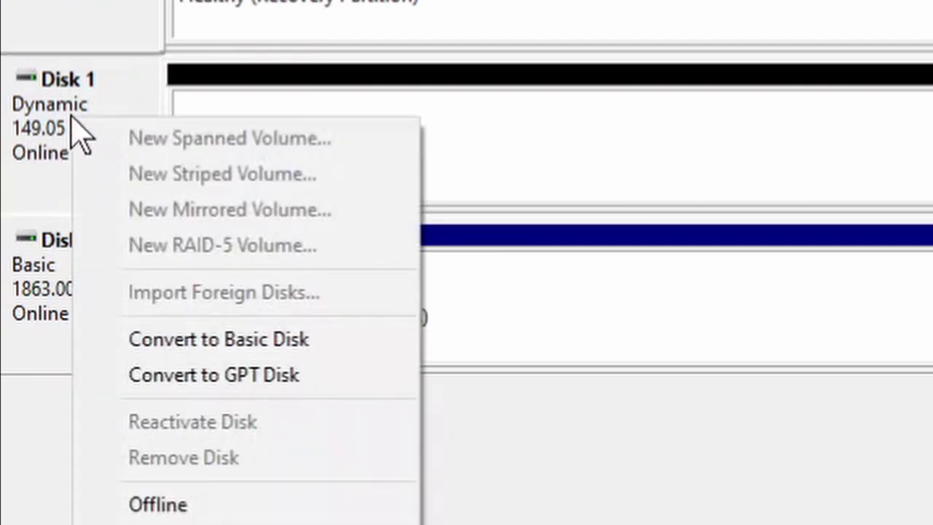
{"action": "left_click", "coordinate": [187, 375]}
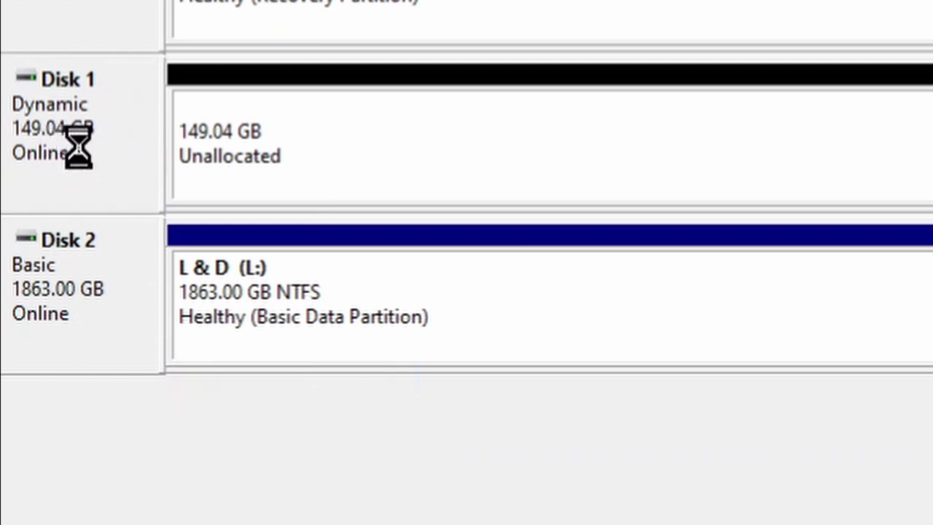
{"action": "right_click", "coordinate": [107, 136]}
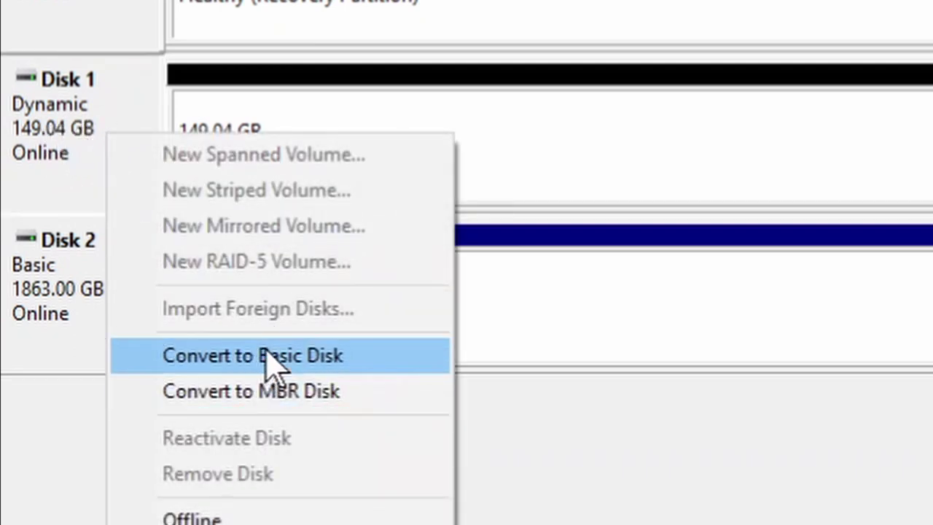
{"action": "left_click", "coordinate": [325, 355]}
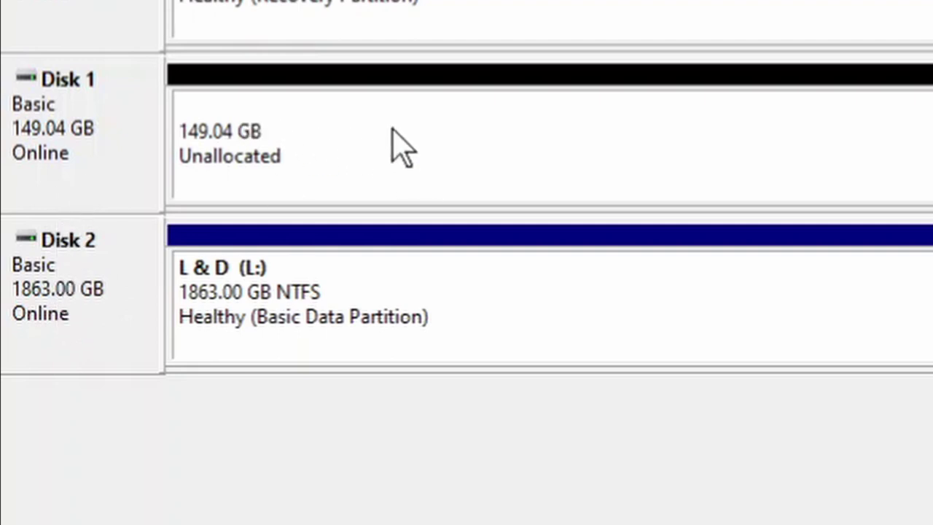
Review the conversion, offline and properties commands available for Disk 1 and dismiss them.
{"action": "right_click", "coordinate": [101, 123]}
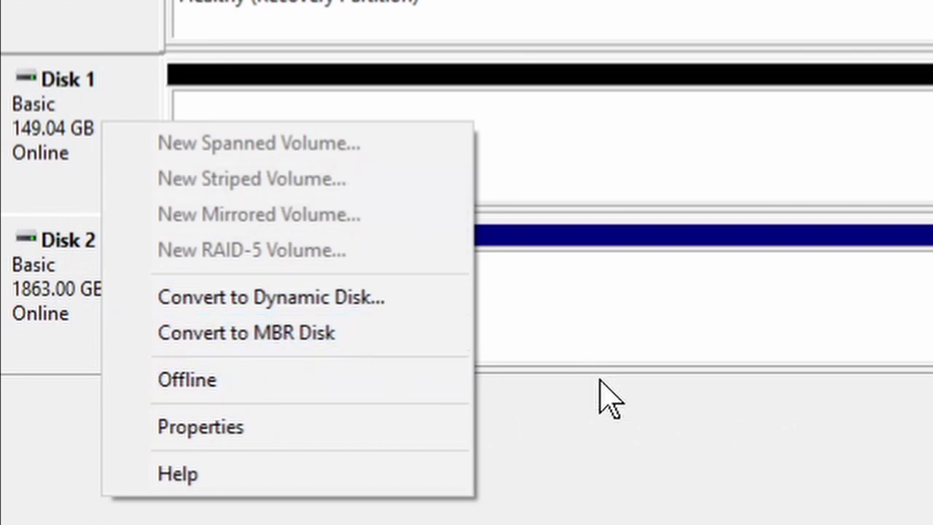
{"action": "left_click", "coordinate": [733, 167]}
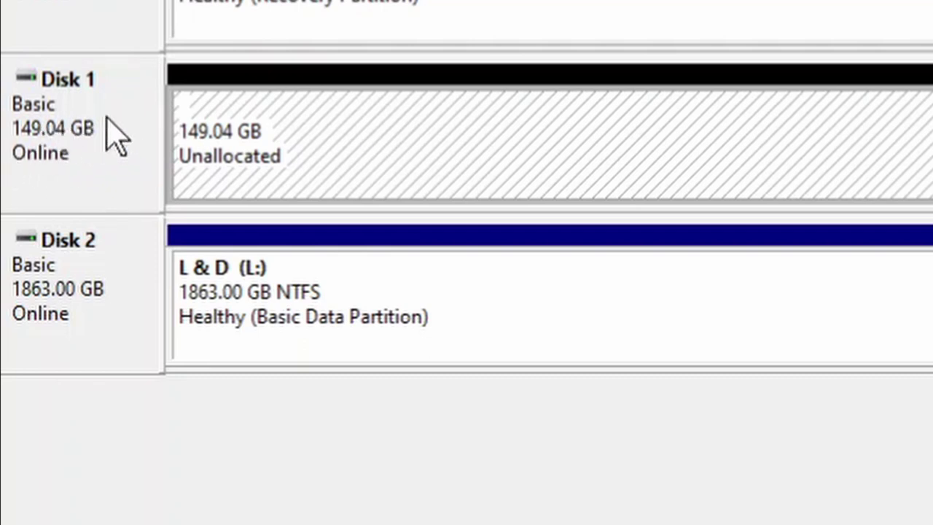
{"action": "right_click", "coordinate": [46, 145]}
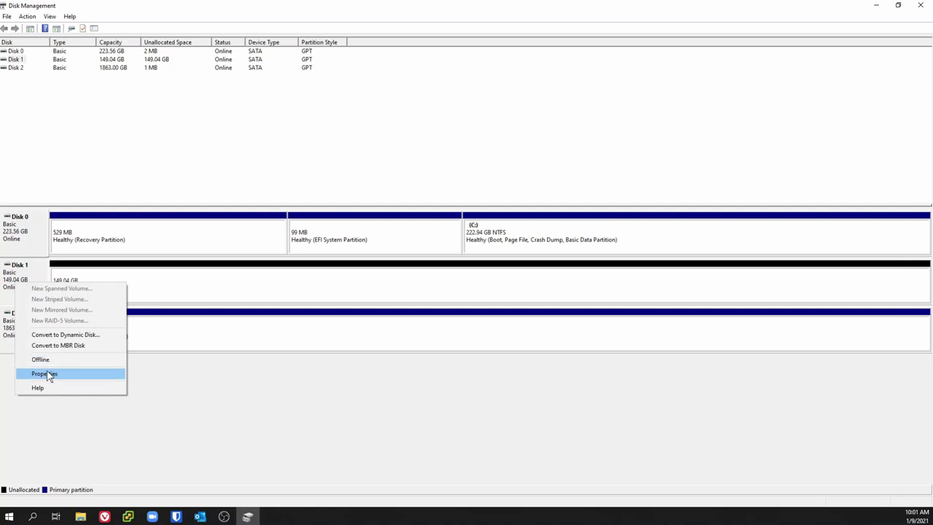
{"action": "left_click", "coordinate": [216, 285]}
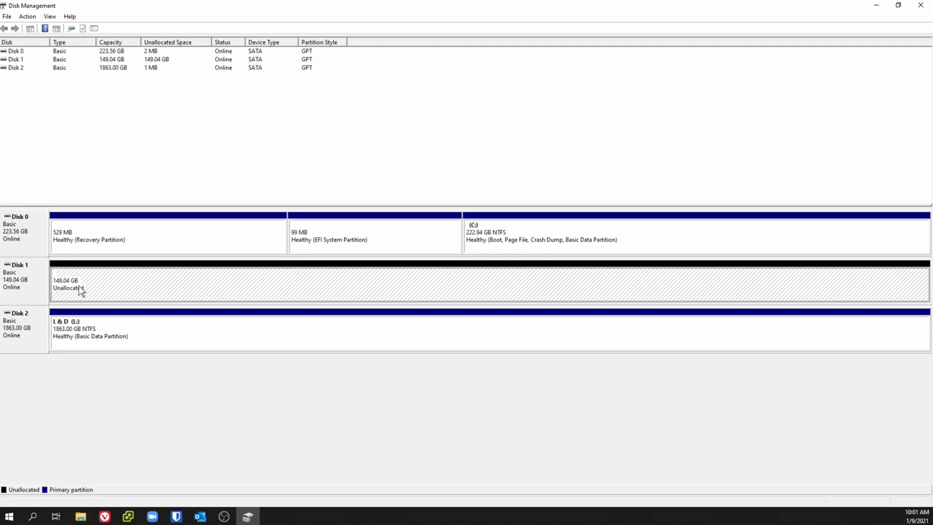
{"action": "left_click", "coordinate": [22, 289]}
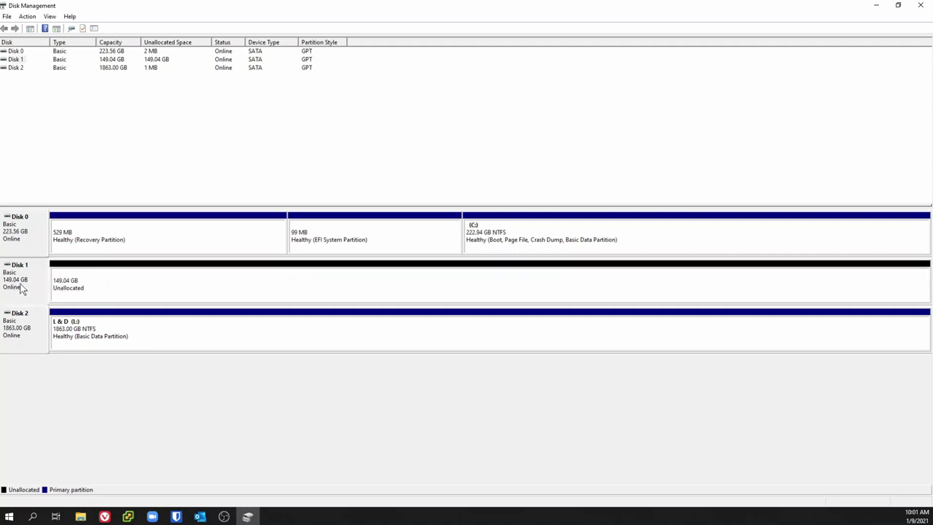
View Disk 1's properties, including its policies, volumes, driver, details and events, and close them without changes.
{"action": "right_click", "coordinate": [61, 99]}
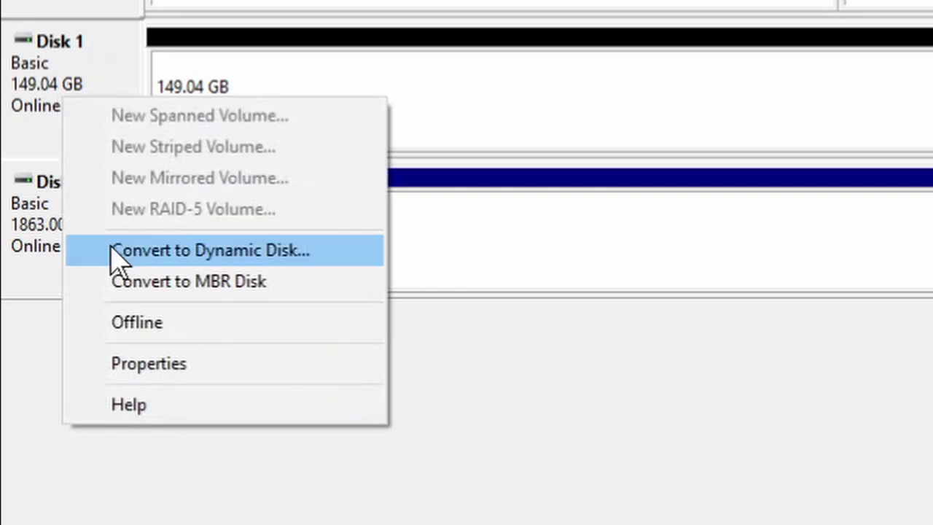
{"action": "left_click", "coordinate": [133, 362]}
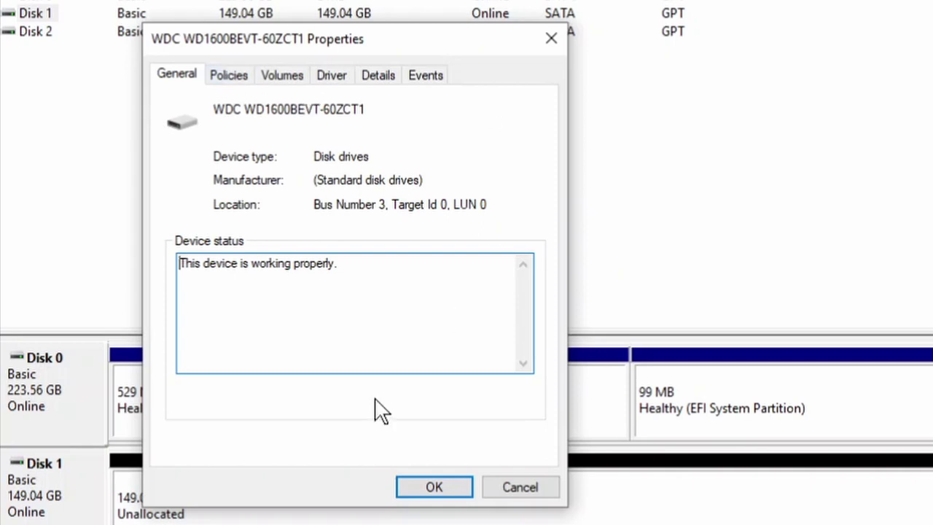
{"action": "left_click", "coordinate": [226, 70]}
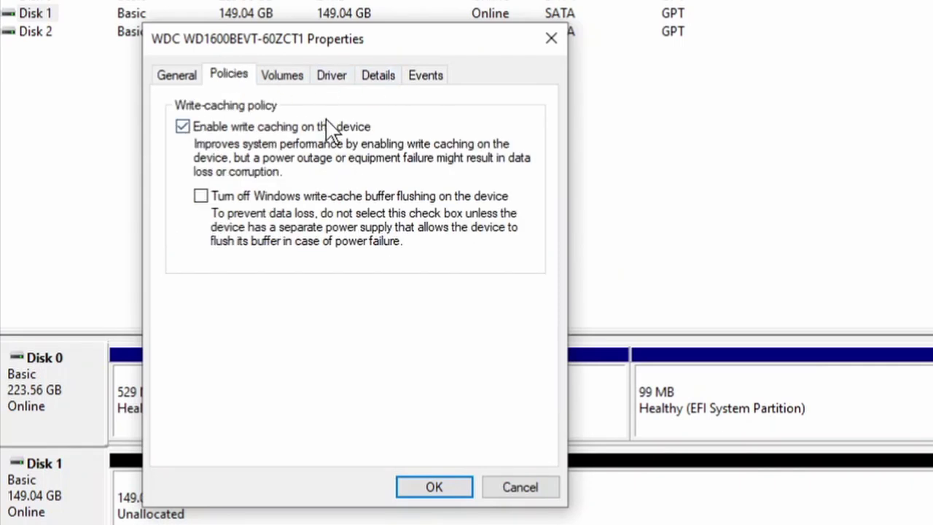
{"action": "left_click", "coordinate": [301, 71]}
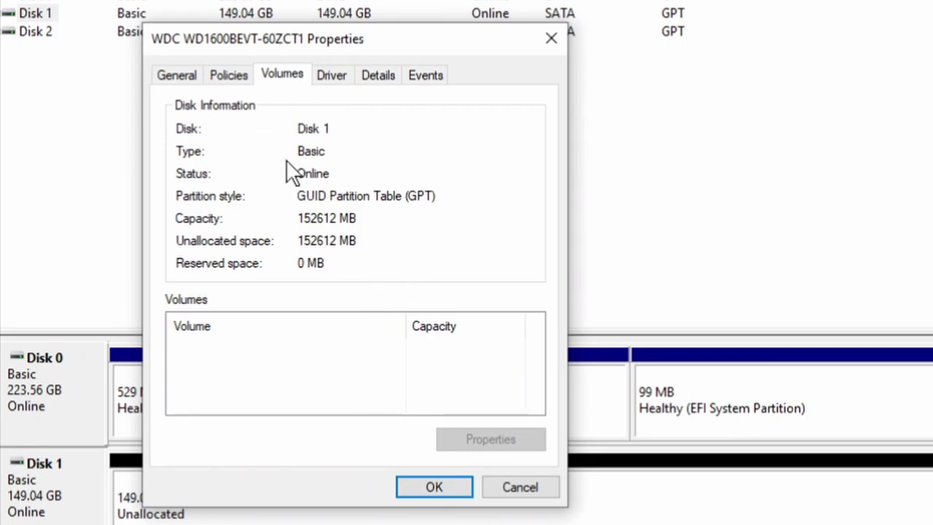
{"action": "left_click", "coordinate": [340, 76]}
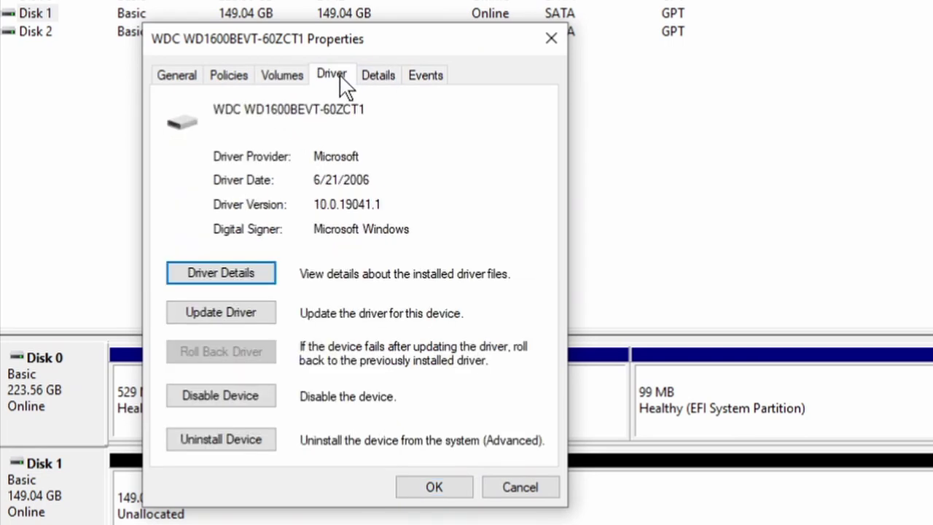
{"action": "left_click", "coordinate": [391, 76]}
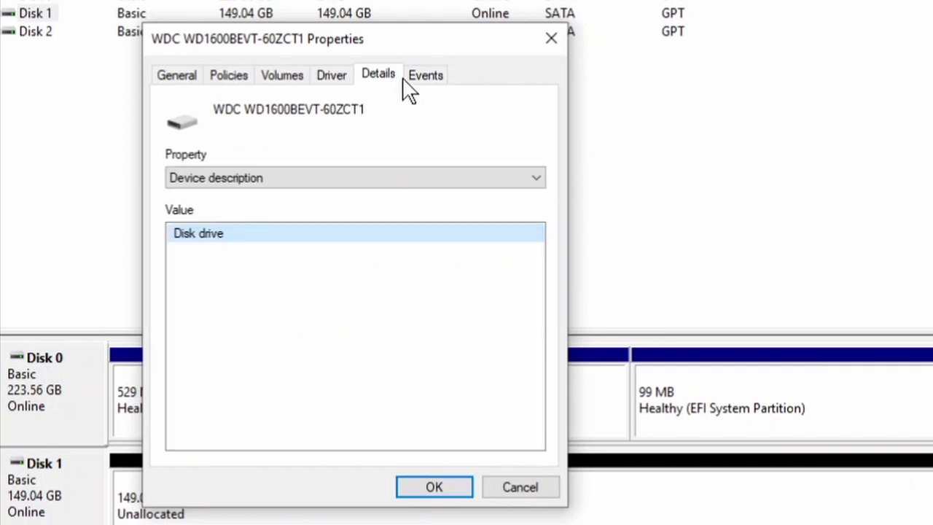
{"action": "left_click", "coordinate": [440, 76]}
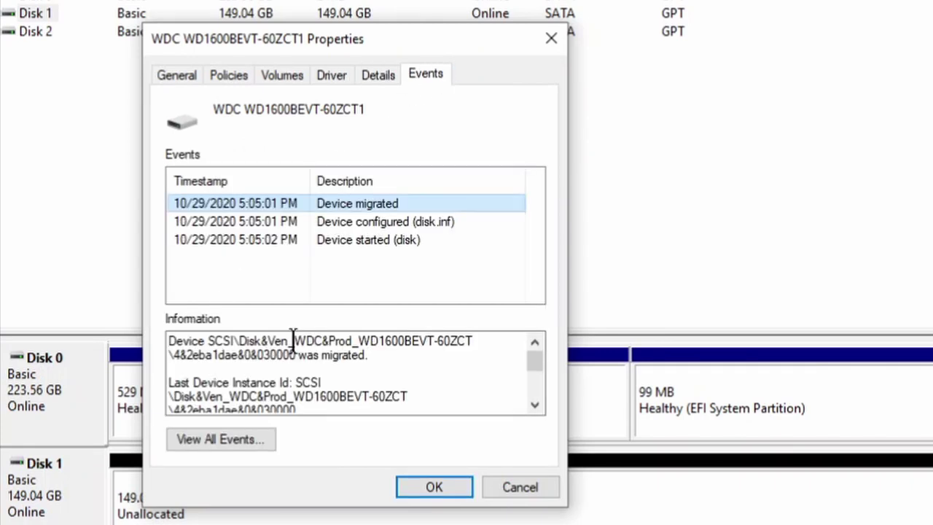
{"action": "left_click", "coordinate": [534, 494]}
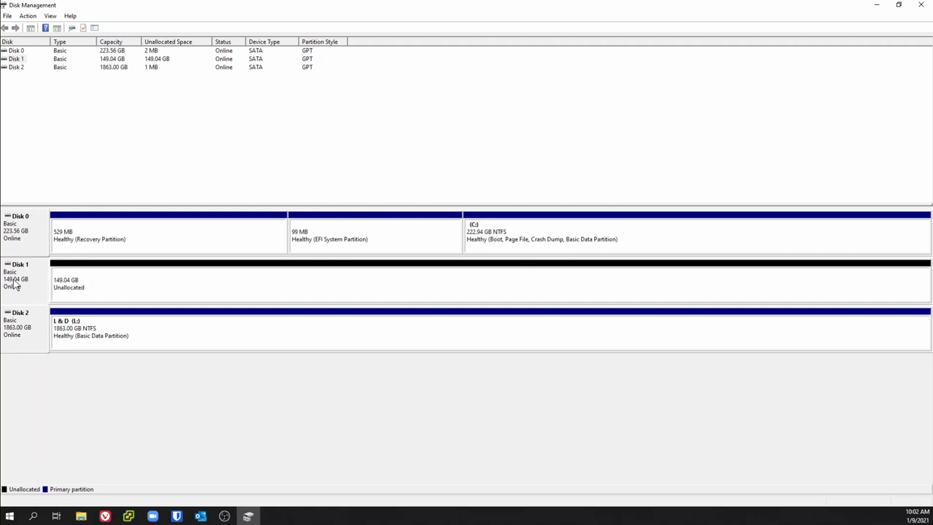
Compare the commands offered for Disk 1 with those offered for its unallocated space.
{"action": "right_click", "coordinate": [29, 505]}
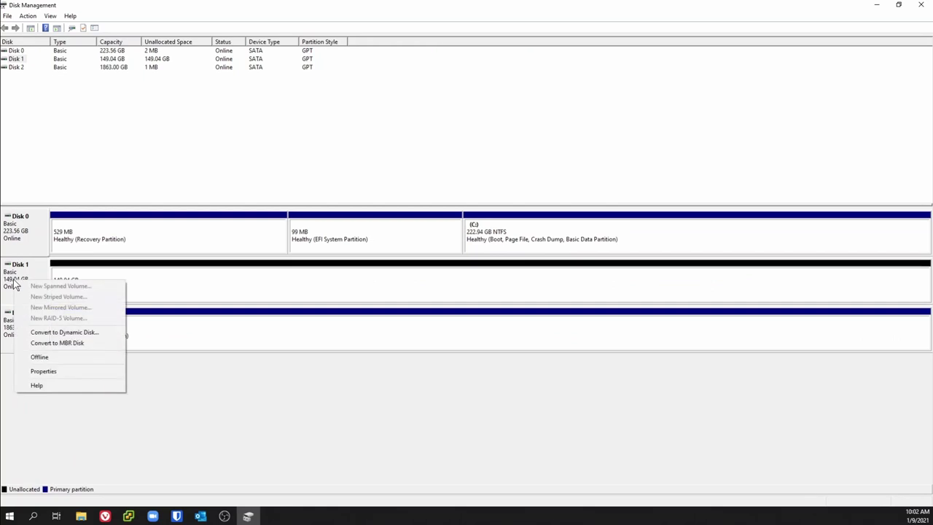
{"action": "left_click", "coordinate": [151, 282]}
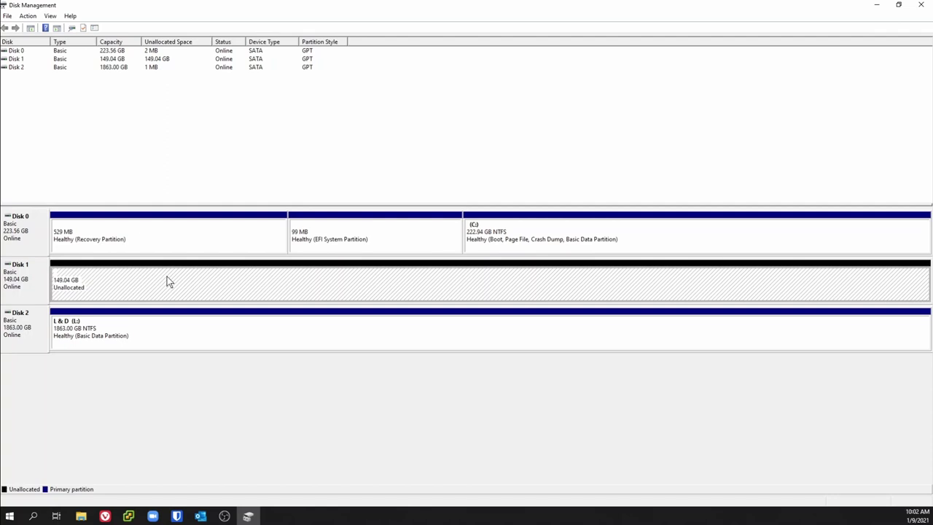
{"action": "right_click", "coordinate": [120, 282]}
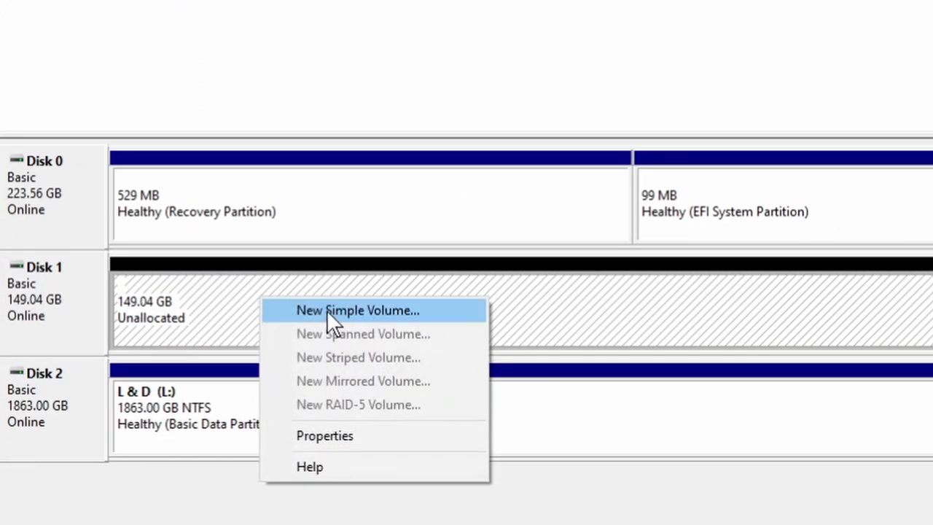
{"action": "left_click", "coordinate": [169, 312]}
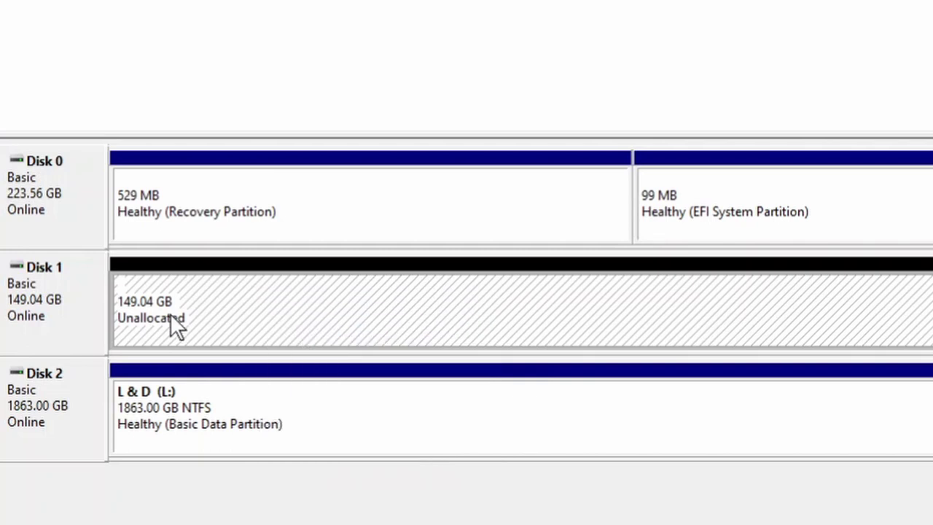
{"action": "right_click", "coordinate": [266, 306]}
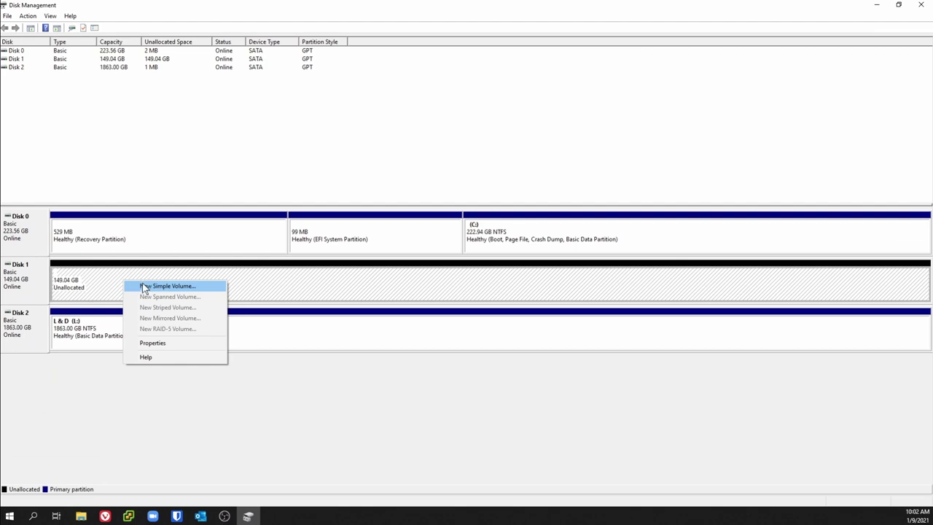
{"action": "left_click", "coordinate": [167, 285]}
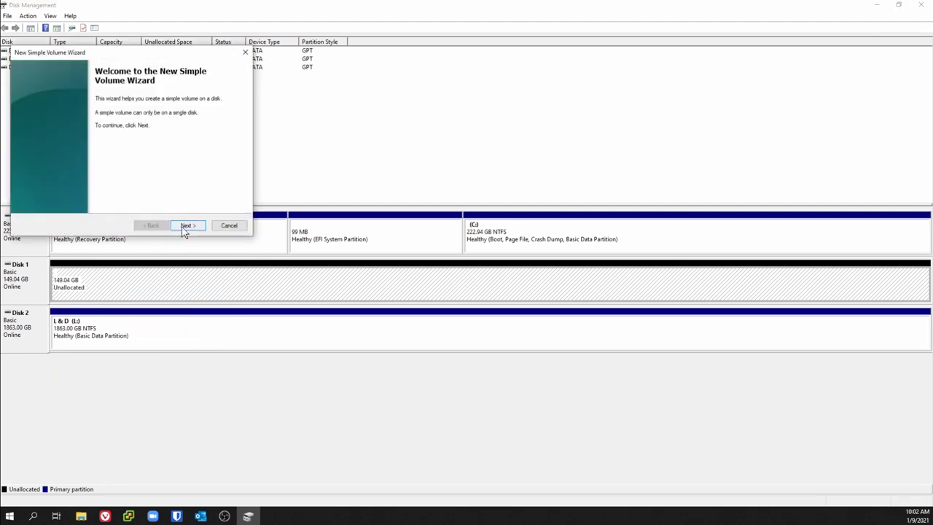
{"action": "left_click", "coordinate": [223, 227]}
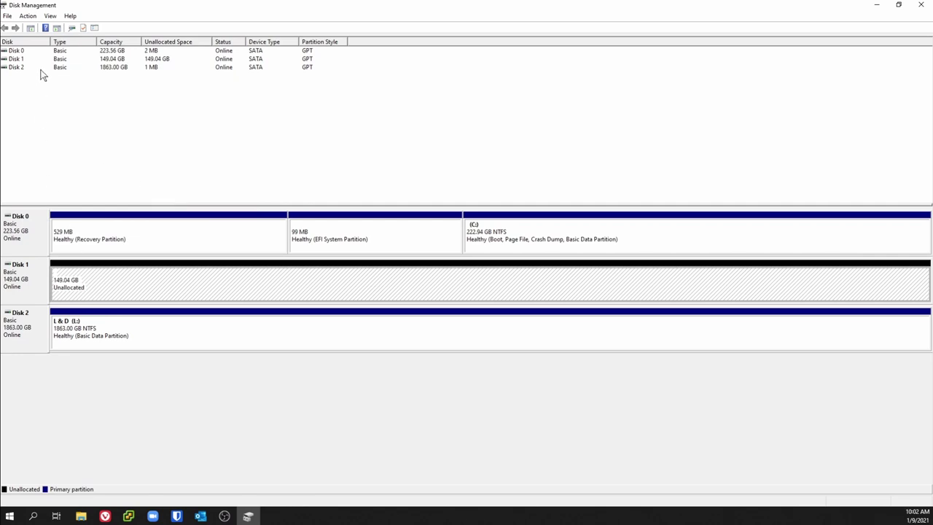
Select Disk 1 in the disk list, review its available commands there and dismiss them.
{"action": "left_click", "coordinate": [16, 59]}
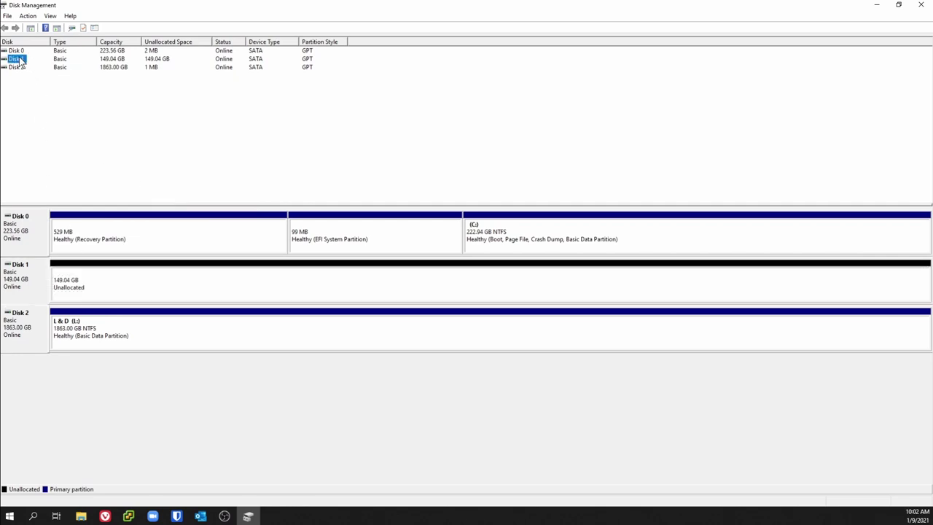
{"action": "right_click", "coordinate": [20, 63]}
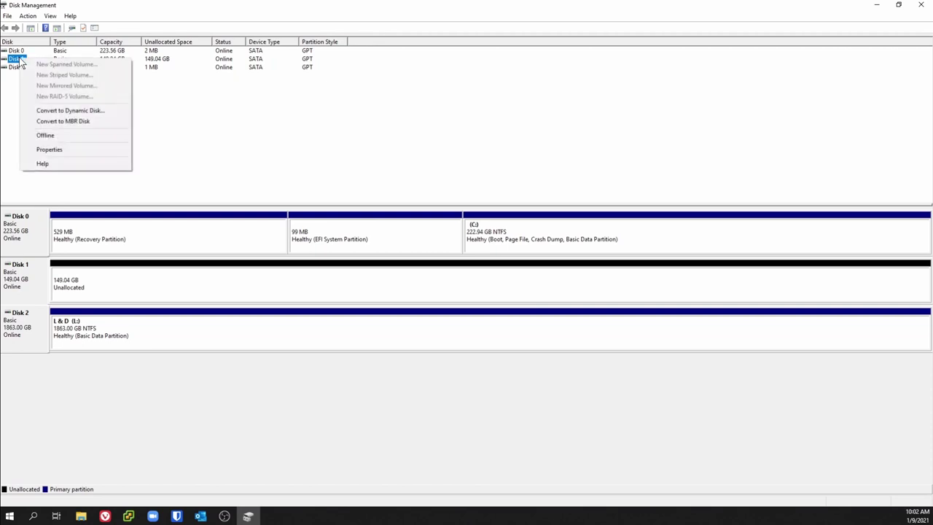
{"action": "left_click", "coordinate": [86, 73]}
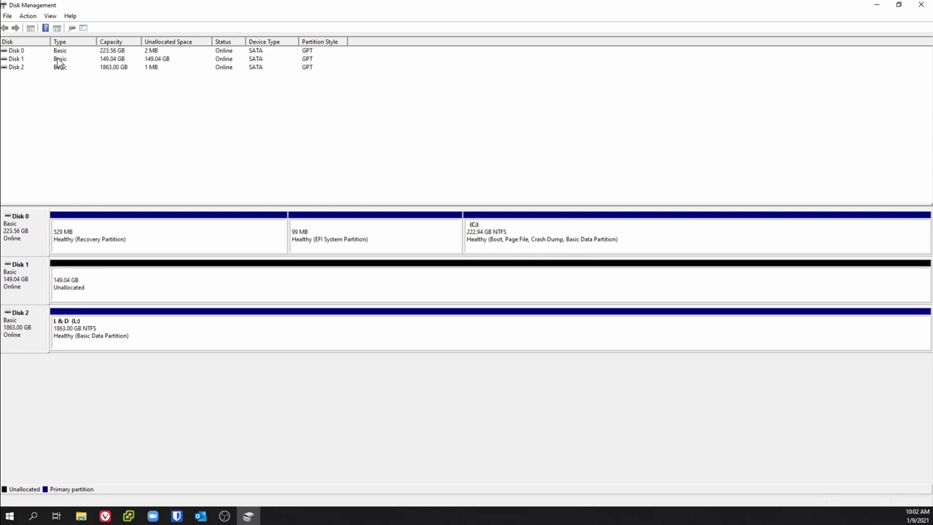
{"action": "left_click", "coordinate": [16, 60]}
{"action": "right_click", "coordinate": [11, 61]}
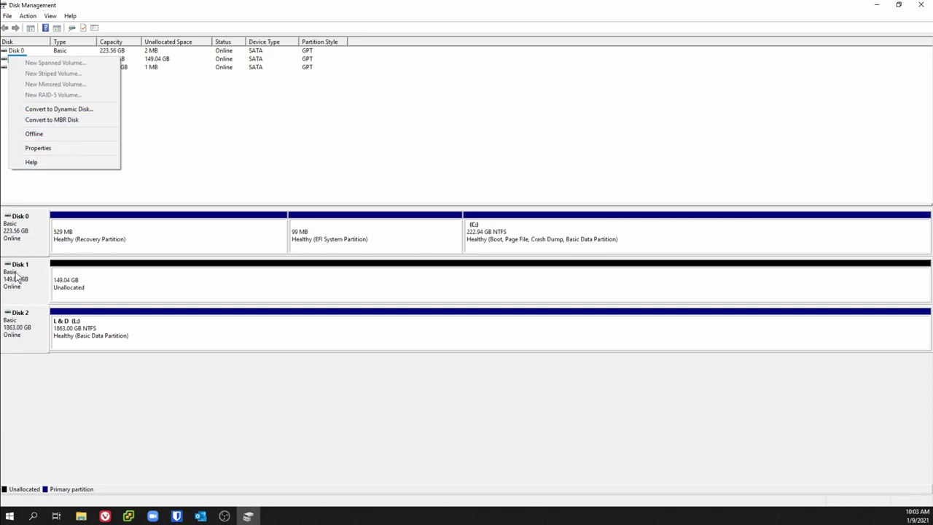
{"action": "left_click", "coordinate": [190, 141]}
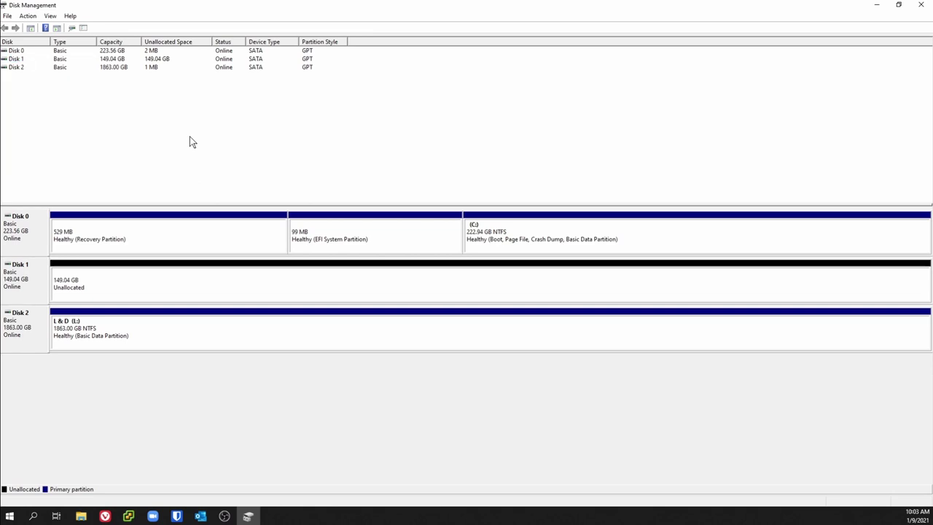
Begin a new simple volume in Disk 1's unallocated space, sized 75000 MB and assigned drive letter D.
{"action": "left_click", "coordinate": [89, 282]}
{"action": "right_click", "coordinate": [148, 287]}
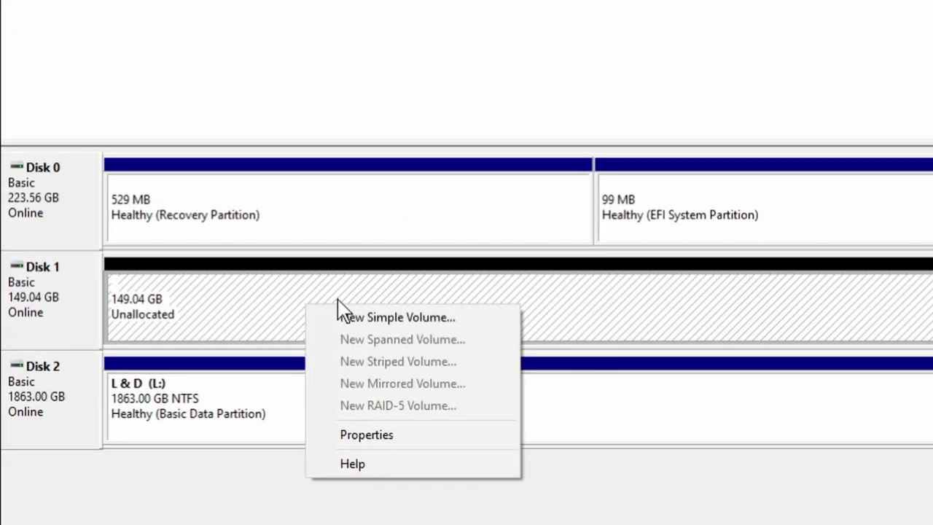
{"action": "left_click", "coordinate": [374, 319]}
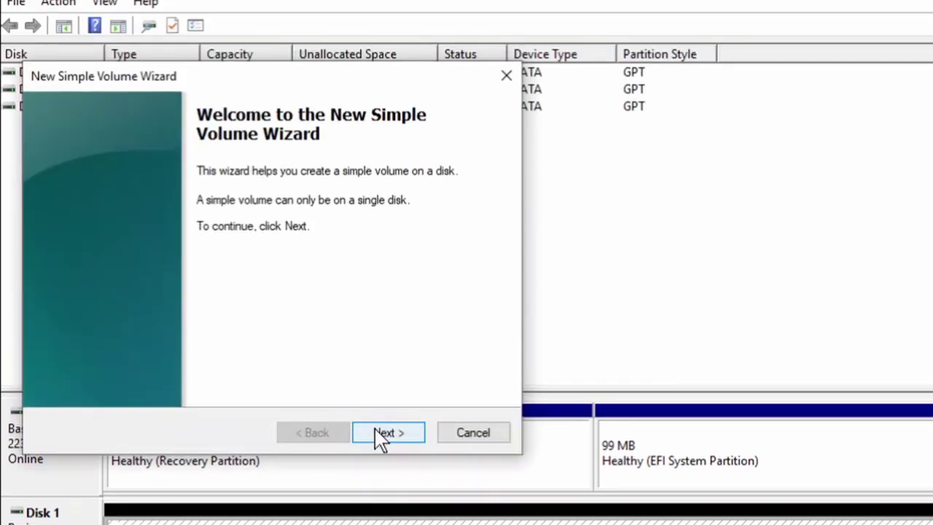
{"action": "left_click", "coordinate": [376, 432]}
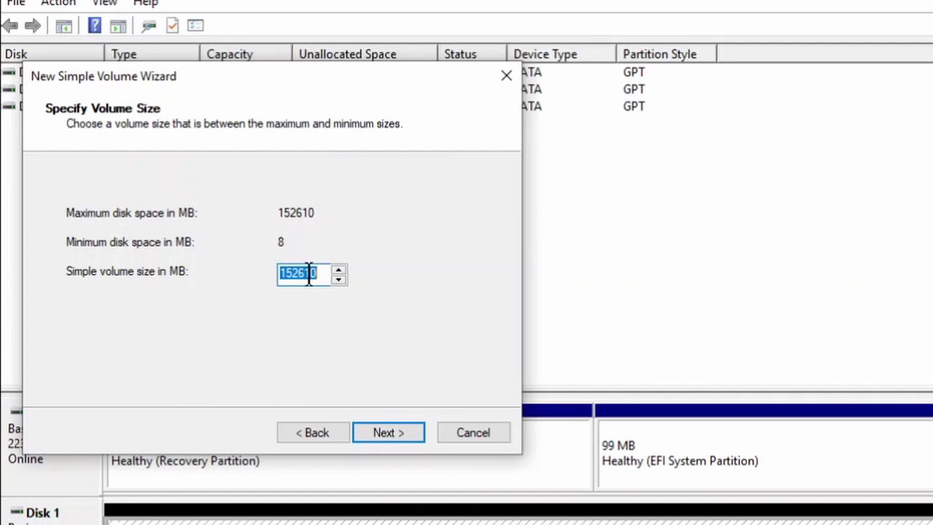
{"action": "type", "text": "75000"}
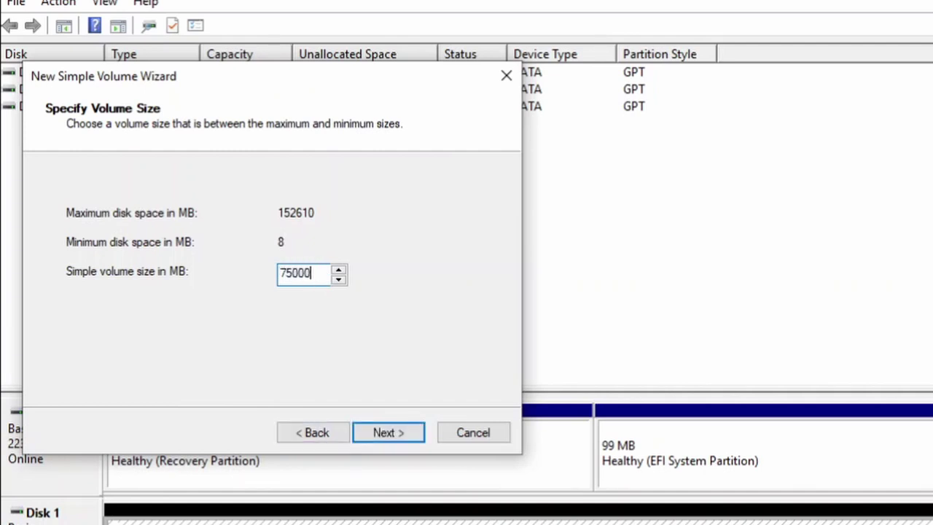
{"action": "left_click", "coordinate": [389, 435]}
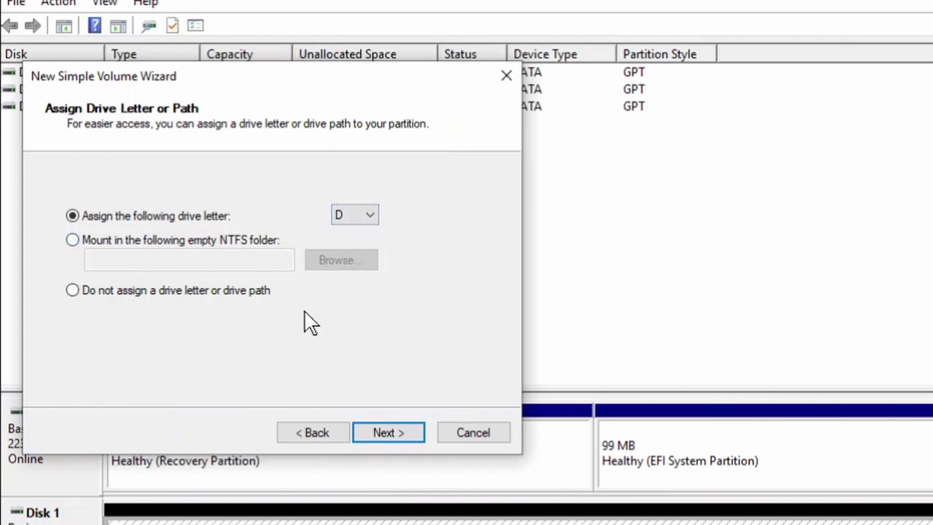
{"action": "left_click", "coordinate": [380, 433]}
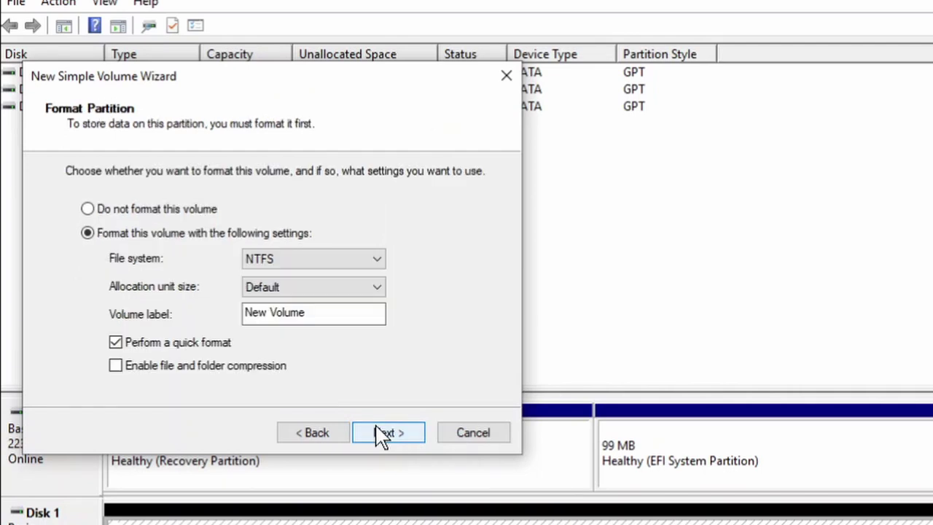
Review the file system choices and set the new volume to quick-format as NTFS, with default allocation unit size and label Test.
{"action": "left_click", "coordinate": [308, 313]}
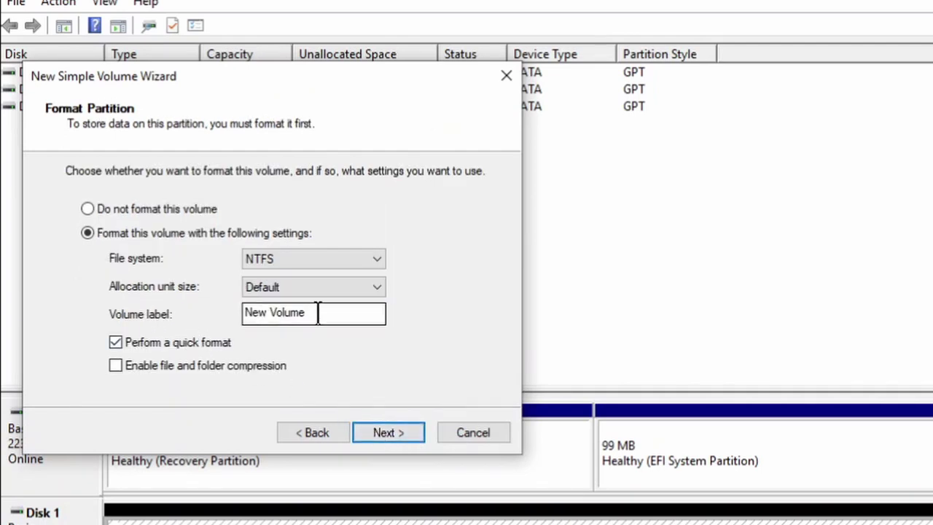
{"action": "left_click_drag", "start_coordinate": [307, 313], "coordinate": [239, 323]}
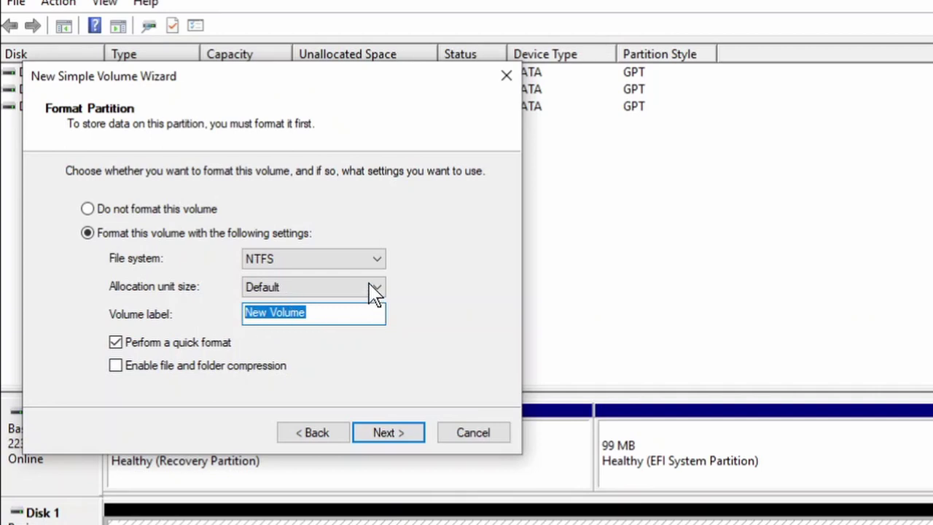
{"action": "left_click", "coordinate": [376, 259]}
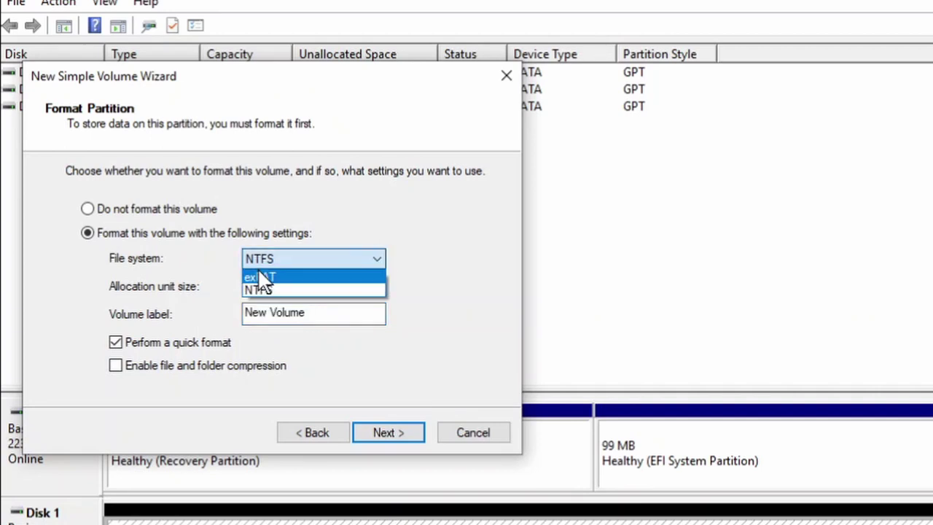
{"action": "left_click", "coordinate": [376, 260]}
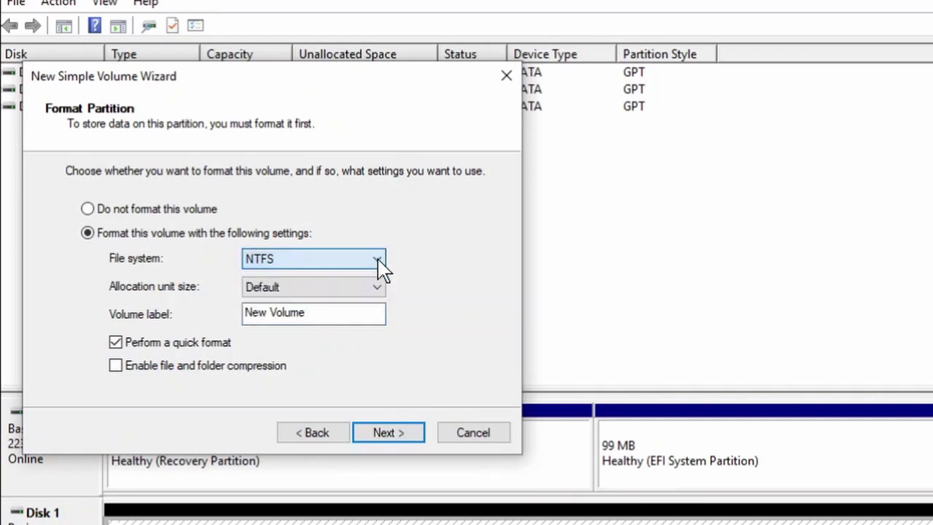
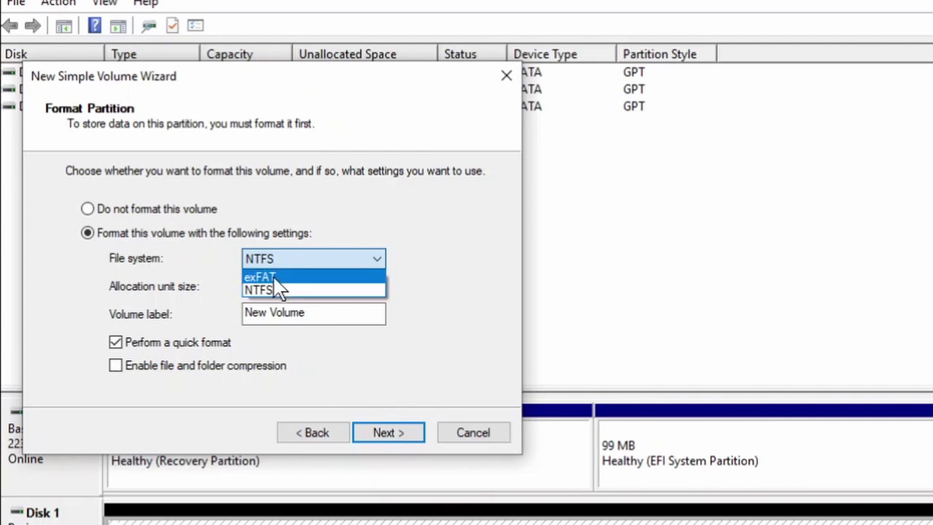
{"action": "left_click", "coordinate": [345, 321]}
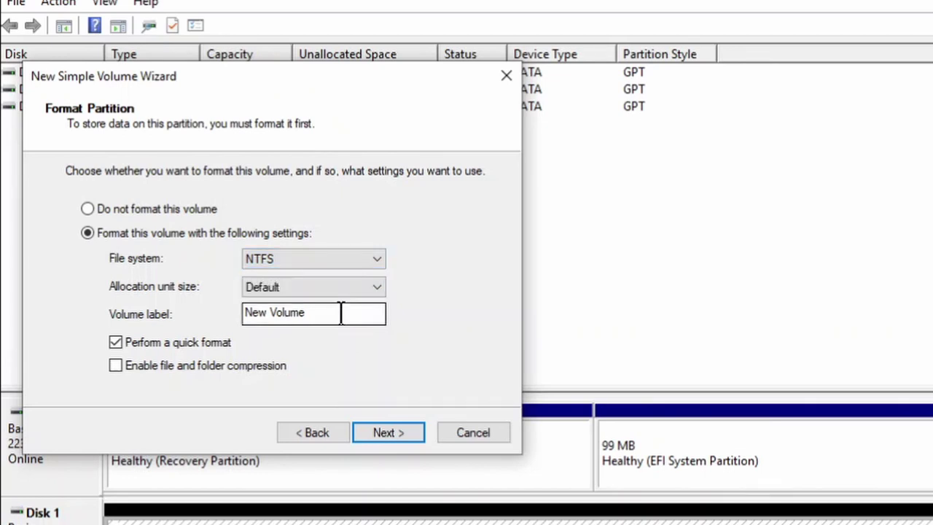
{"action": "left_click", "coordinate": [375, 291]}
{"action": "key", "text": "Tab"}
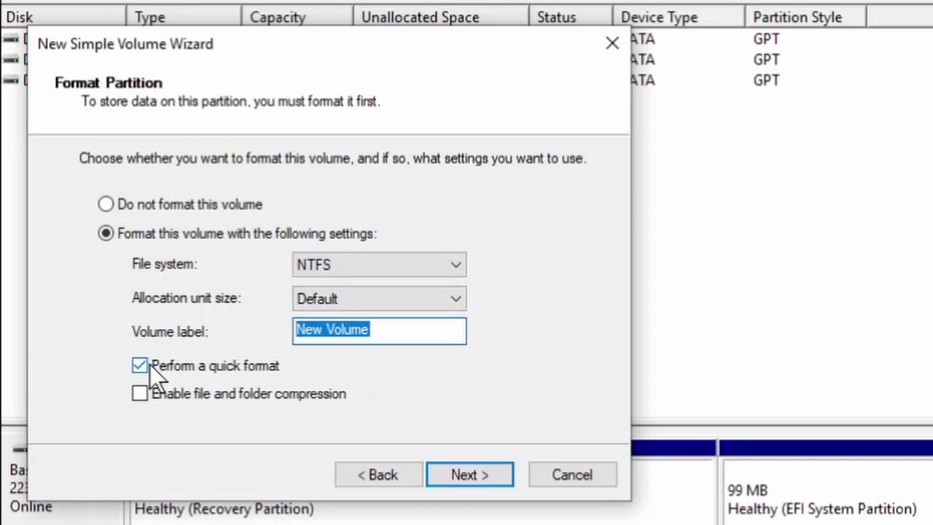
{"action": "type", "text": "Test"}
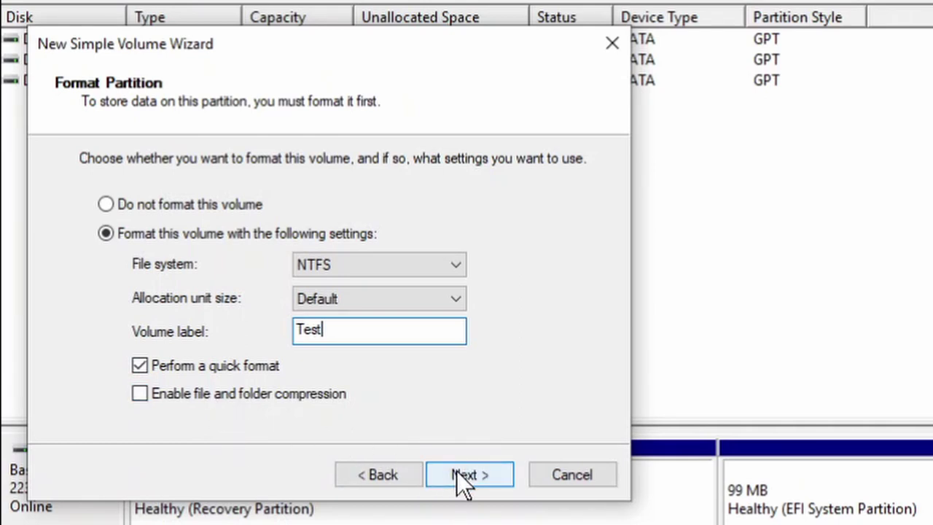
{"action": "left_click", "coordinate": [478, 476]}
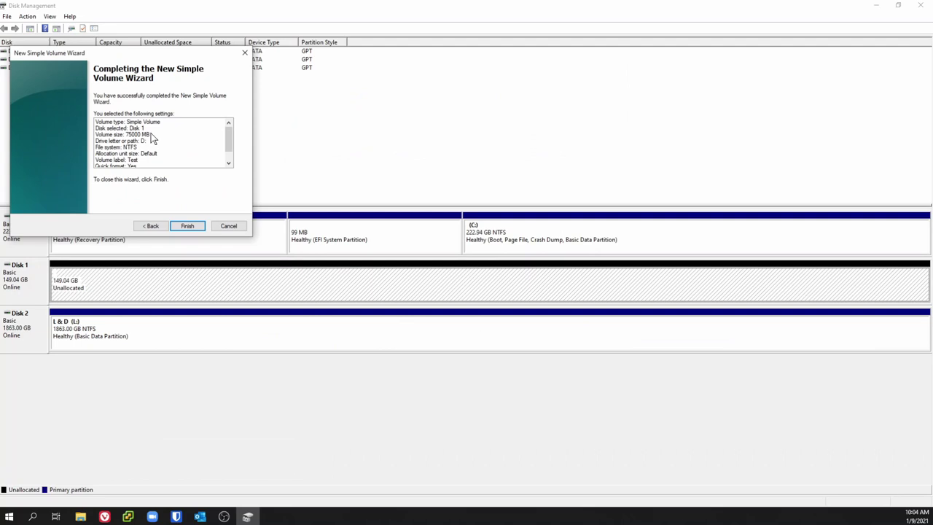
Check the new volume's summary, recheck its earlier settings, and finish creating the Test volume on Disk 1.
{"action": "scroll", "coordinate": [153, 136], "scroll_direction": "down", "scroll_amount": 1}
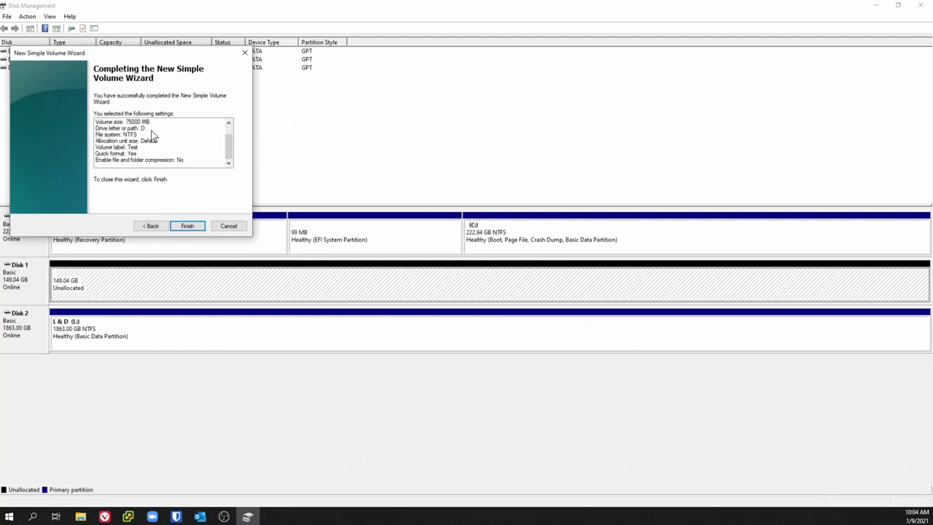
{"action": "scroll", "coordinate": [153, 136], "scroll_direction": "up", "scroll_amount": 1}
{"action": "scroll", "coordinate": [153, 136], "scroll_direction": "down", "scroll_amount": 1}
{"action": "left_click", "coordinate": [151, 226]}
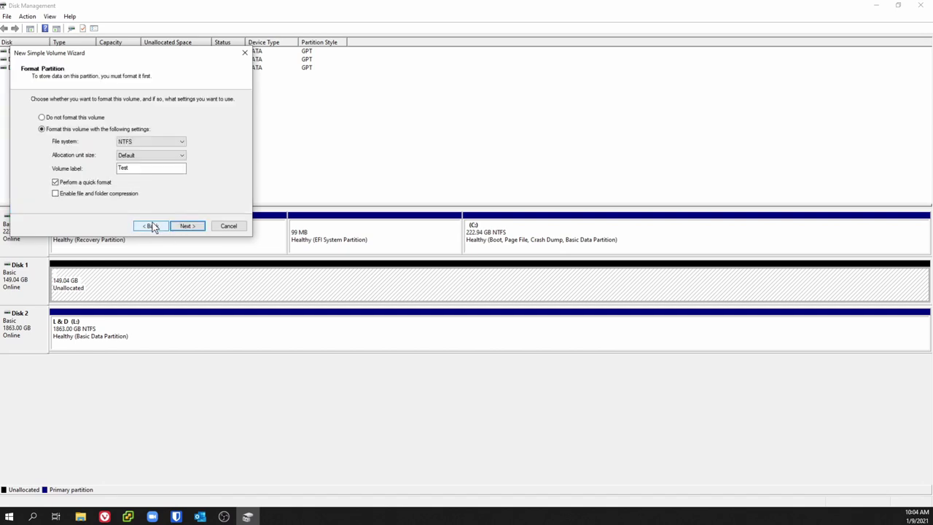
{"action": "left_click", "coordinate": [151, 226]}
{"action": "left_click", "coordinate": [187, 228]}
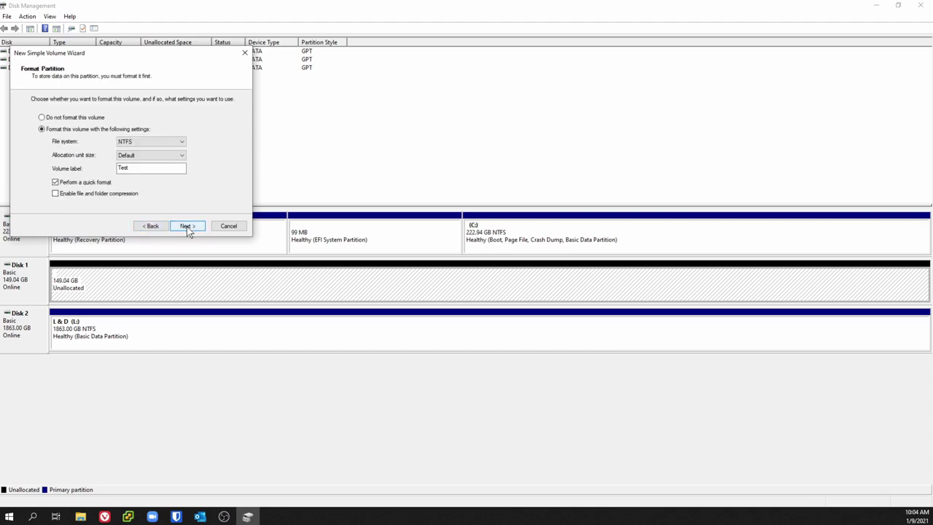
{"action": "left_click", "coordinate": [187, 226]}
{"action": "left_click", "coordinate": [188, 227]}
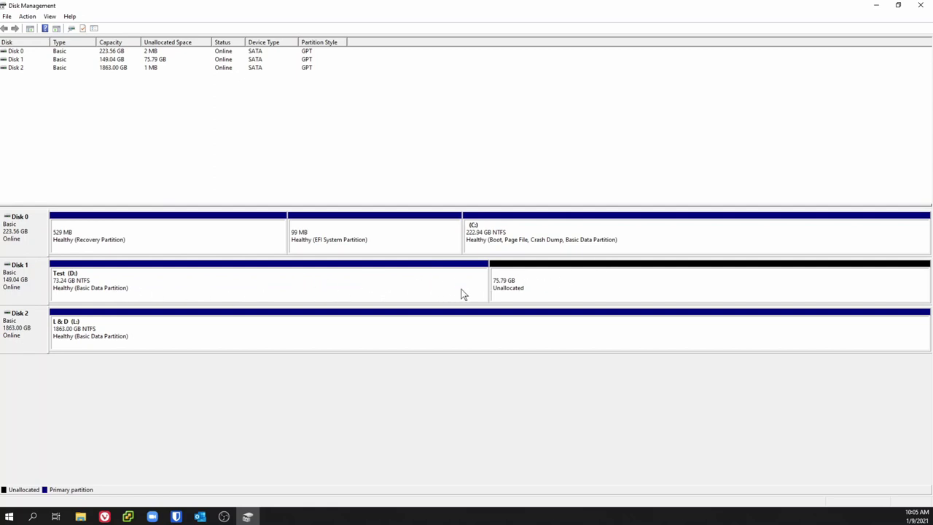
Take Disk 1 offline and bring it back online.
{"action": "left_click", "coordinate": [614, 291]}
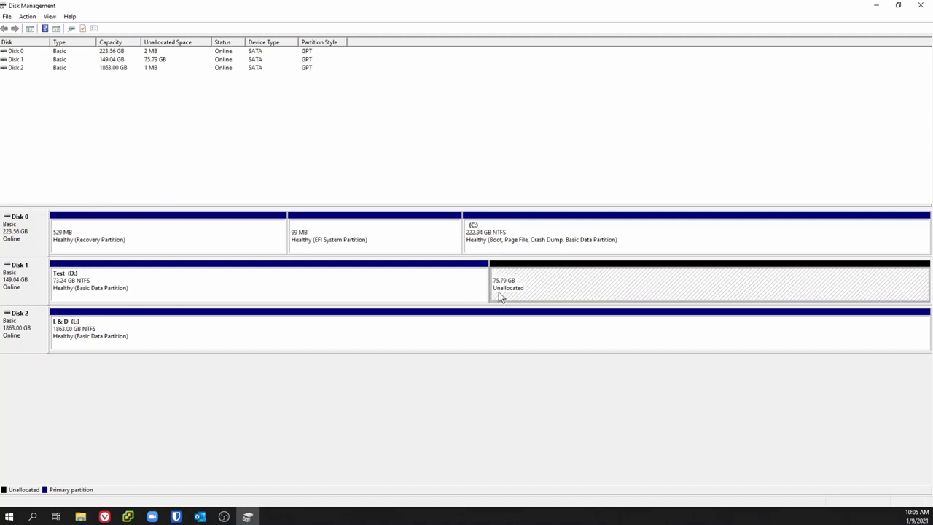
{"action": "left_click", "coordinate": [140, 282]}
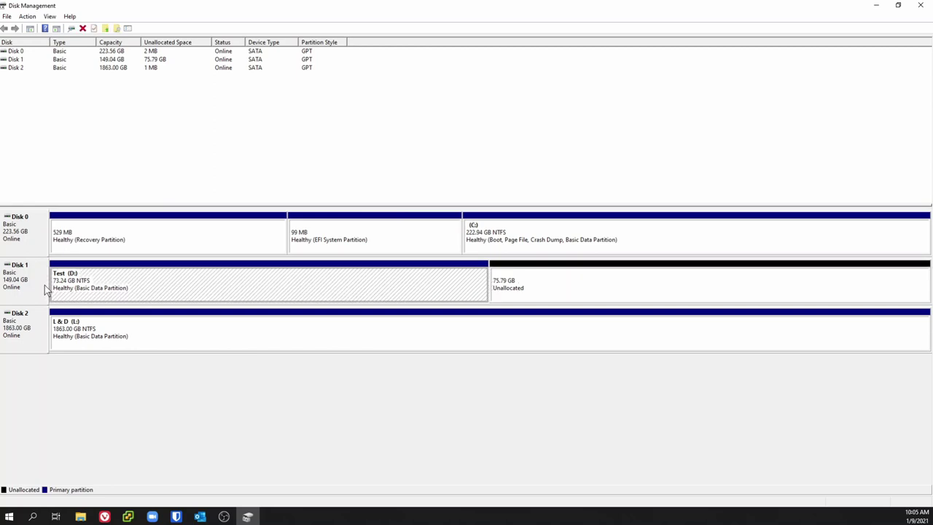
{"action": "right_click", "coordinate": [5, 284]}
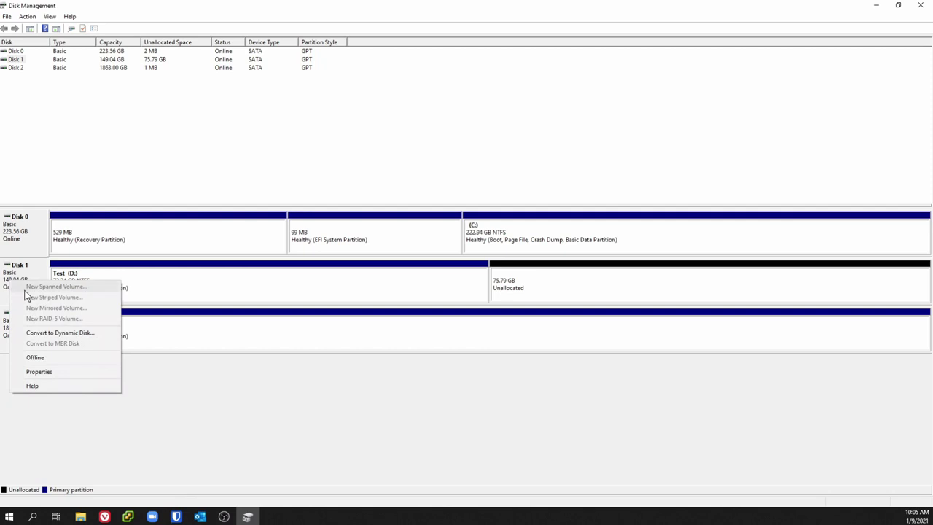
{"action": "left_click", "coordinate": [40, 360]}
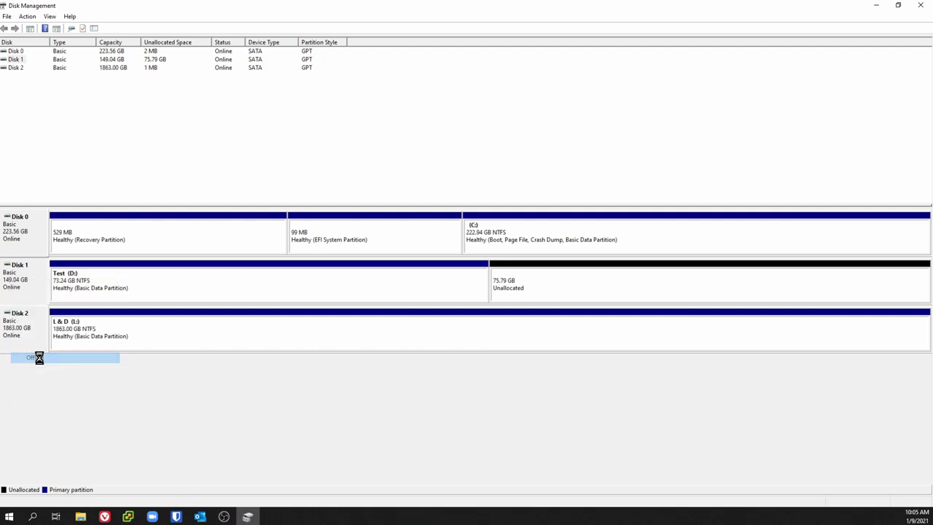
{"action": "mouse_move", "coordinate": [36, 279]}
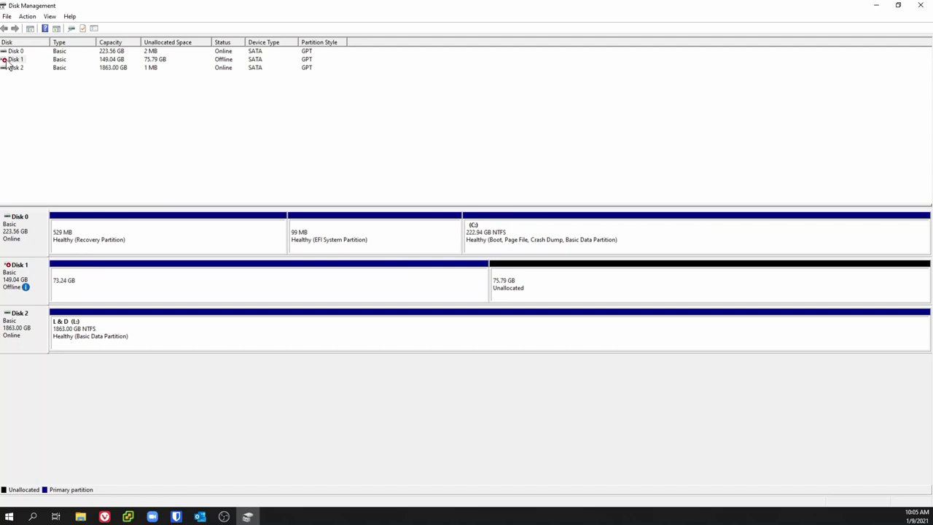
{"action": "right_click", "coordinate": [11, 276]}
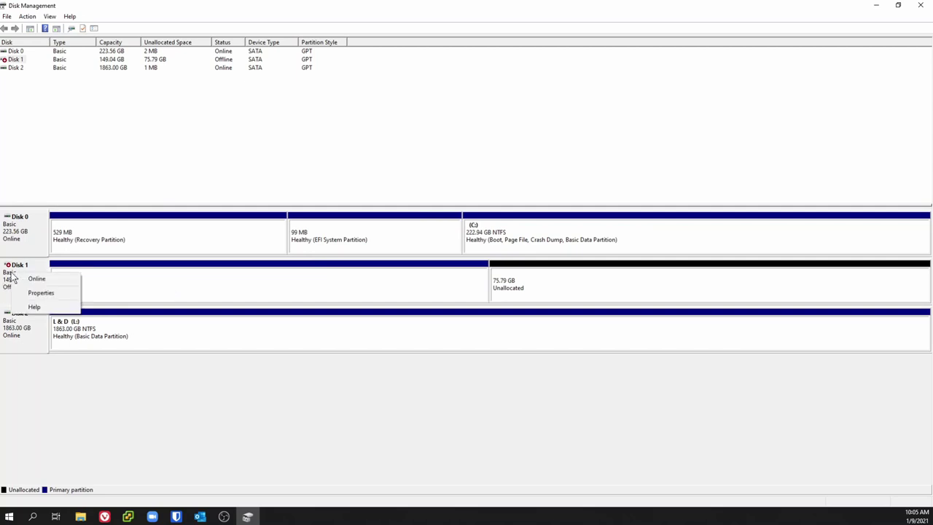
{"action": "left_click", "coordinate": [40, 279]}
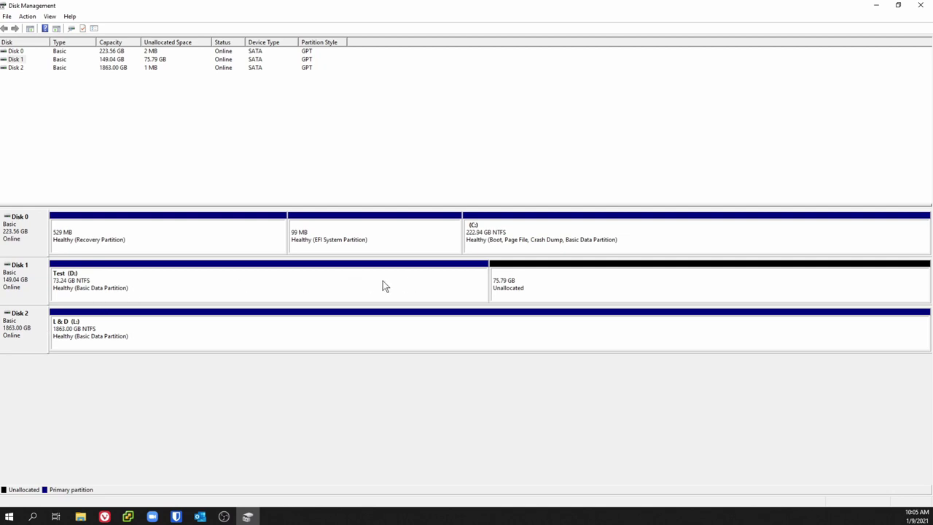
Explore the Test (D:) volume's contents in File Explorer and close the window.
{"action": "right_click", "coordinate": [162, 286]}
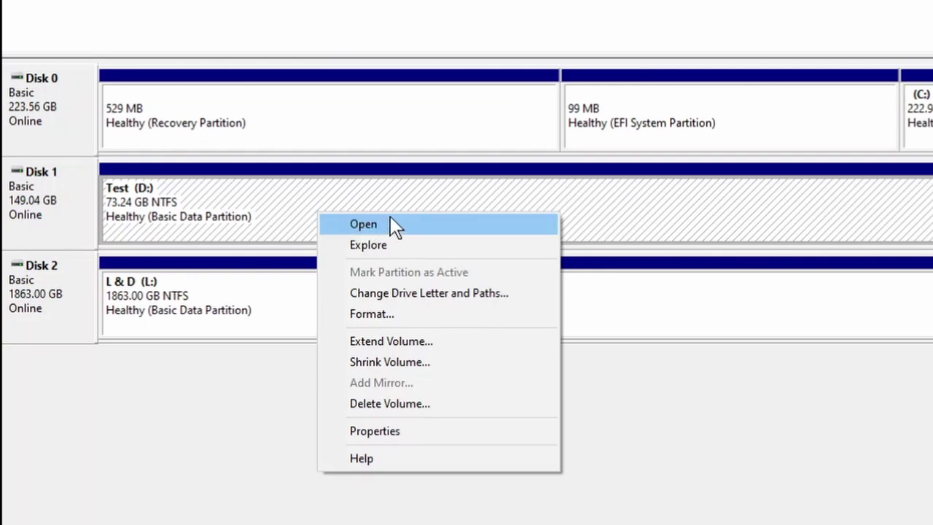
{"action": "left_click", "coordinate": [363, 244]}
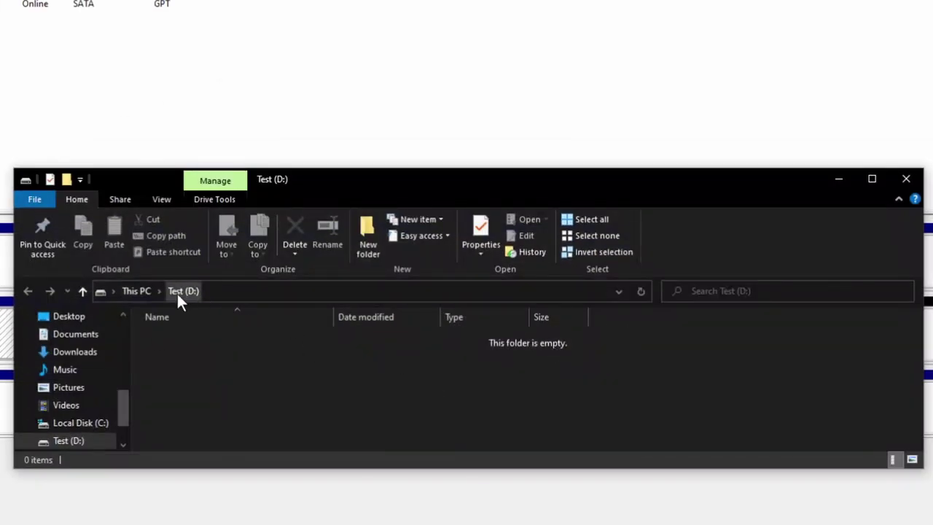
{"action": "left_click", "coordinate": [905, 183]}
Change the Test volume's drive letter to M, accepting the effect on programs that rely on drive letters.
{"action": "right_click", "coordinate": [0, 331]}
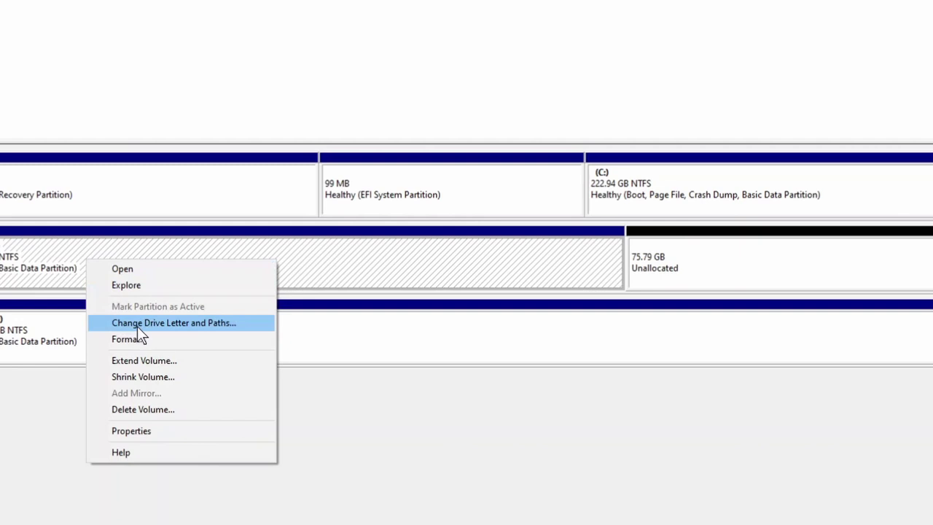
{"action": "left_click", "coordinate": [143, 323]}
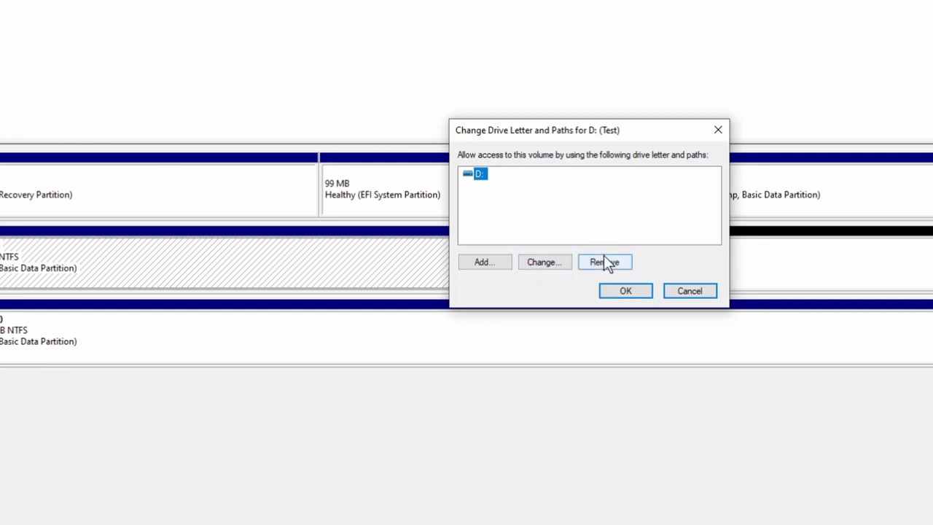
{"action": "left_click", "coordinate": [542, 263]}
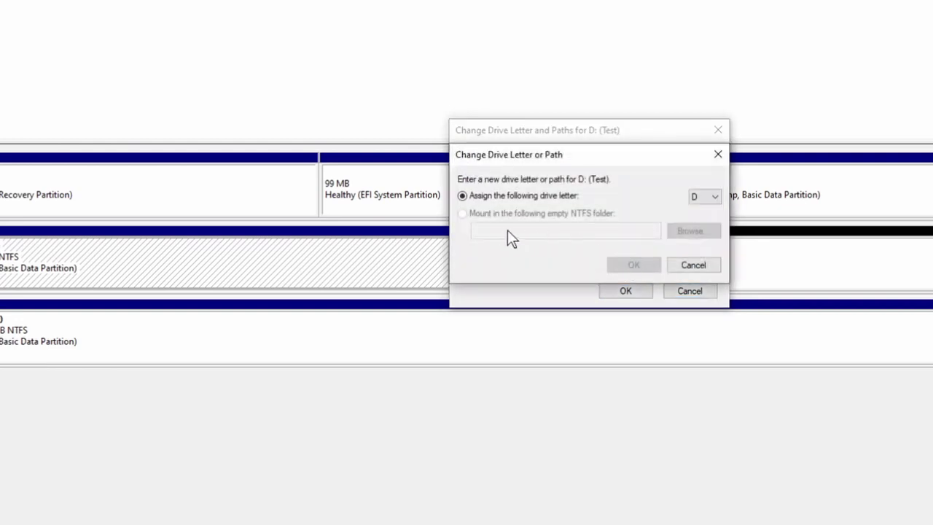
{"action": "left_click", "coordinate": [713, 197]}
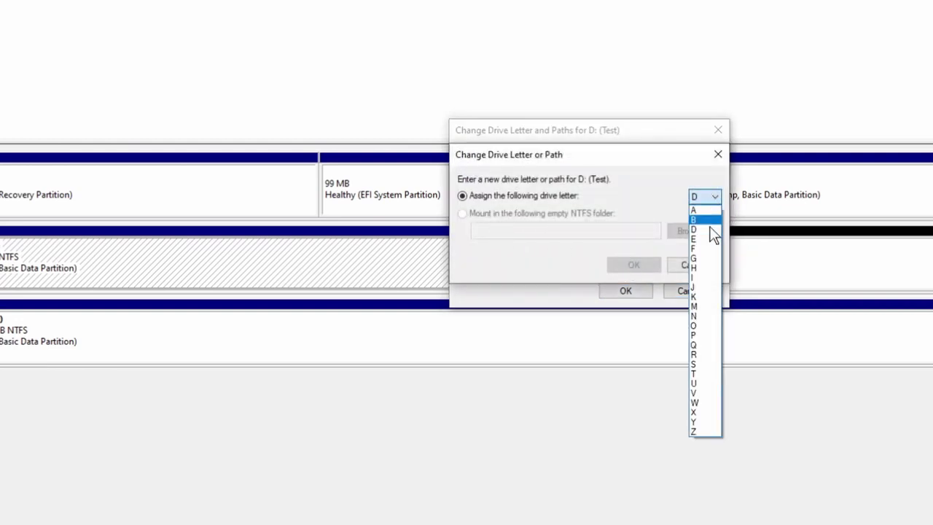
{"action": "left_click", "coordinate": [700, 303]}
{"action": "left_click", "coordinate": [633, 265]}
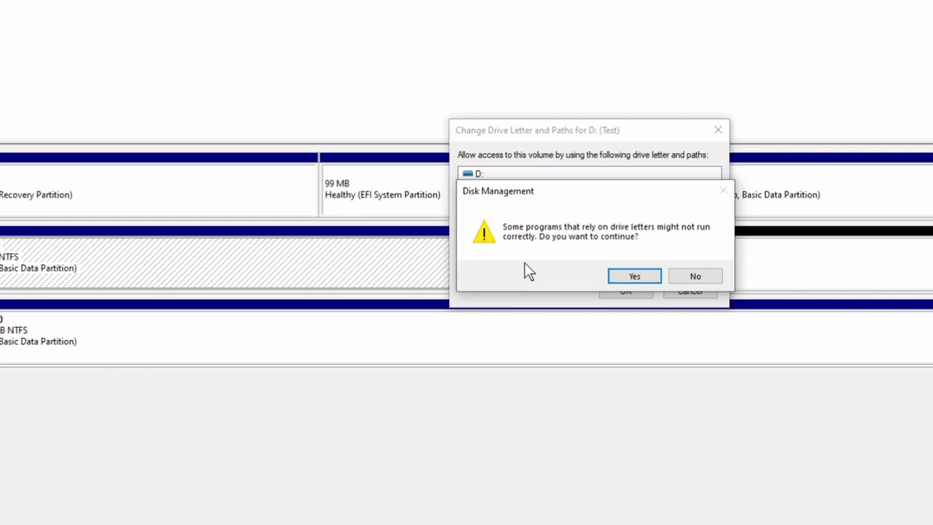
{"action": "left_click", "coordinate": [621, 272]}
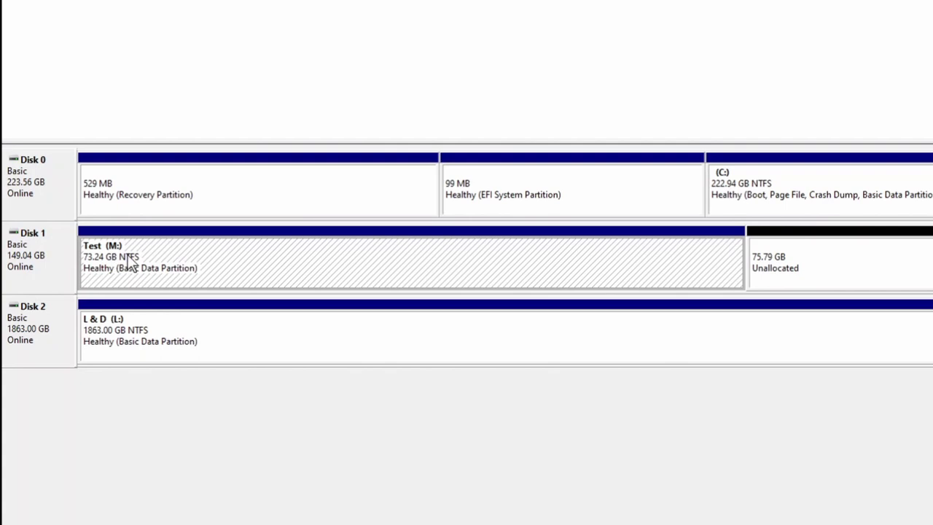
Reassign drive letter D to the Test volume on Disk 1 and accept the change.
{"action": "right_click", "coordinate": [350, 277]}
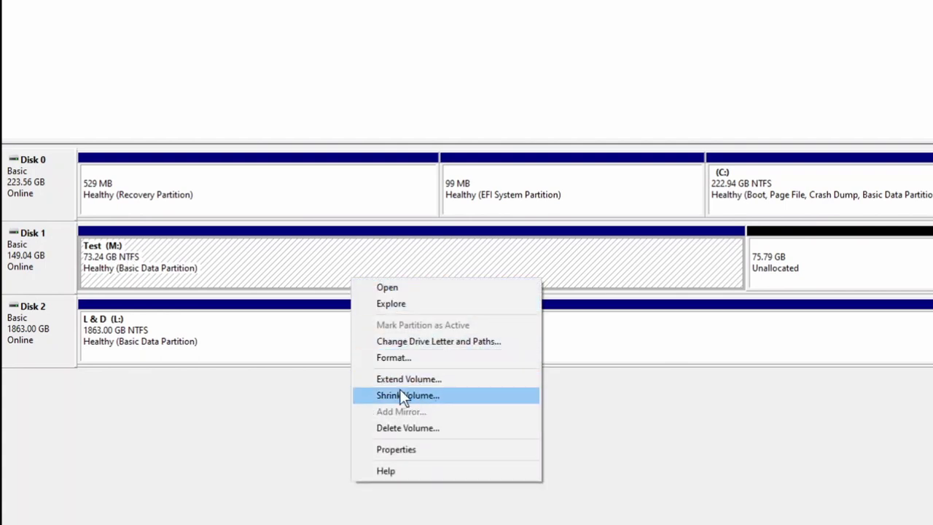
{"action": "left_click", "coordinate": [419, 341]}
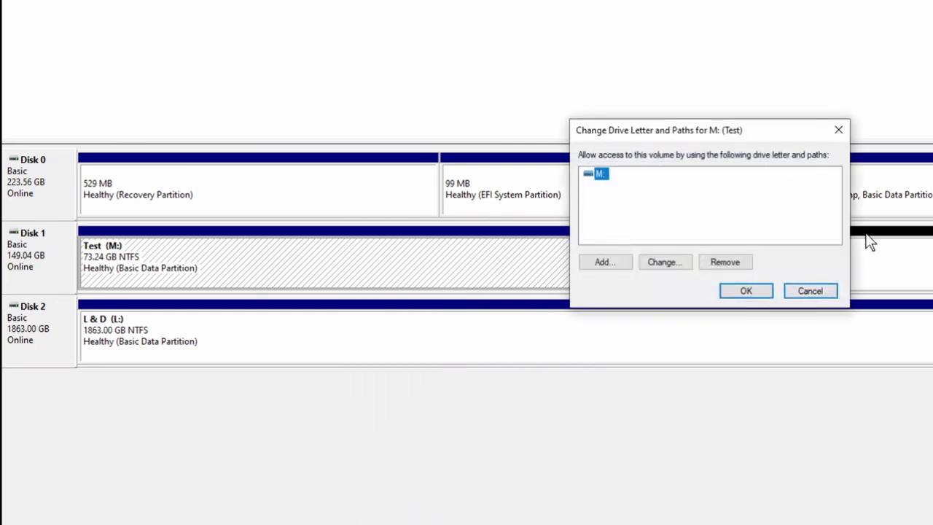
{"action": "left_click", "coordinate": [653, 264]}
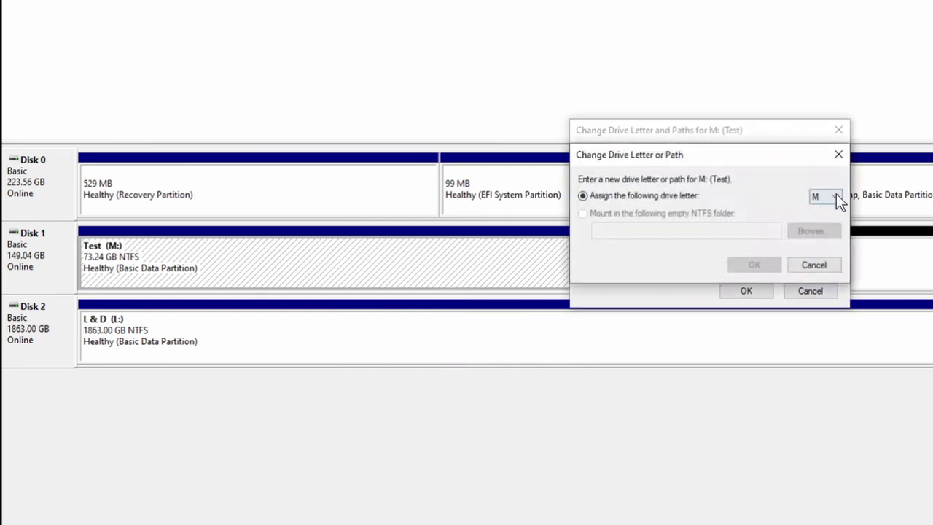
{"action": "left_click", "coordinate": [836, 194]}
{"action": "left_click", "coordinate": [815, 234]}
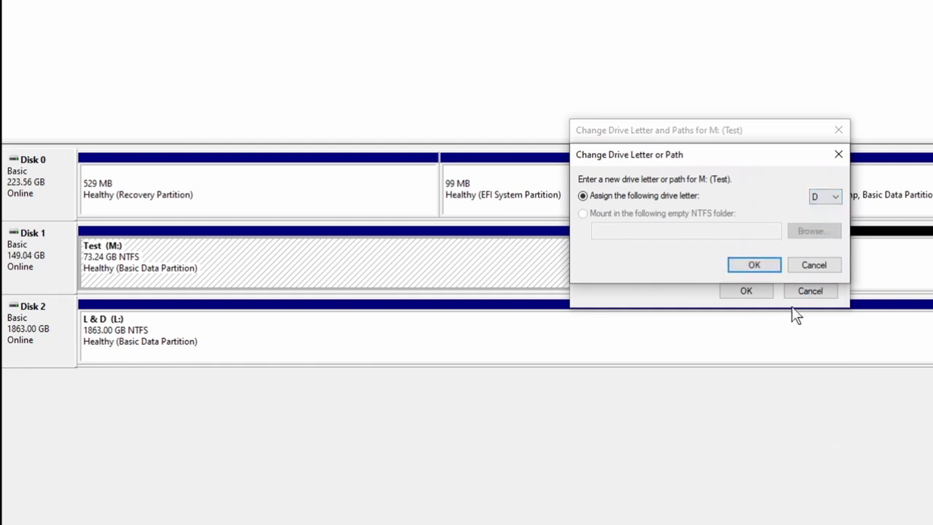
{"action": "left_click", "coordinate": [755, 271]}
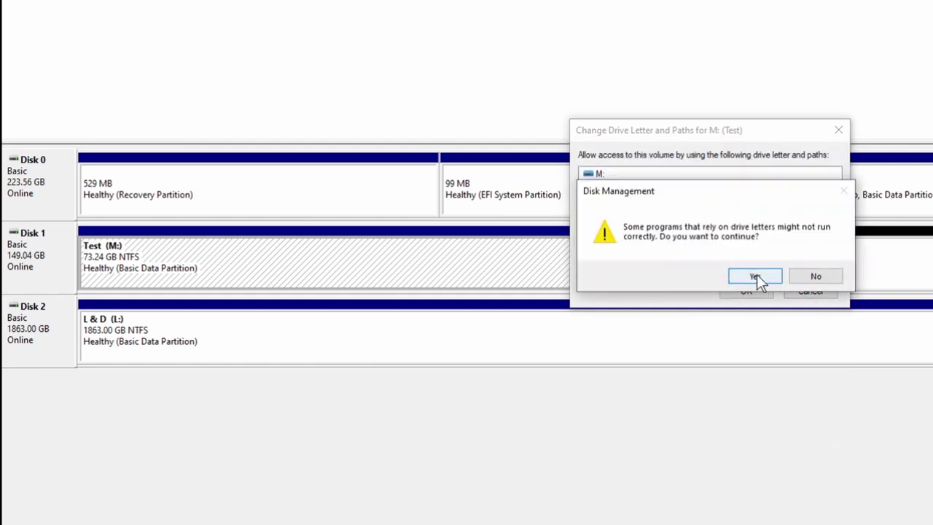
{"action": "left_click", "coordinate": [755, 276]}
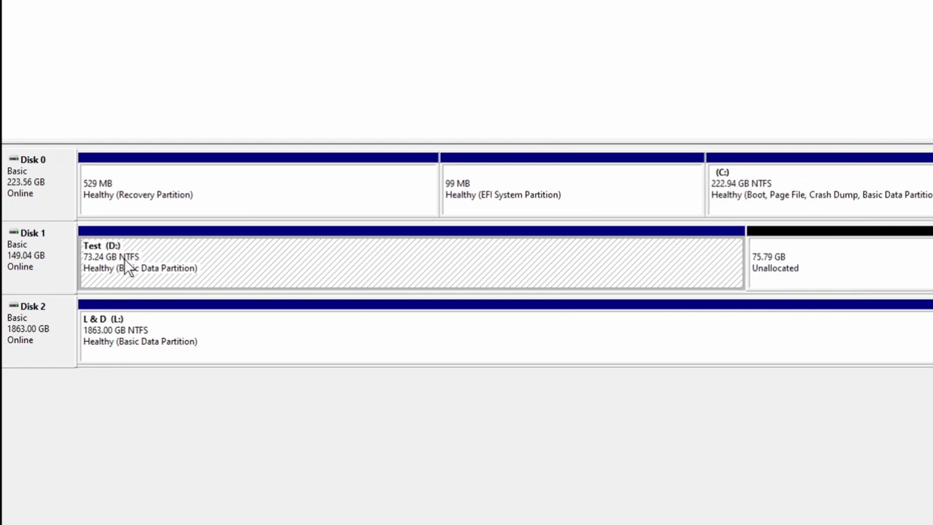
Quick-format the Test (D:) volume as NTFS with the label Fake Test and default allocation unit size, accepting the data erasure.
{"action": "right_click", "coordinate": [390, 270]}
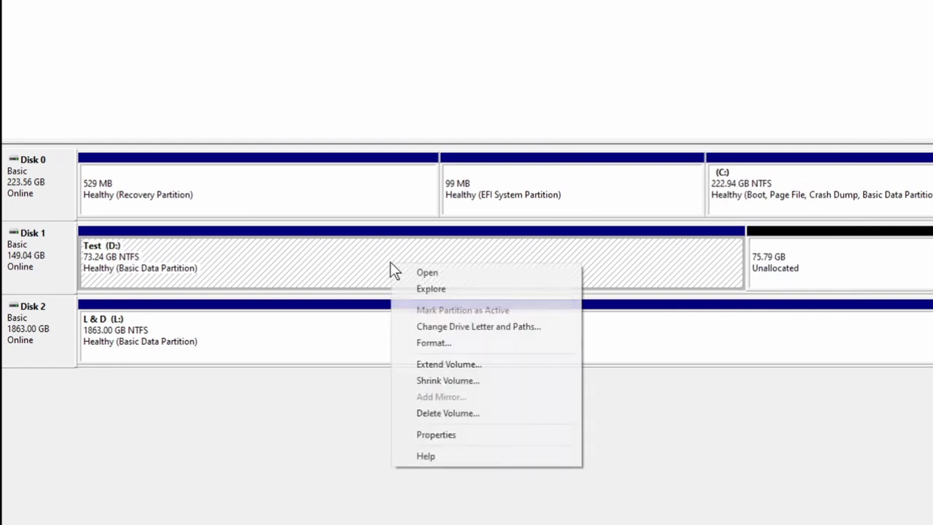
{"action": "left_click", "coordinate": [438, 343]}
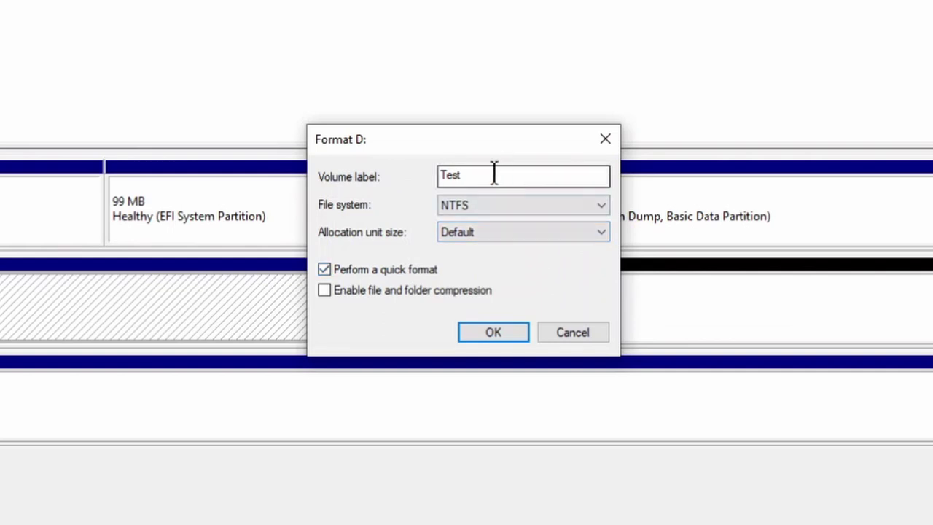
{"action": "left_click_drag", "start_coordinate": [495, 175], "coordinate": [392, 171]}
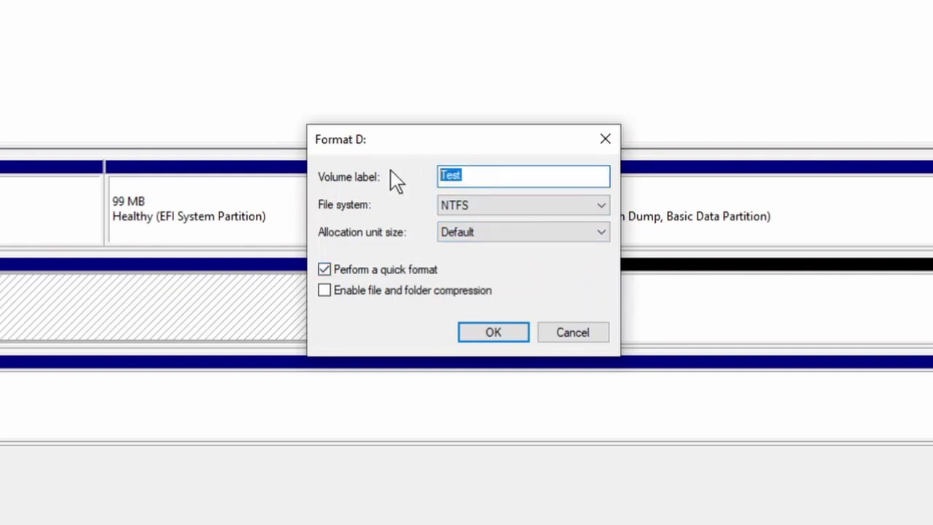
{"action": "type", "text": "Fak"}
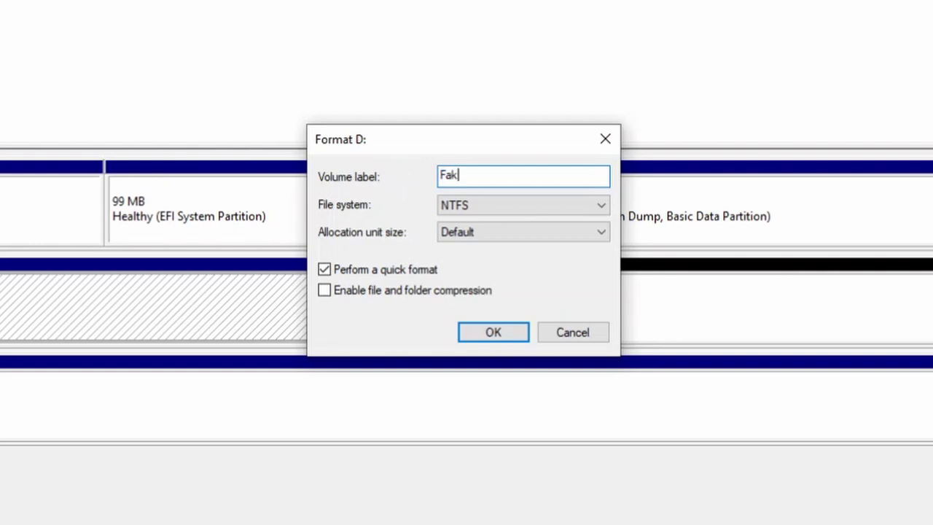
{"action": "type", "text": "e Test"}
{"action": "left_click", "coordinate": [483, 326]}
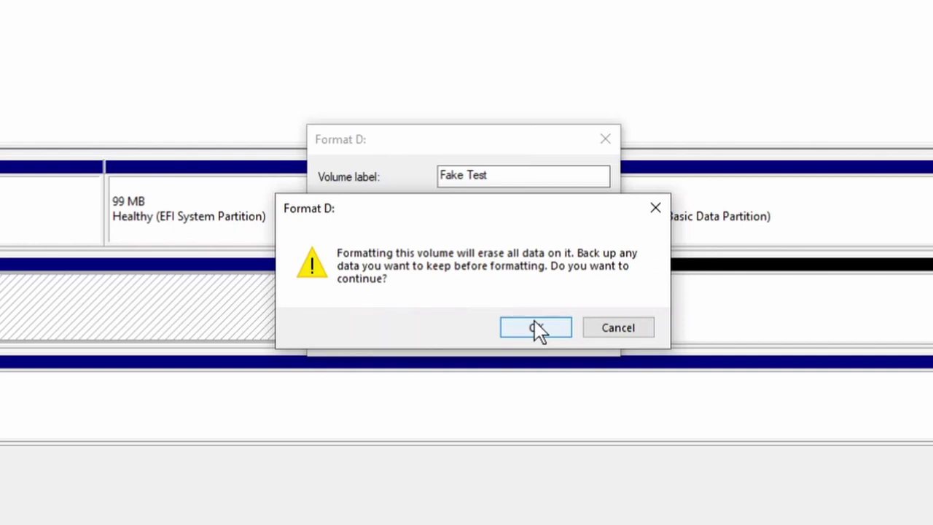
{"action": "left_click", "coordinate": [534, 326]}
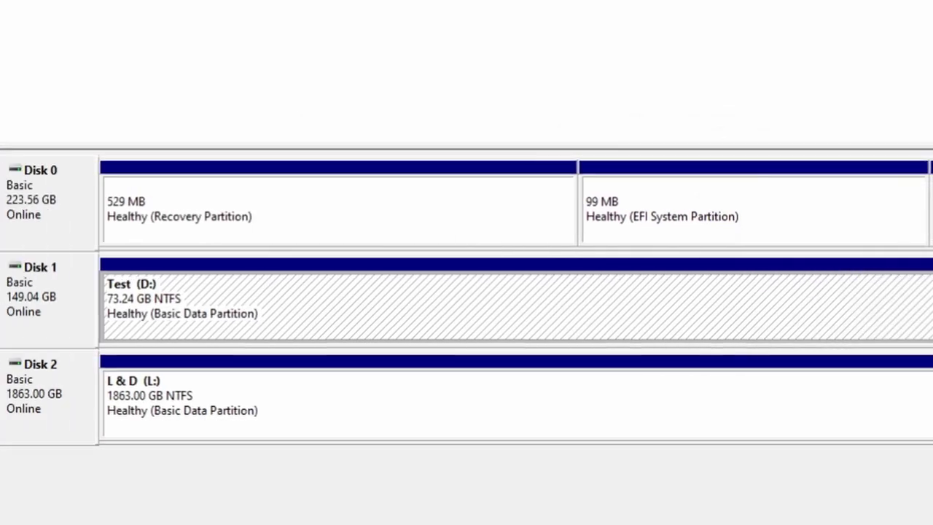
Format the Fake Test (D:) volume again, keeping its label and the quick format option.
{"action": "right_click", "coordinate": [639, 296]}
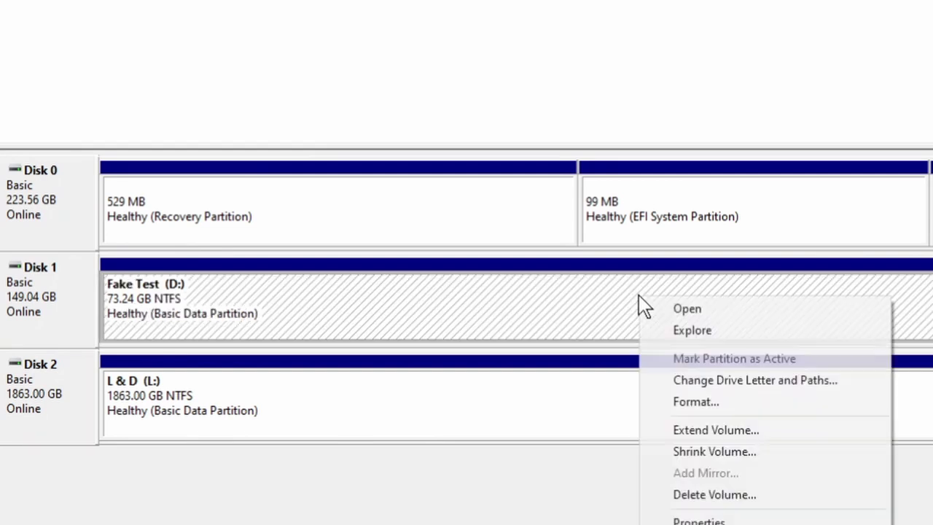
{"action": "left_click", "coordinate": [700, 402]}
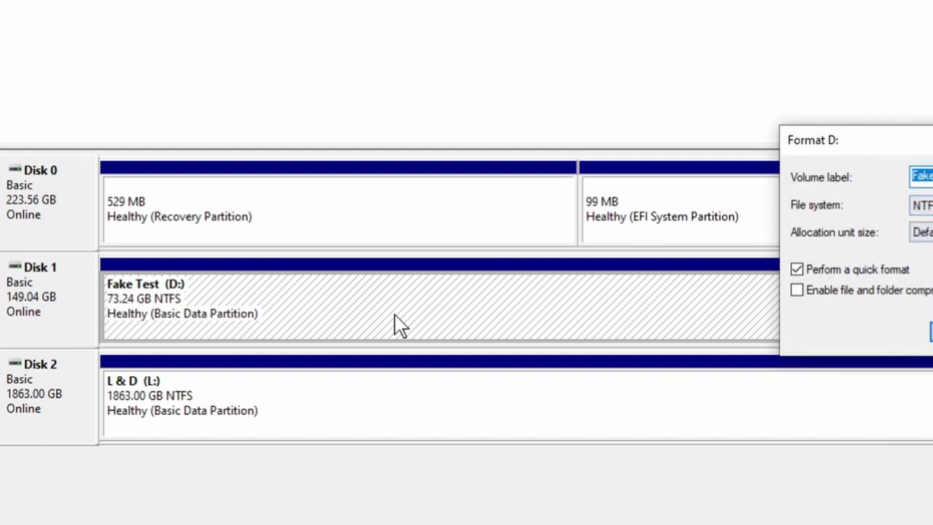
{"action": "key", "text": "Return"}
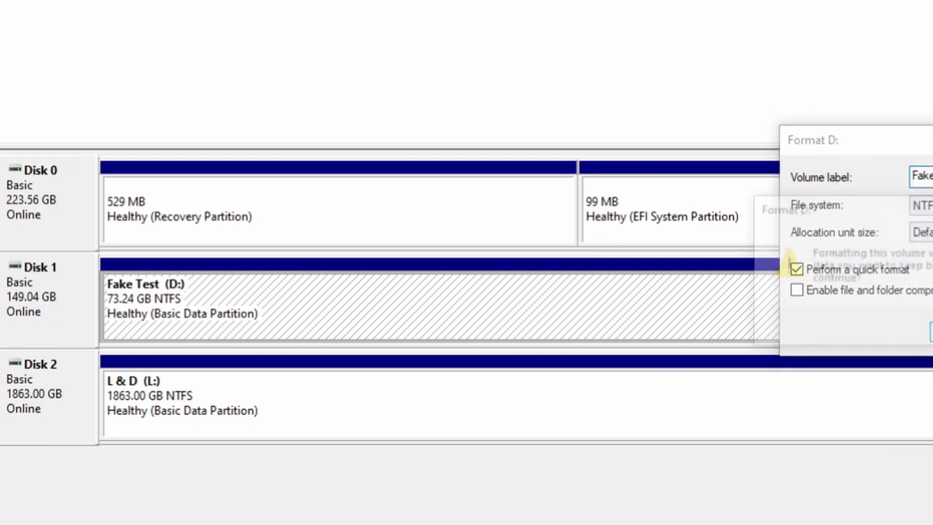
{"action": "key", "text": "Return"}
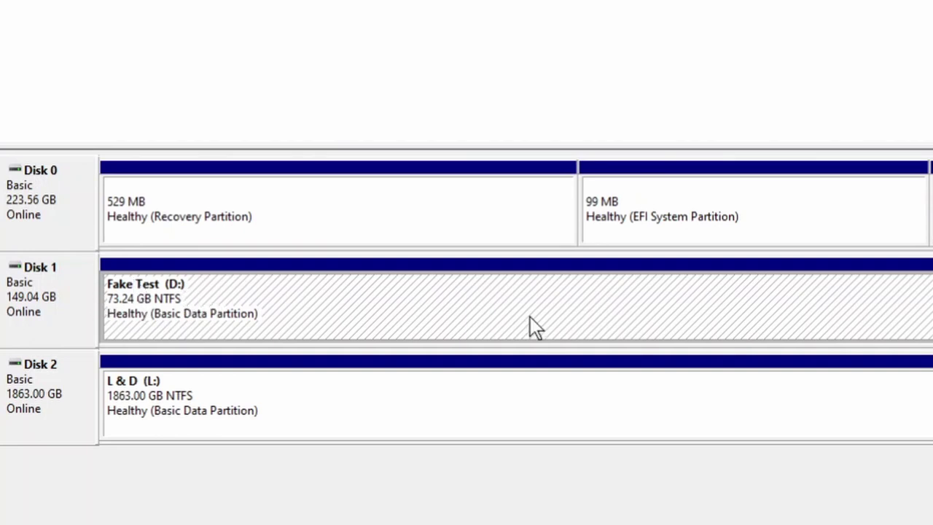
Extend the Fake Test (D:) volume by 30000 MB of Disk 1's unallocated space.
{"action": "right_click", "coordinate": [279, 301]}
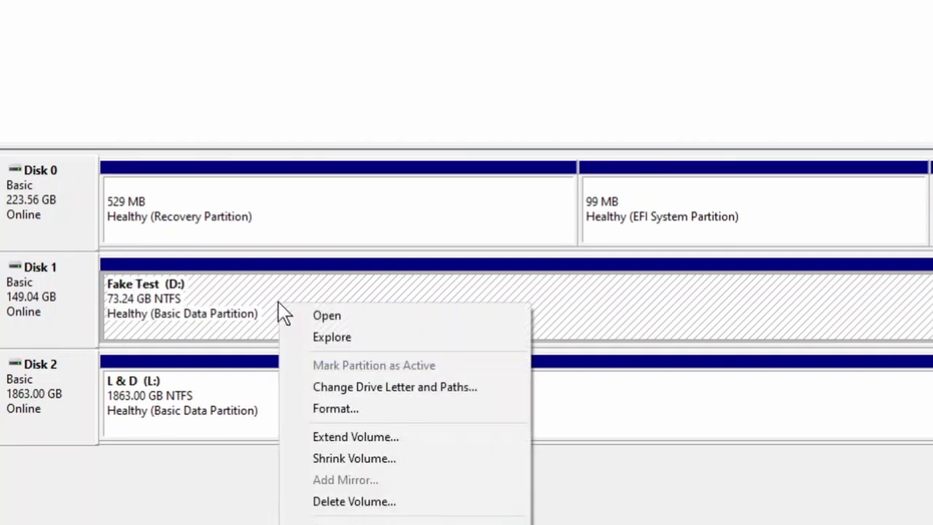
{"action": "left_click", "coordinate": [350, 440]}
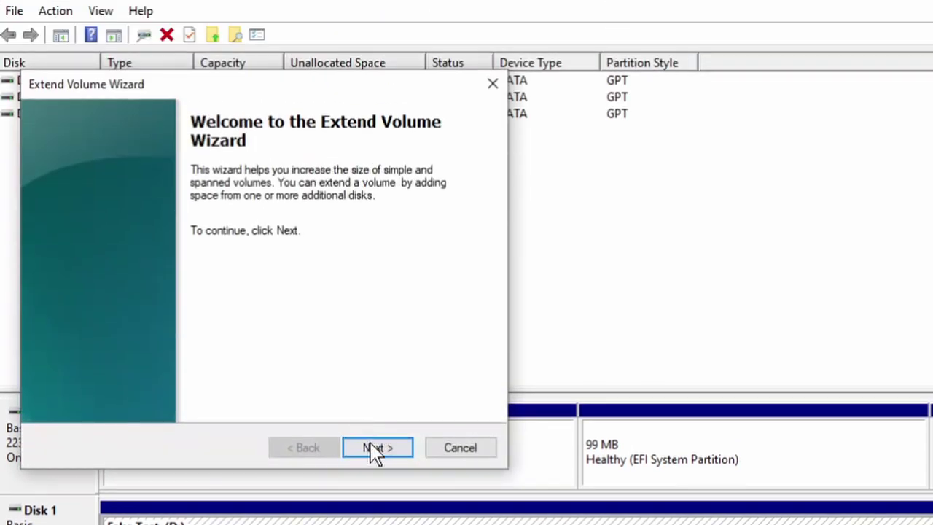
{"action": "left_click", "coordinate": [374, 449]}
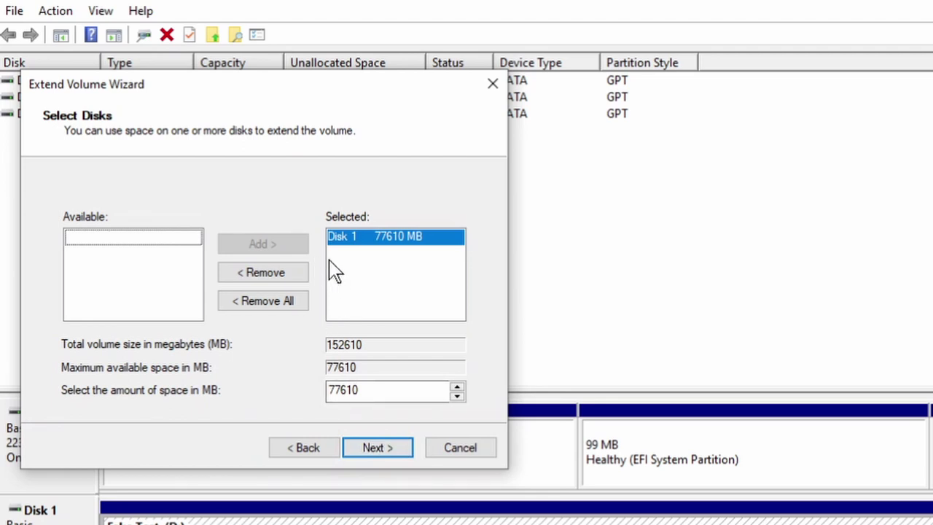
{"action": "left_click", "coordinate": [382, 390]}
{"action": "key", "text": "BackSpace"}
{"action": "key", "text": "BackSpace"}
{"action": "type", "text": "10"}
{"action": "left_click_drag", "start_coordinate": [353, 390], "coordinate": [296, 392]}
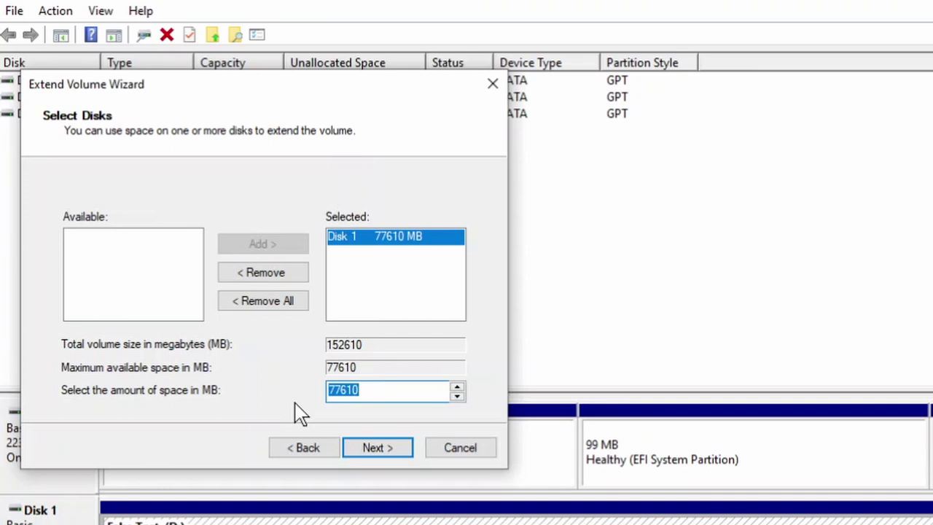
{"action": "type", "text": "30000"}
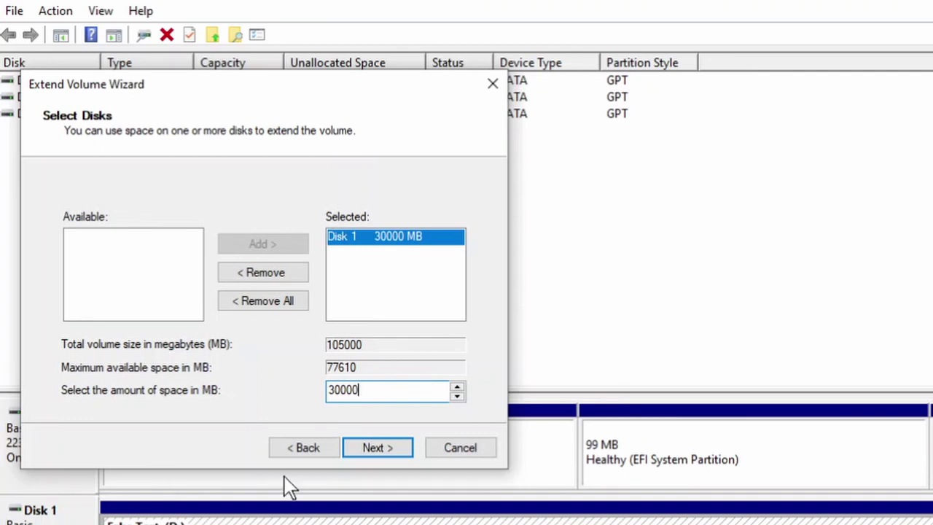
{"action": "left_click", "coordinate": [375, 448]}
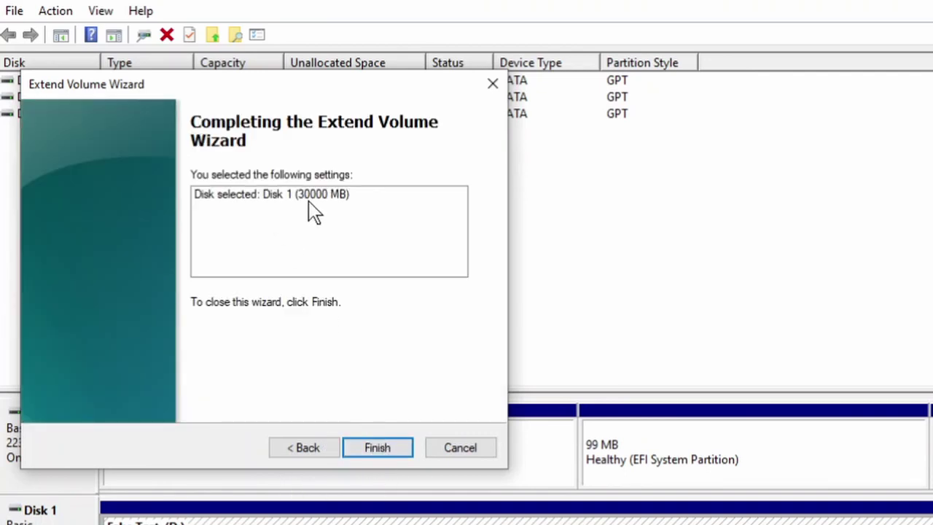
{"action": "left_click", "coordinate": [377, 448]}
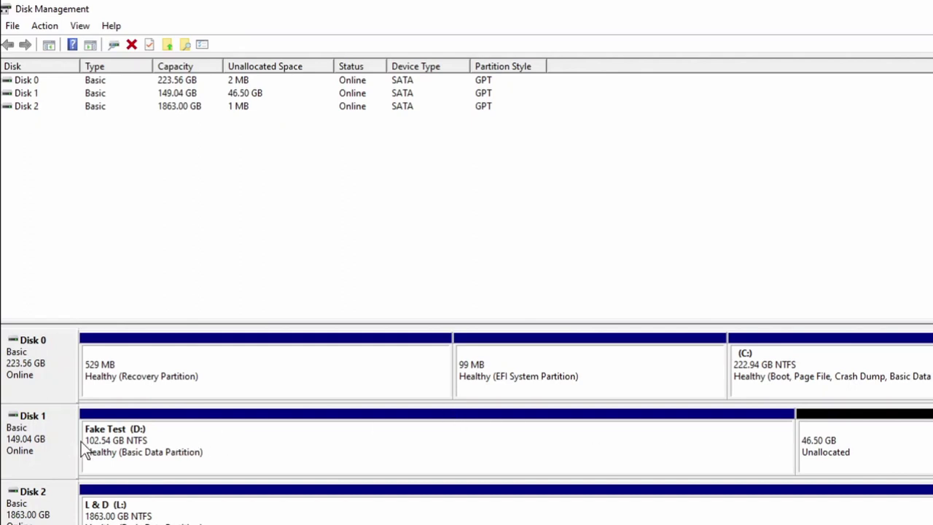
Shrink the Fake Test (D:) volume by 30000 MB.
{"action": "right_click", "coordinate": [247, 440]}
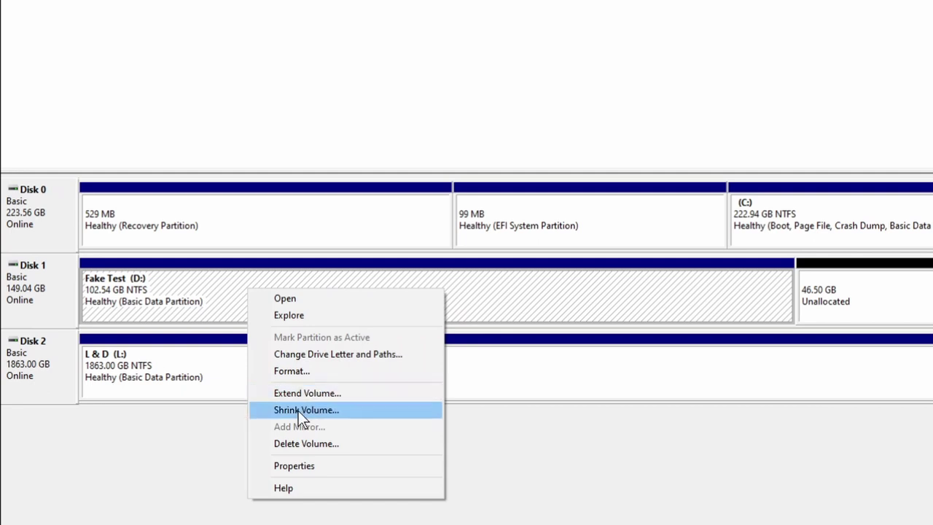
{"action": "left_click", "coordinate": [302, 428]}
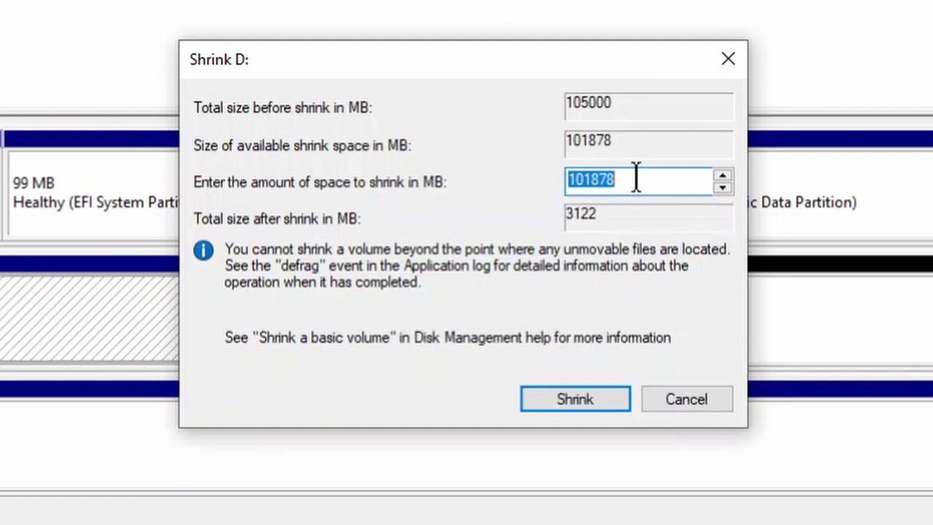
{"action": "type", "text": "30000"}
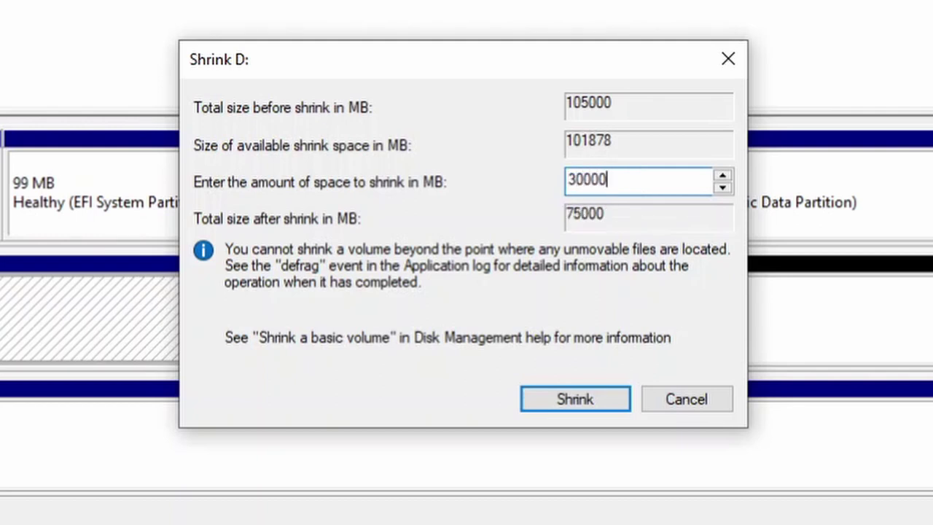
{"action": "left_click", "coordinate": [576, 400]}
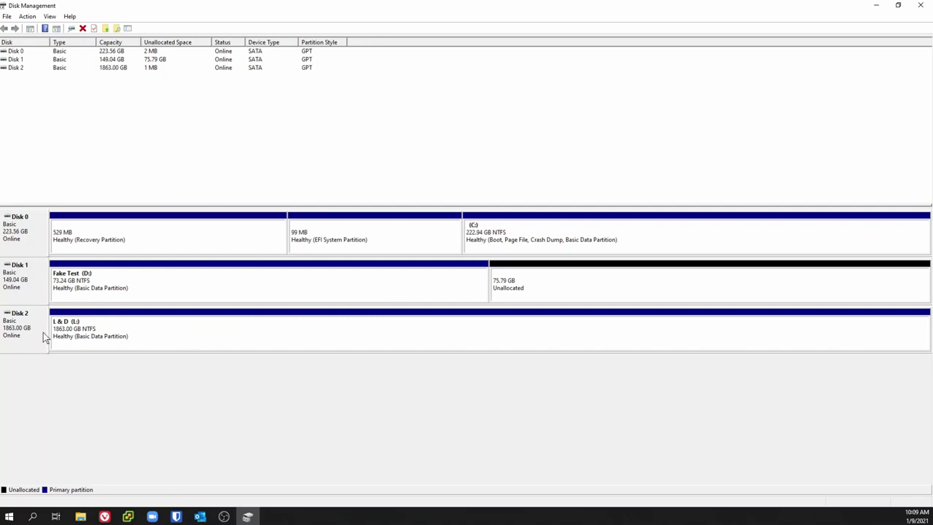
Delete the Fake Test (D:) volume from Disk 1, accepting the loss of its data.
{"action": "right_click", "coordinate": [329, 283]}
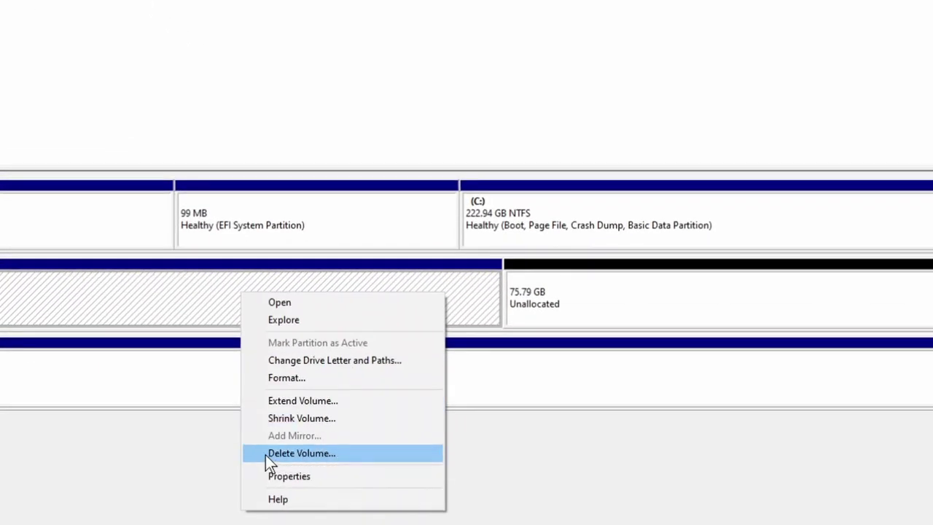
{"action": "left_click", "coordinate": [310, 453]}
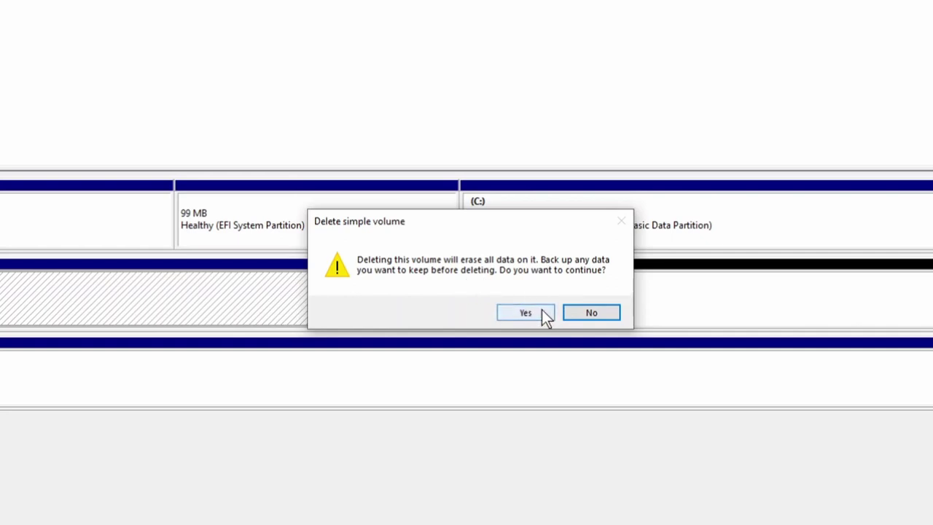
{"action": "left_click", "coordinate": [506, 315]}
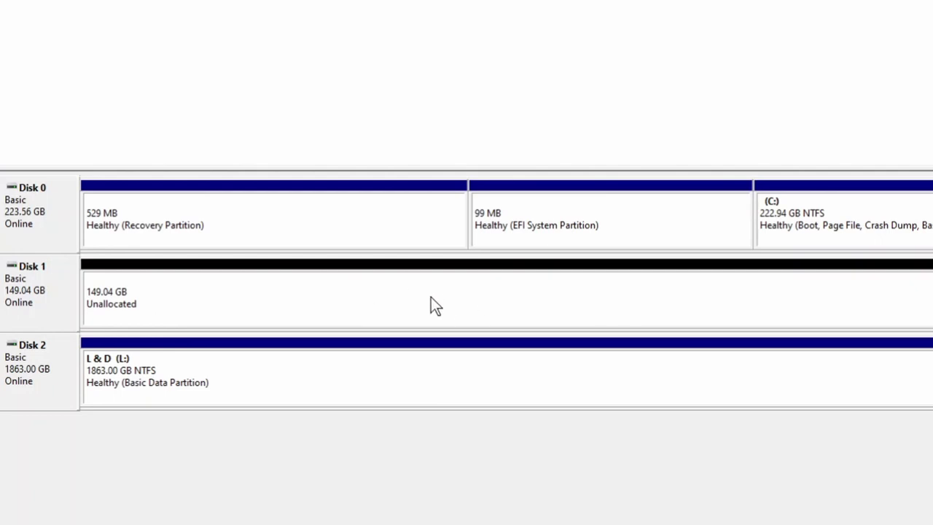
Create a simple volume of 152610 MB on Disk 1's unallocated space, keeping all the wizard's default settings.
{"action": "right_click", "coordinate": [236, 308]}
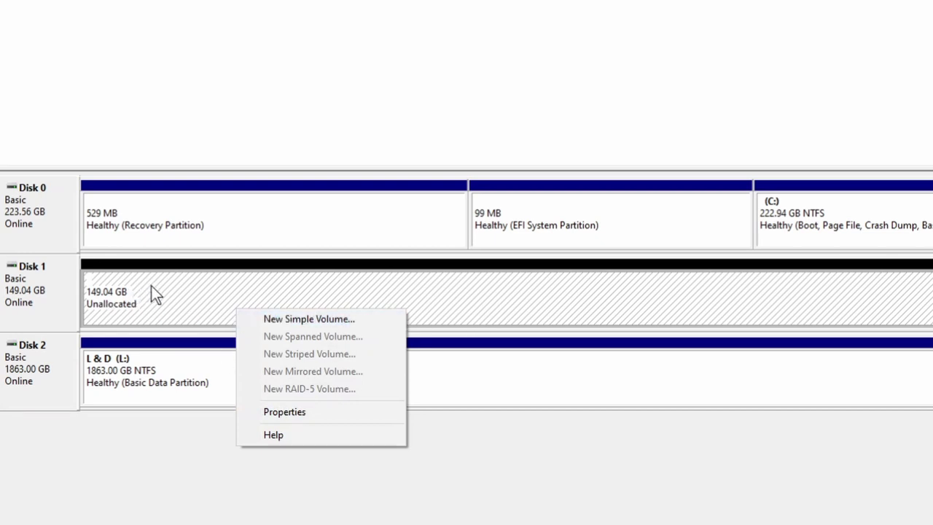
{"action": "left_click", "coordinate": [289, 317]}
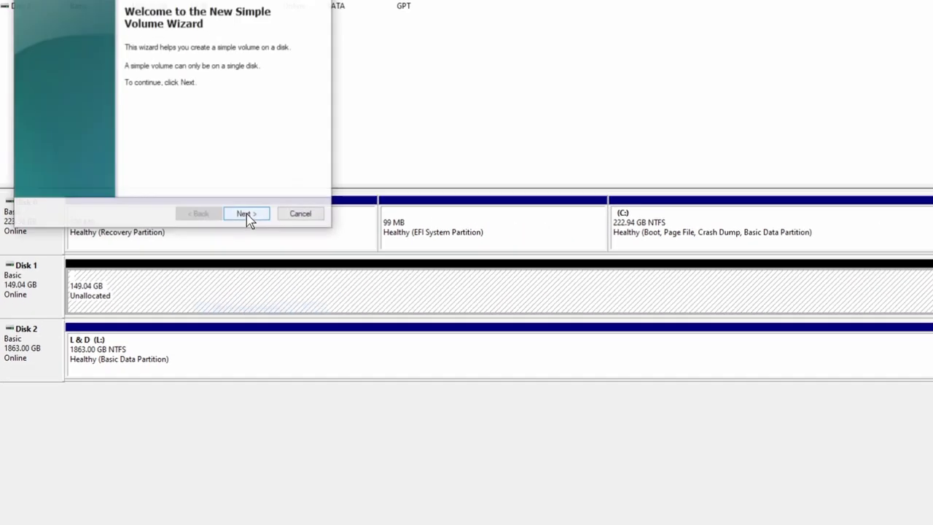
{"action": "left_click", "coordinate": [240, 218]}
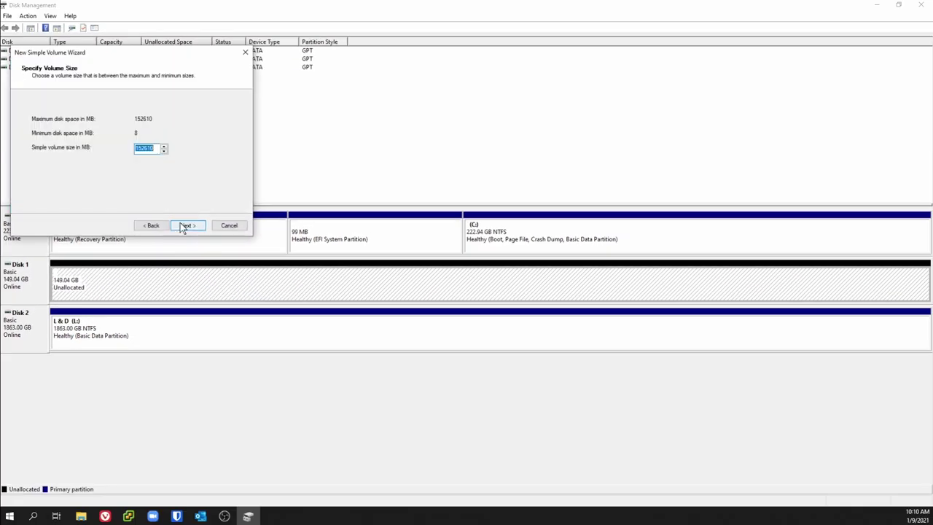
{"action": "left_click", "coordinate": [238, 216]}
{"action": "left_click", "coordinate": [182, 226]}
{"action": "left_click", "coordinate": [186, 225]}
{"action": "left_click", "coordinate": [185, 225]}
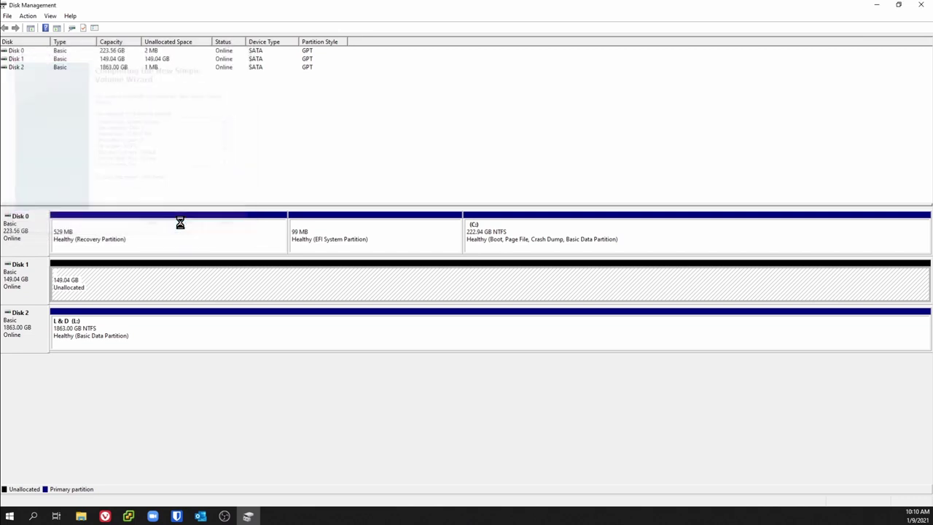
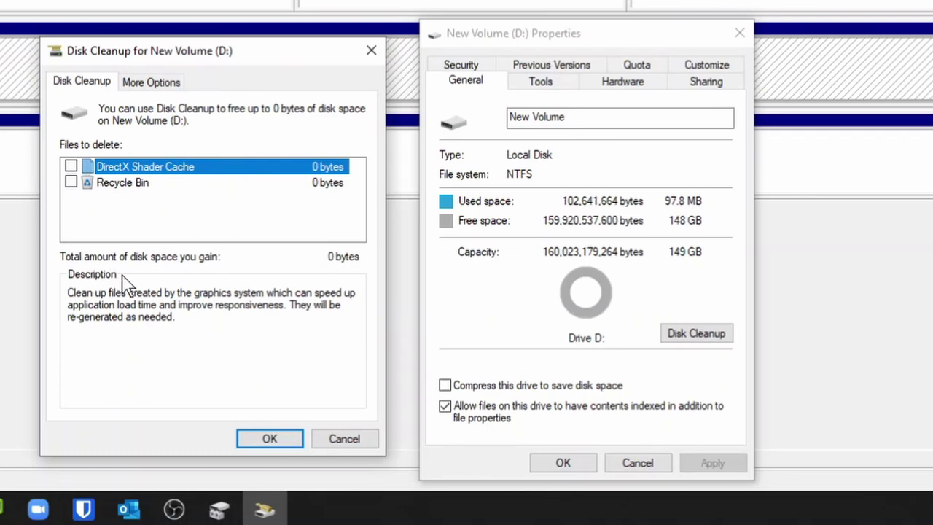
Review the additional Disk Cleanup options for New Volume (D:), cancel the cleanup, and examine the volume's maintenance tools and hardware properties.
{"action": "left_click", "coordinate": [150, 82]}
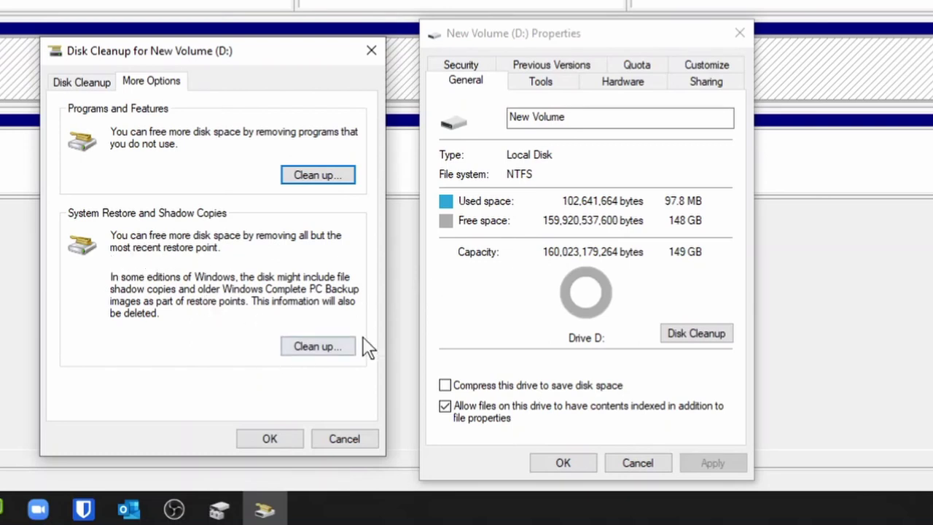
{"action": "left_click", "coordinate": [339, 436]}
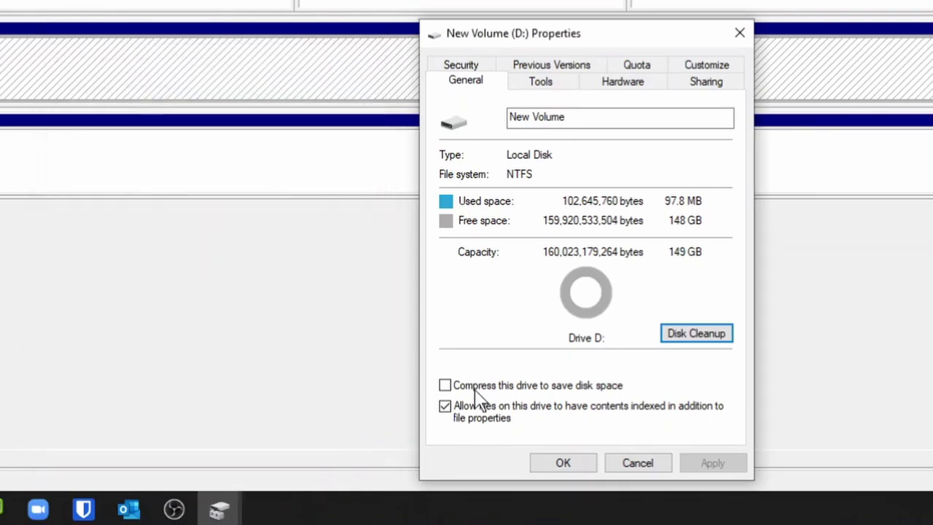
{"action": "left_click", "coordinate": [541, 80]}
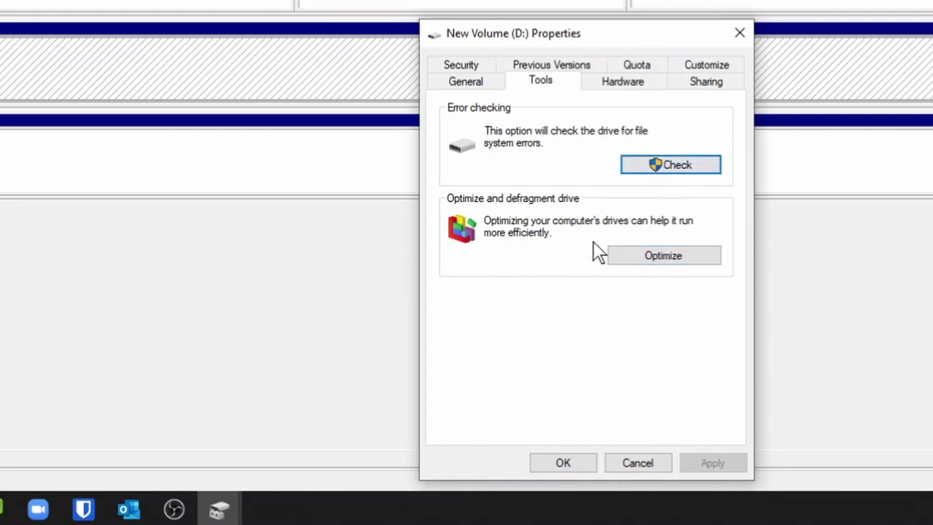
{"action": "left_click", "coordinate": [616, 84]}
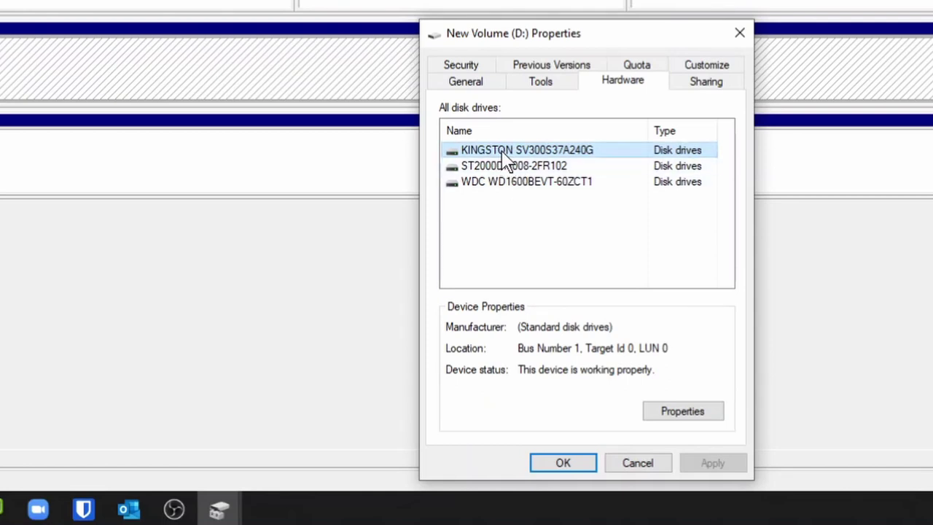
Review the advanced sharing options for New Volume (D:), including the share settings, and cancel without sharing it.
{"action": "left_click", "coordinate": [704, 86]}
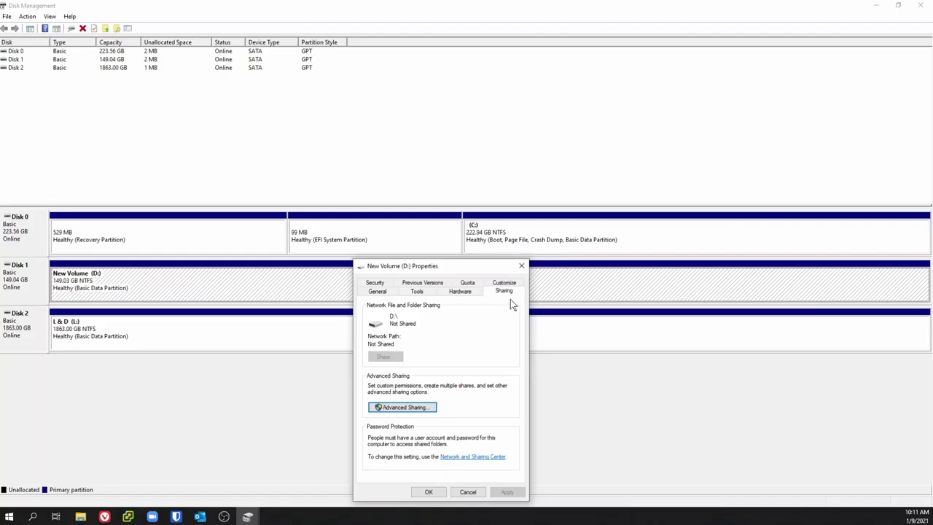
{"action": "left_click", "coordinate": [411, 407]}
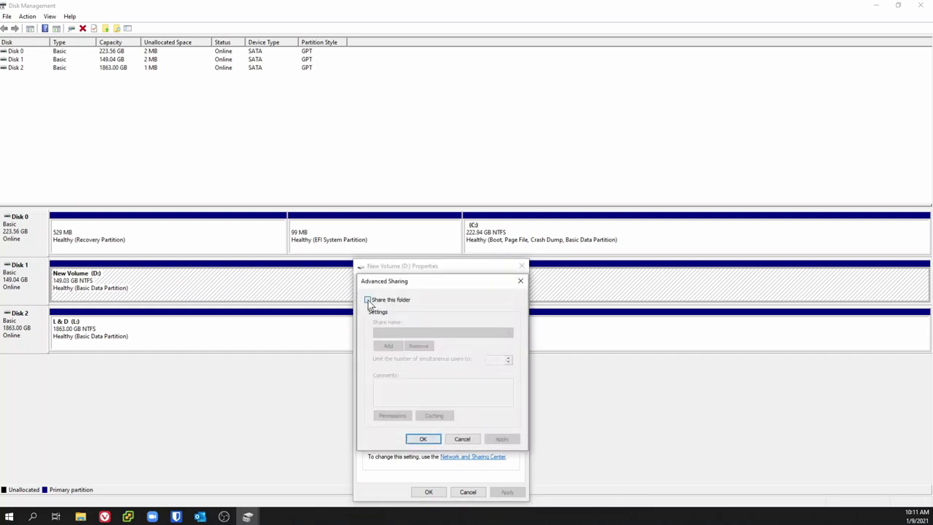
{"action": "left_click", "coordinate": [368, 300]}
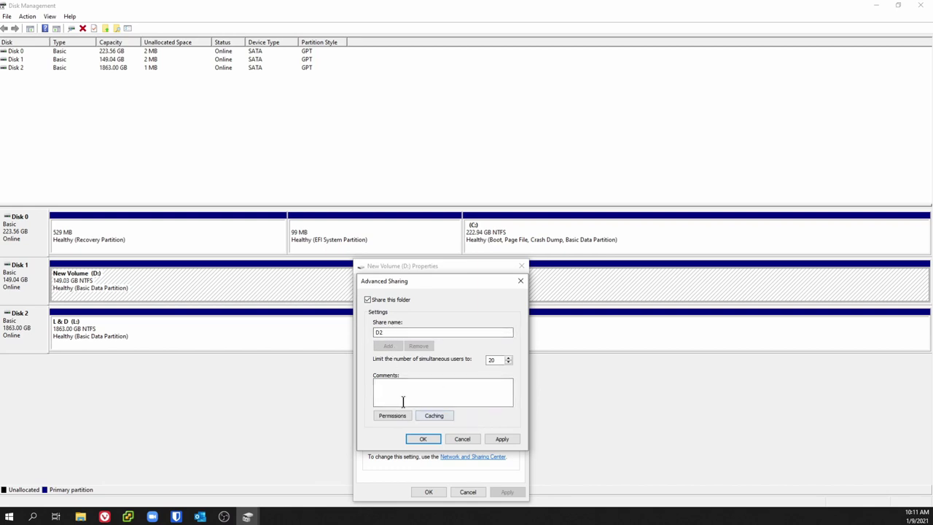
{"action": "left_click", "coordinate": [461, 439]}
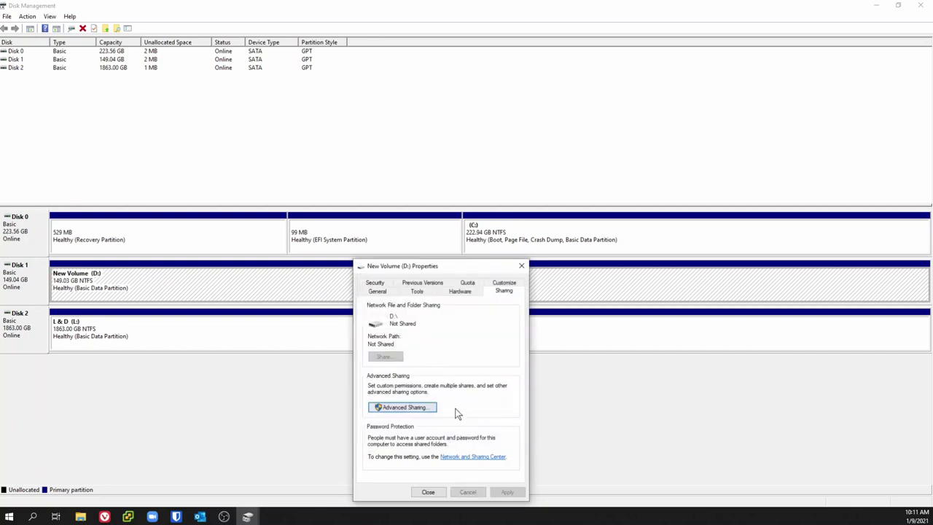
Examine the folder optimization templates and folder picture options for New Volume (D:), leaving both as they are.
{"action": "left_click", "coordinate": [504, 283]}
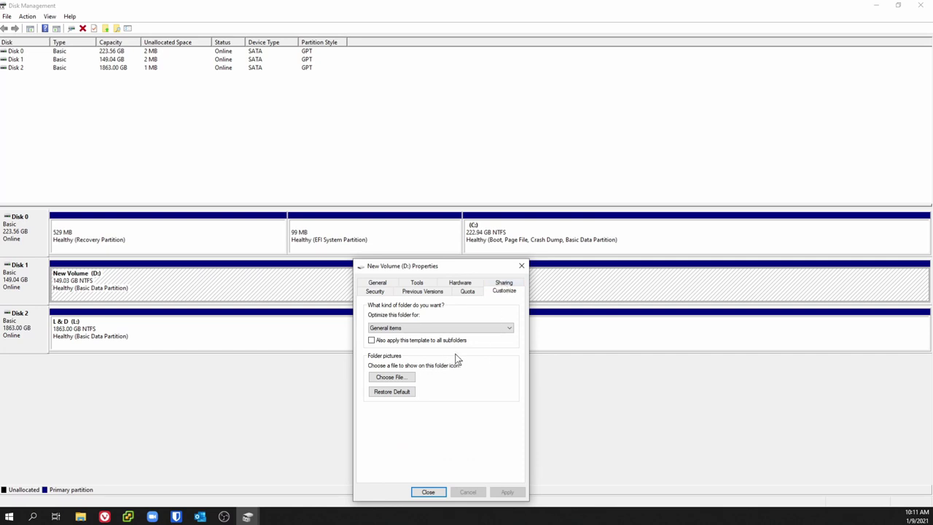
{"action": "left_click", "coordinate": [504, 327]}
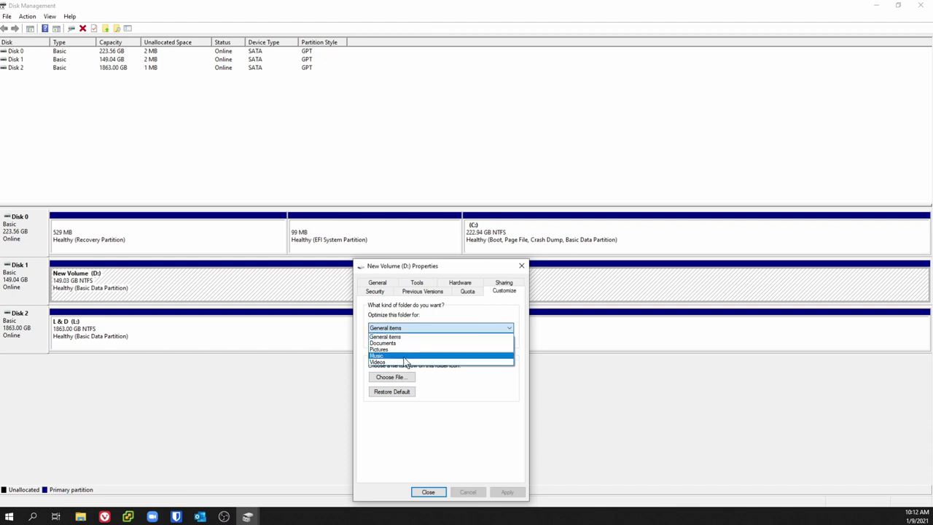
{"action": "left_click", "coordinate": [503, 316]}
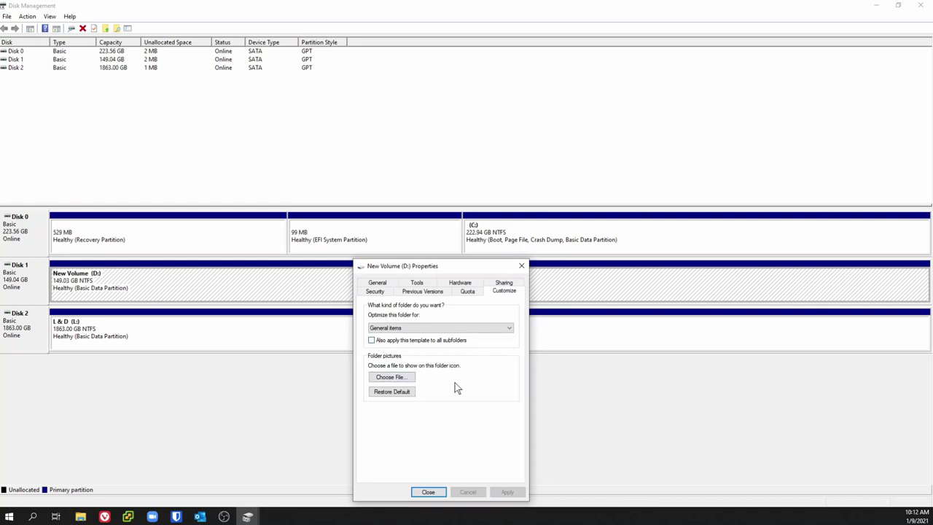
{"action": "left_click", "coordinate": [396, 377]}
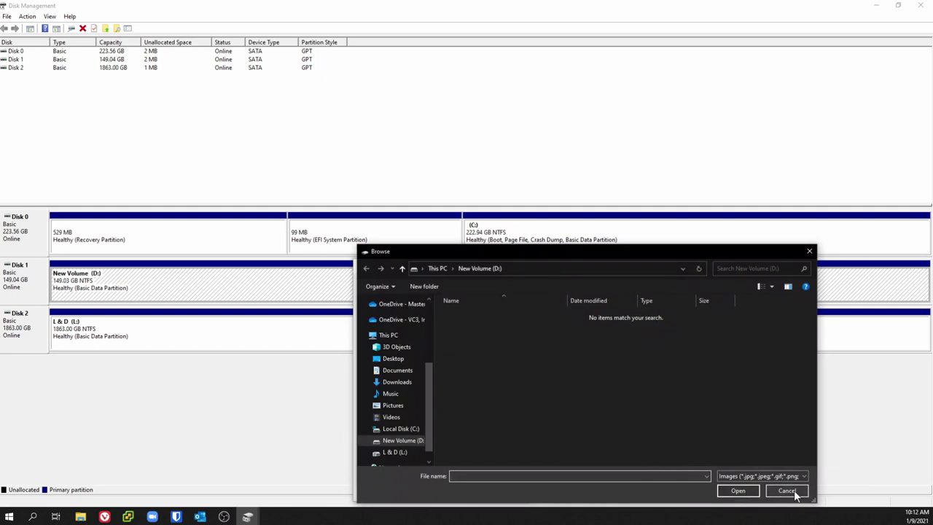
{"action": "left_click", "coordinate": [794, 492]}
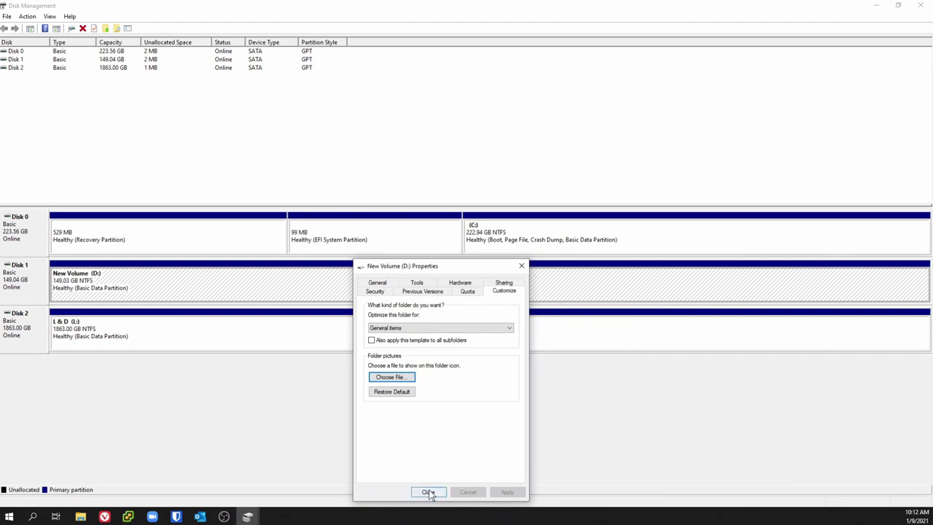
Try enabling quota management on New Volume (D:) with a 1 KB disk space limit and a 1 KB warning level.
{"action": "left_click", "coordinate": [467, 291]}
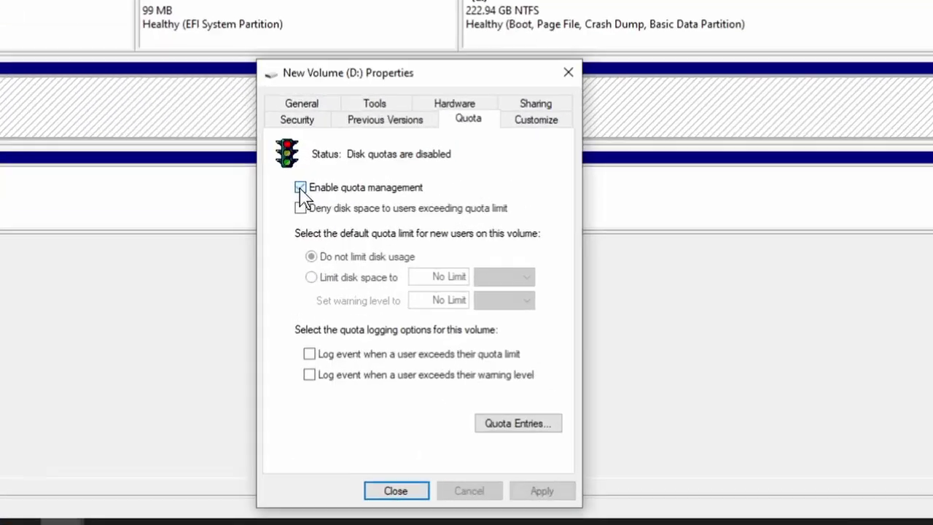
{"action": "left_click", "coordinate": [300, 188]}
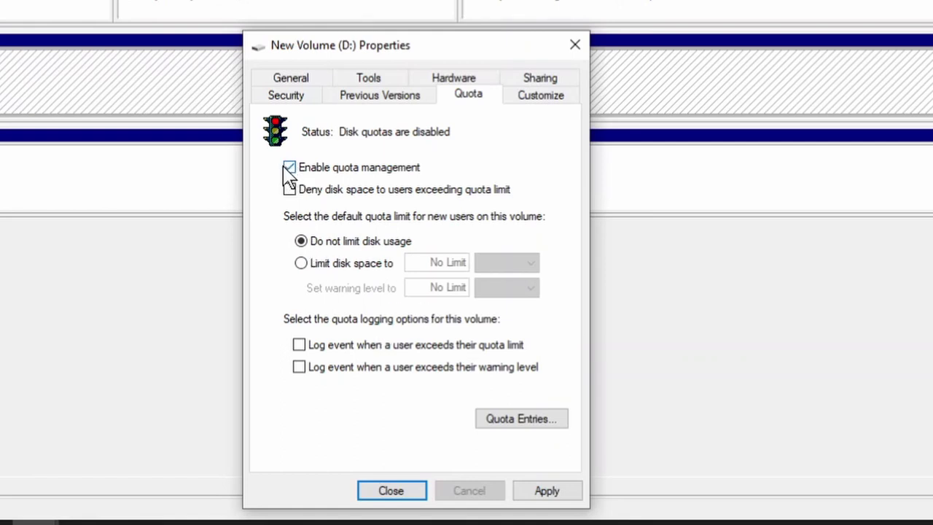
{"action": "left_click", "coordinate": [289, 169]}
{"action": "left_click", "coordinate": [289, 168]}
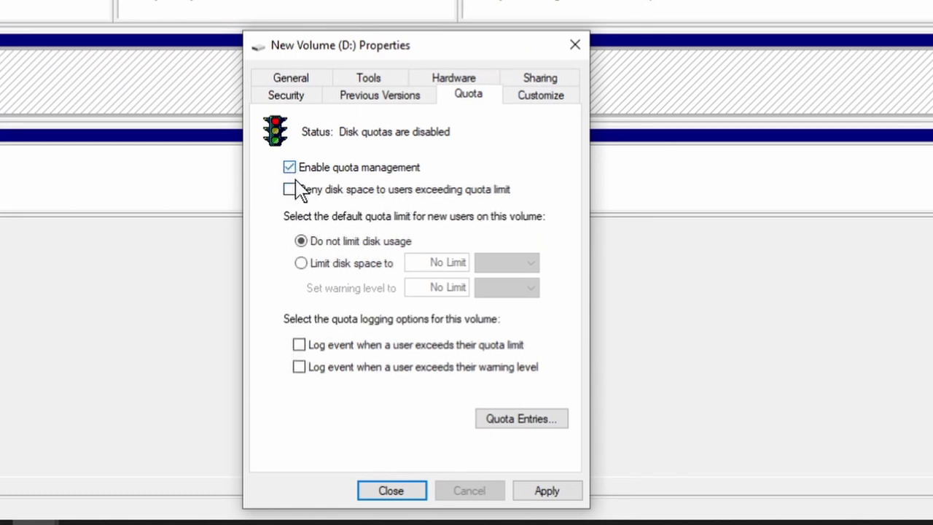
{"action": "left_click", "coordinate": [302, 264]}
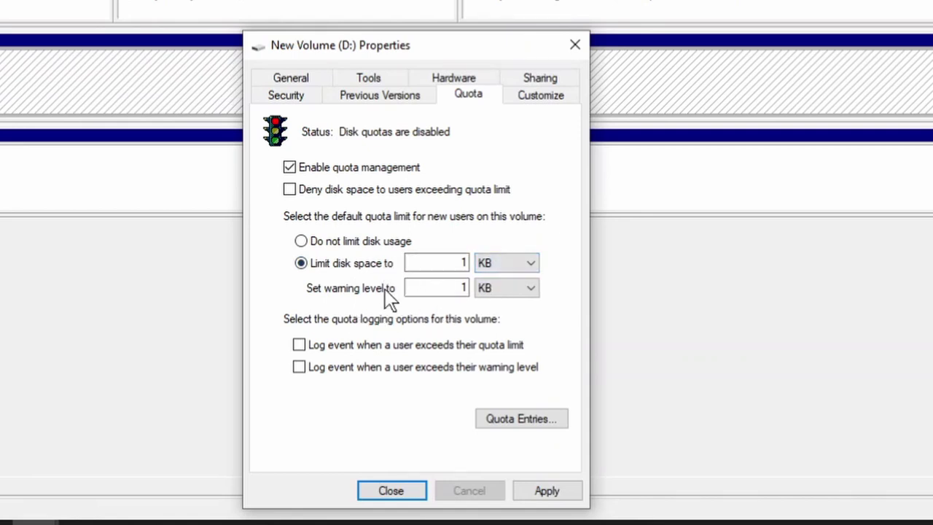
{"action": "left_click", "coordinate": [527, 263]}
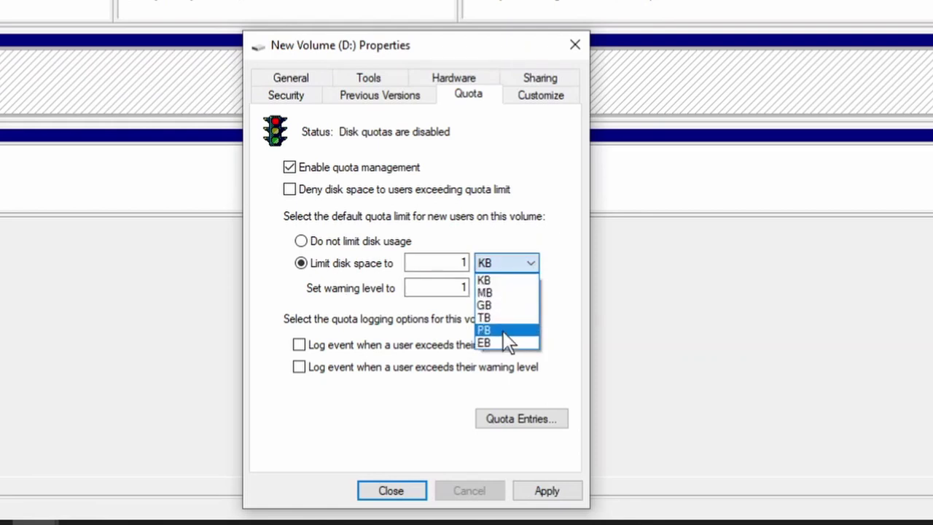
{"action": "left_click", "coordinate": [533, 264]}
{"action": "left_click", "coordinate": [461, 264]}
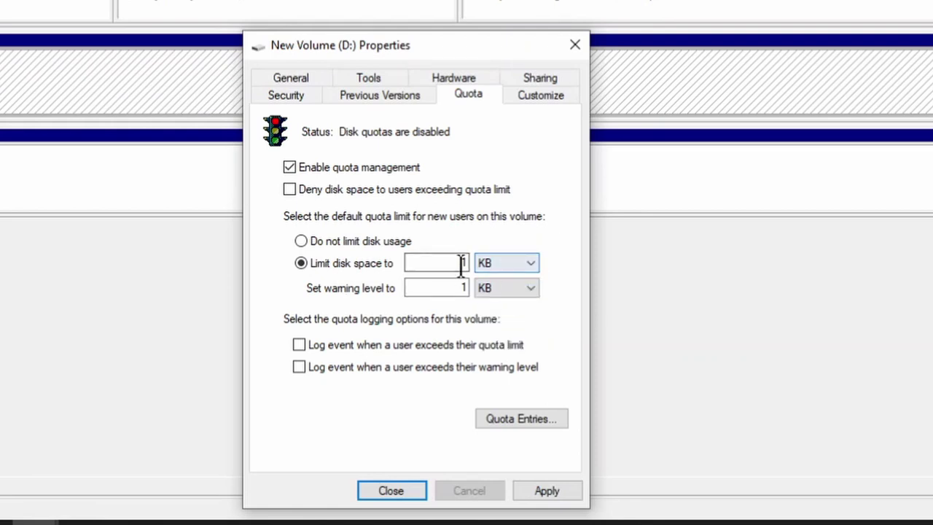
{"action": "left_click", "coordinate": [460, 290]}
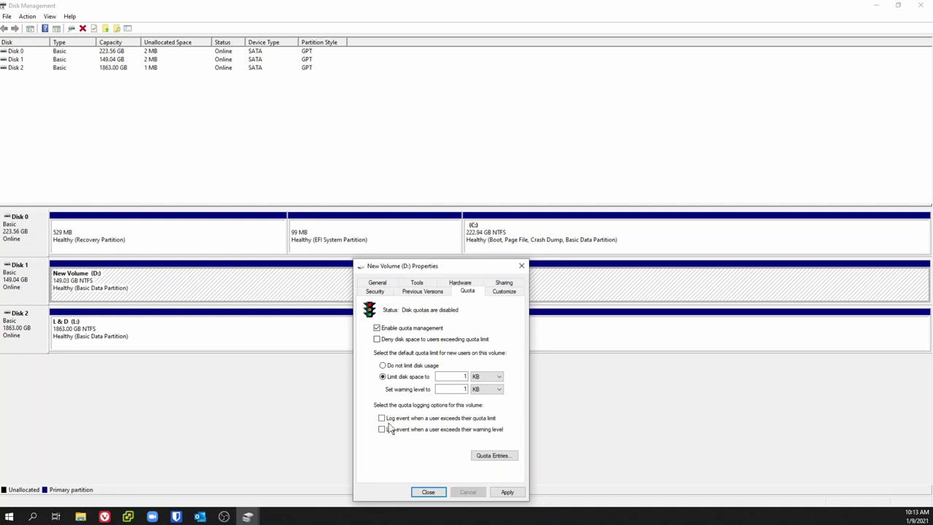
{"action": "left_click", "coordinate": [488, 458]}
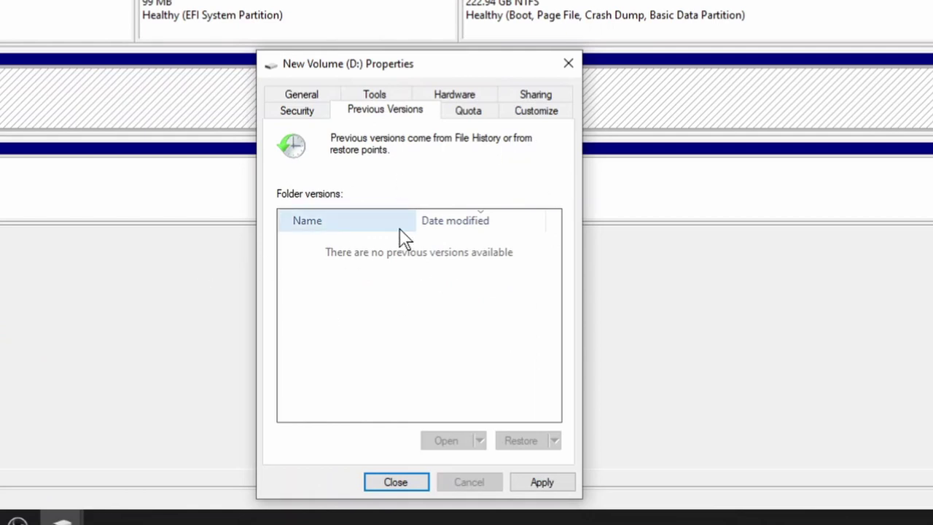
Review the security permissions and general details of New Volume (D:), and close its properties without enabling the quota system.
{"action": "left_click", "coordinate": [306, 110]}
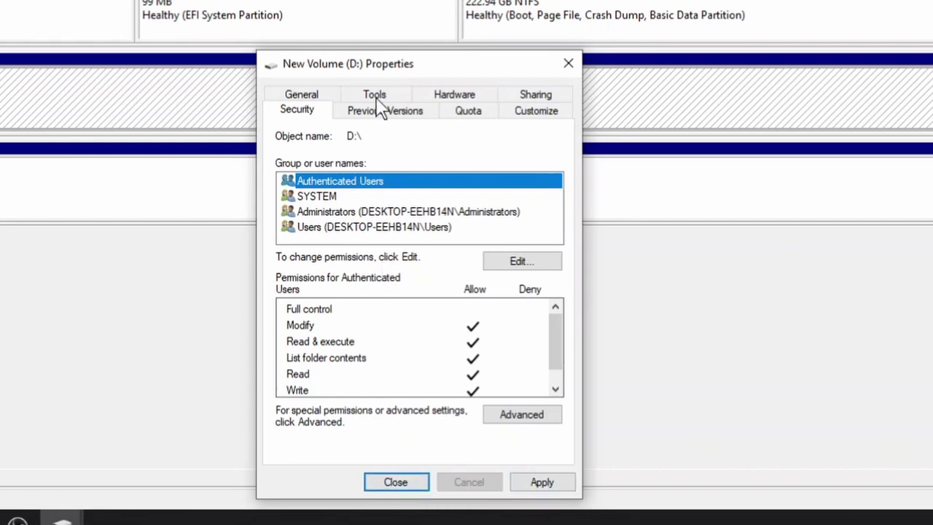
{"action": "left_click", "coordinate": [297, 93]}
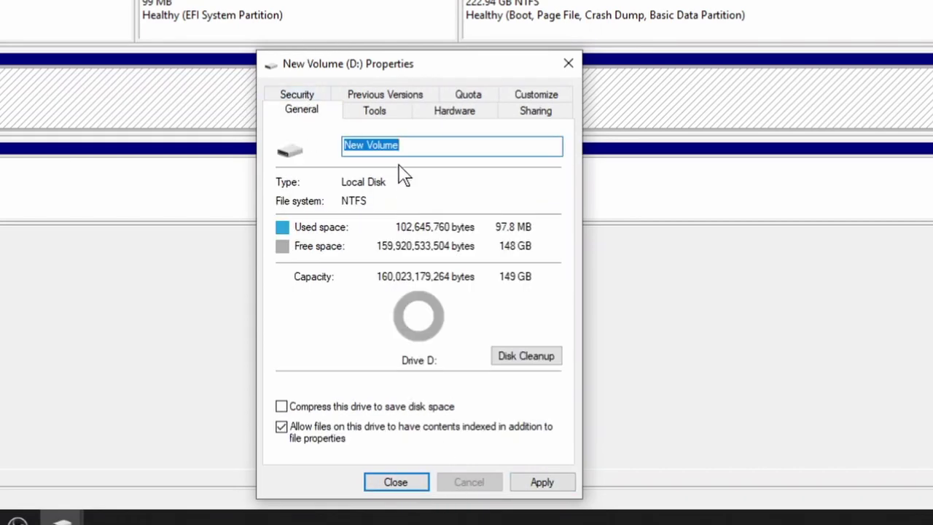
{"action": "left_click", "coordinate": [392, 477]}
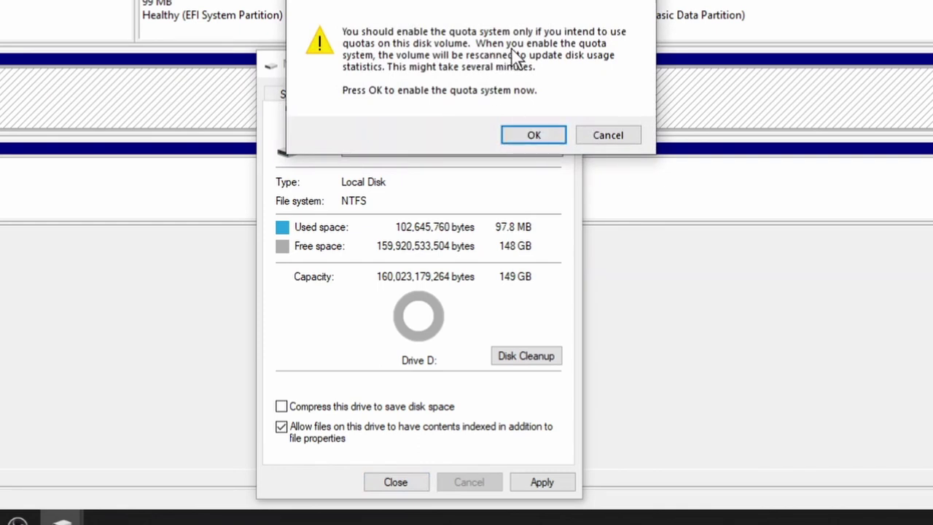
{"action": "left_click", "coordinate": [599, 137]}
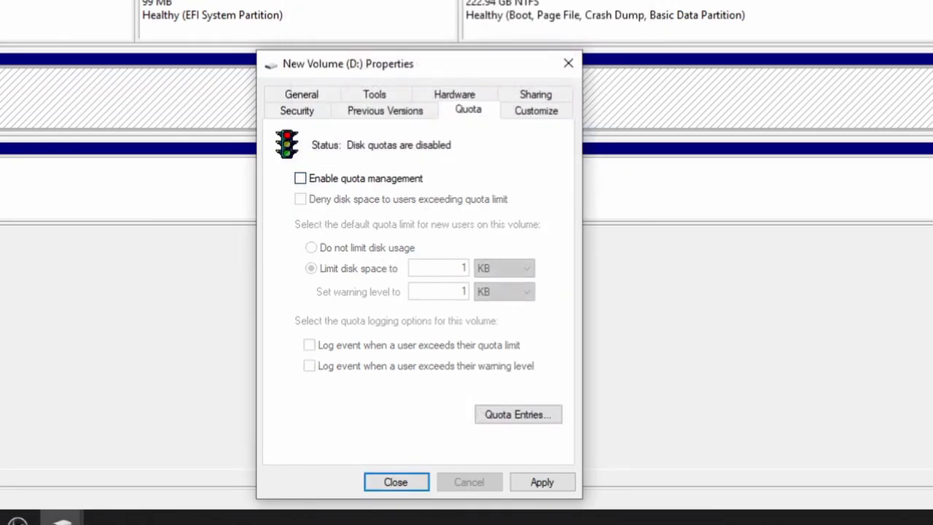
{"action": "left_click", "coordinate": [397, 481]}
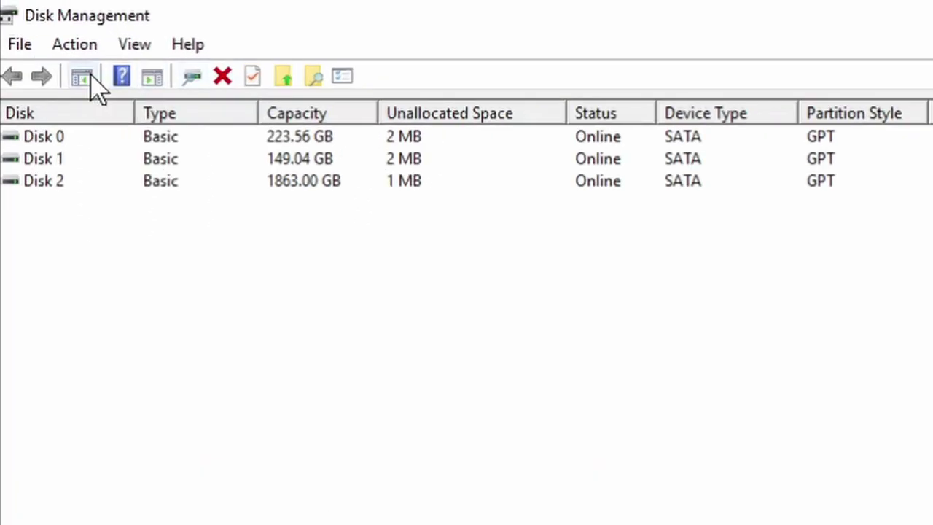
Show and hide the console tree and the action pane to examine the window layout options.
{"action": "left_click", "coordinate": [33, 28]}
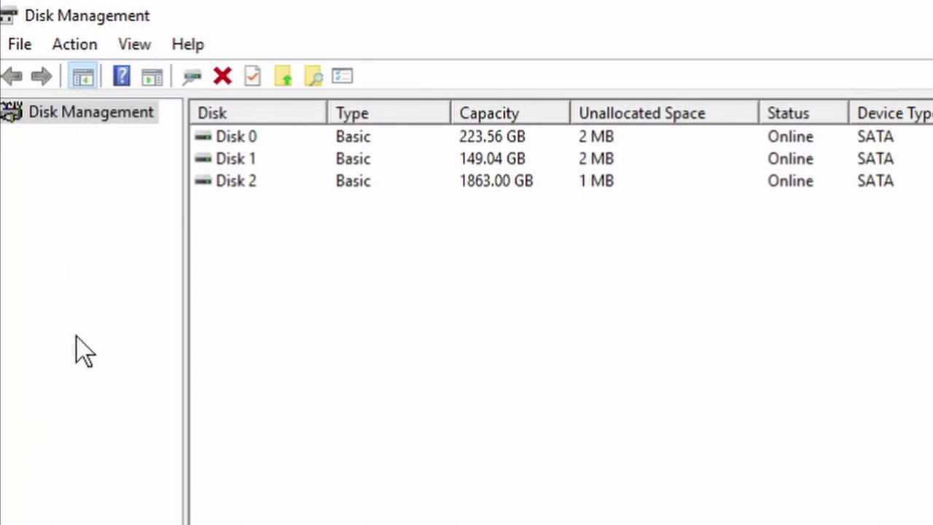
{"action": "left_click", "coordinate": [77, 77]}
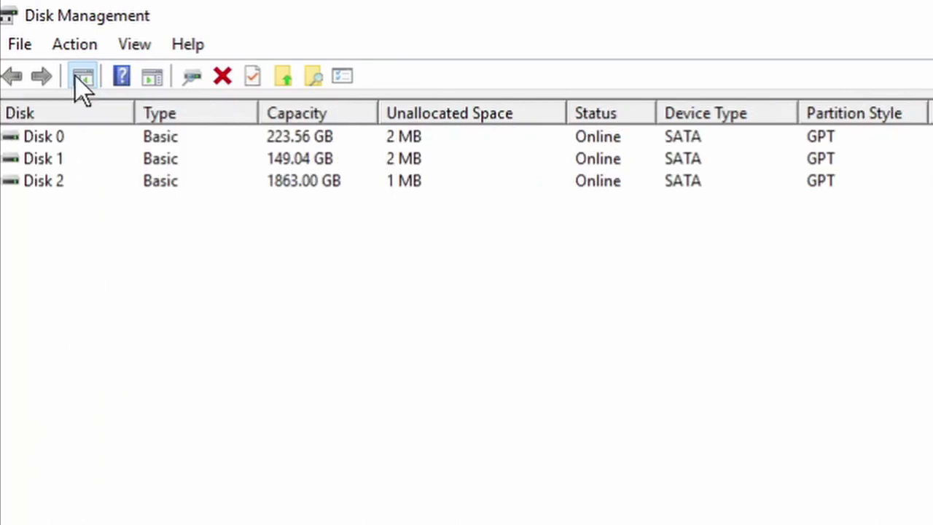
{"action": "left_click", "coordinate": [155, 78]}
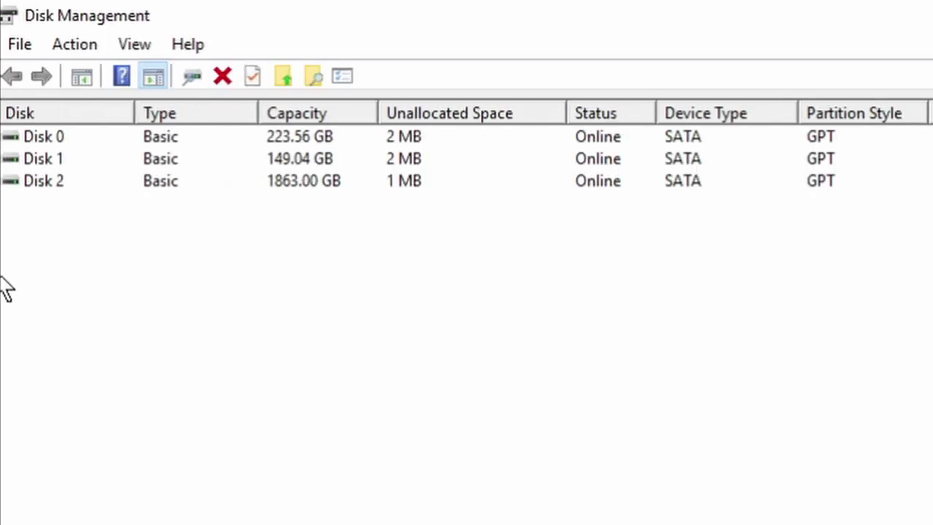
{"action": "left_click", "coordinate": [189, 73]}
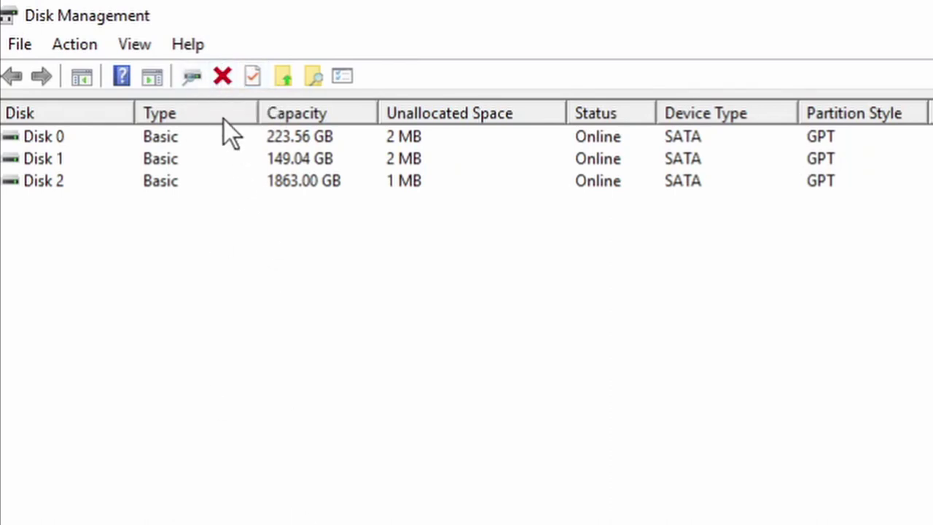
Delete New Volume (D:) from Disk 1, accepting the loss of its data.
{"action": "left_click", "coordinate": [220, 77]}
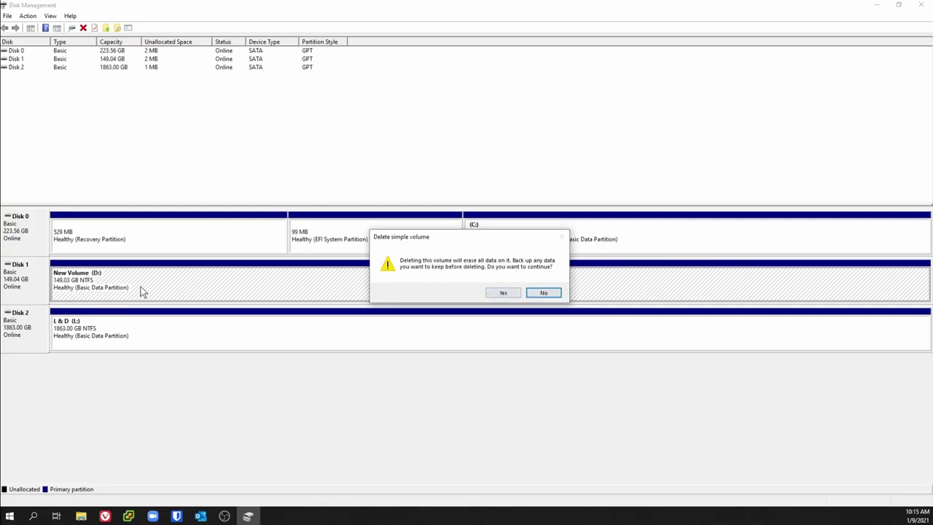
{"action": "left_click", "coordinate": [505, 293]}
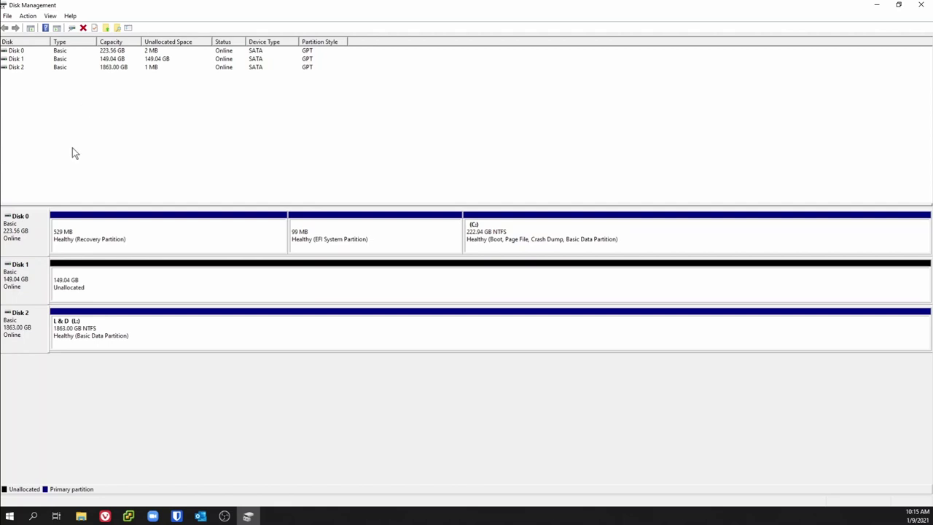
Examine the general device properties and volume information of Disk 1 from its unallocated space, and cancel out.
{"action": "left_click", "coordinate": [124, 279]}
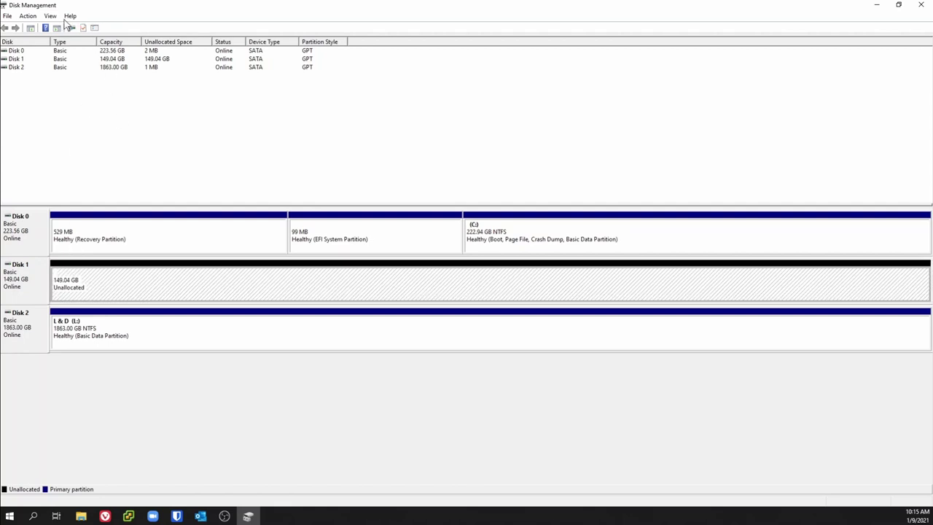
{"action": "left_click", "coordinate": [84, 27]}
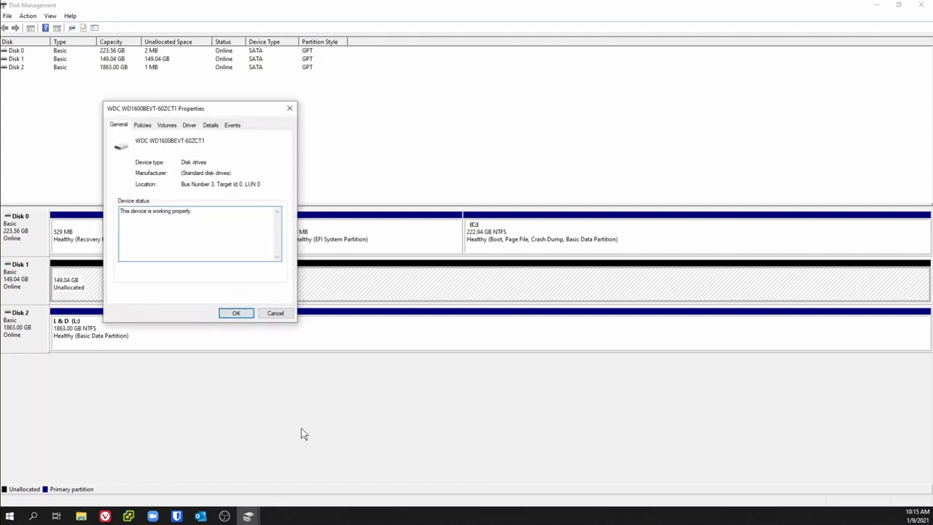
{"action": "left_click", "coordinate": [167, 126]}
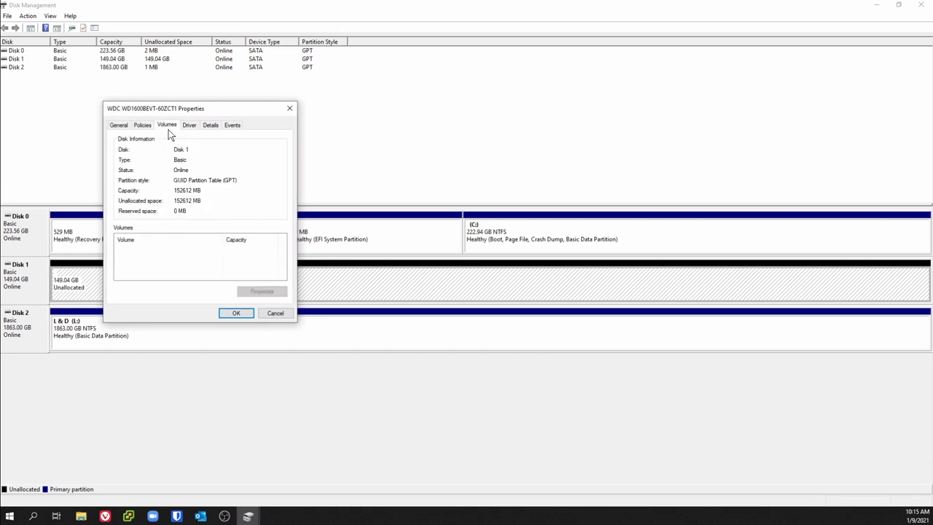
{"action": "left_click", "coordinate": [271, 313]}
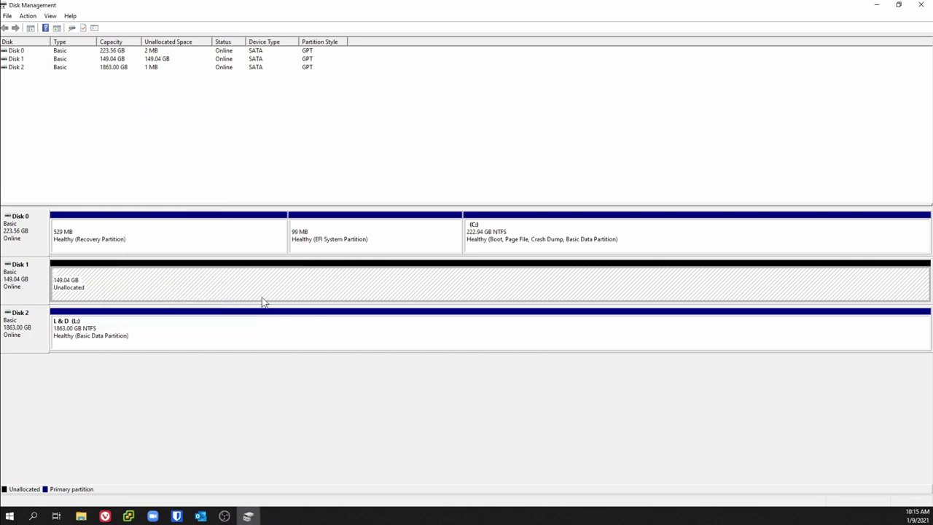
Review the color and pattern settings for the disk regions, including Free space, and cancel without changes.
{"action": "left_click", "coordinate": [94, 28]}
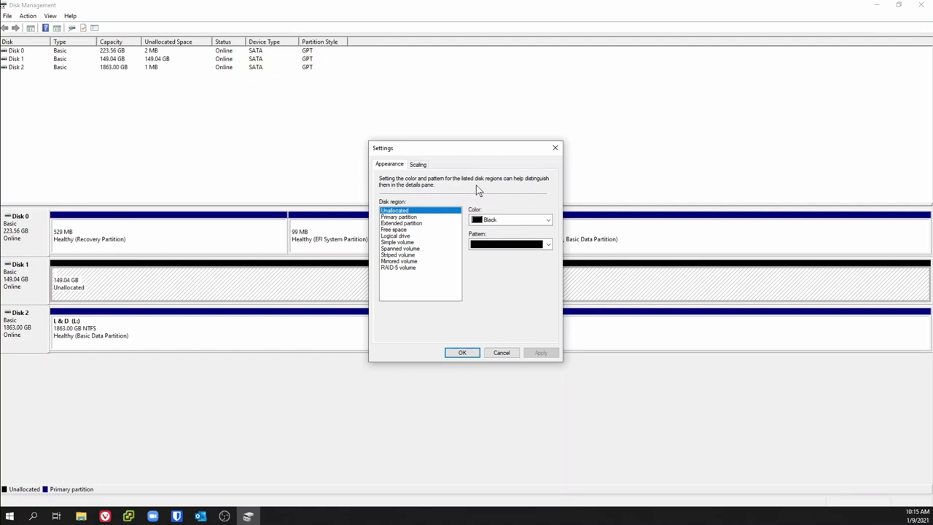
{"action": "left_click", "coordinate": [400, 229]}
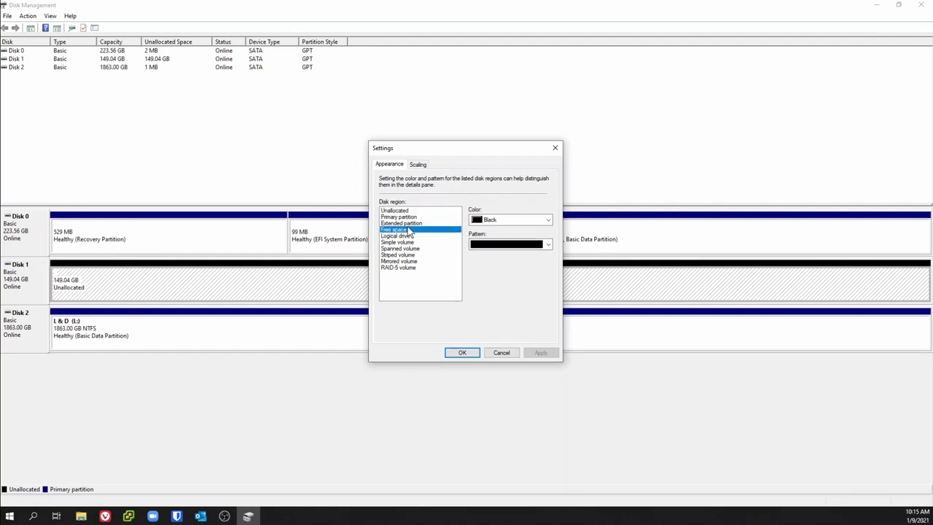
{"action": "left_click", "coordinate": [501, 354]}
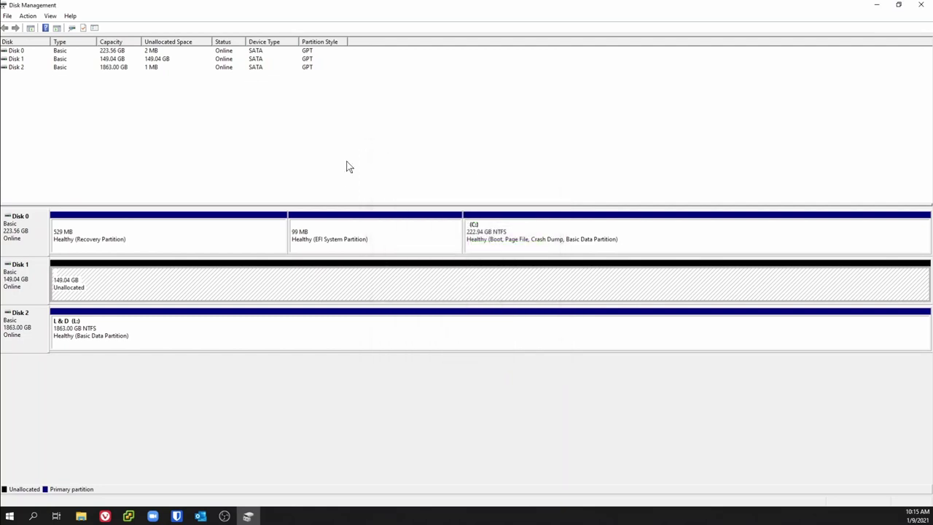